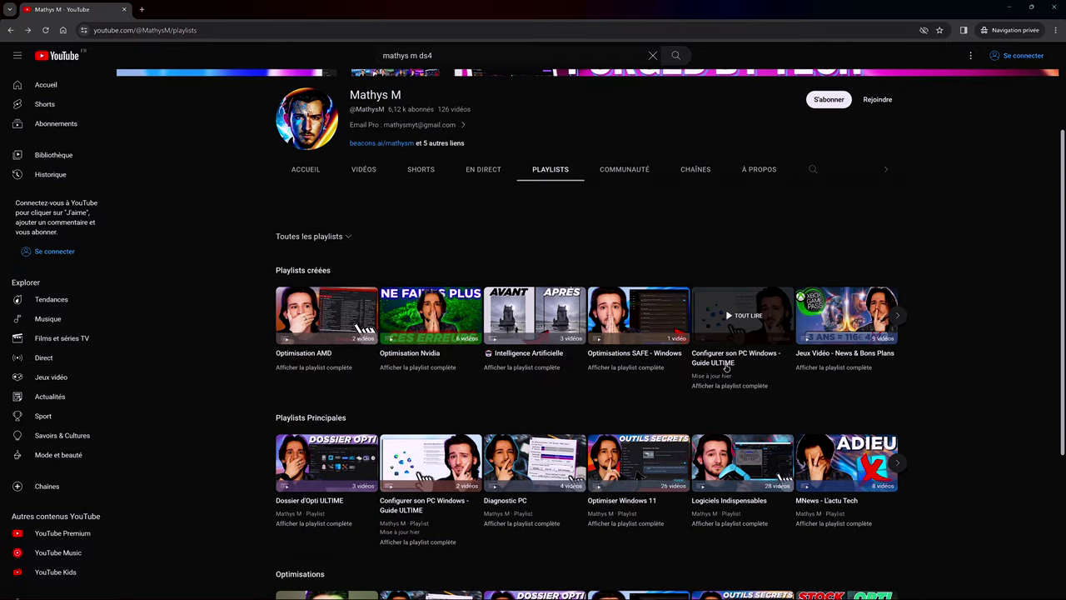
- Open the playlist "Configurer son PC Windows - Guide ULTIME" and view its driver installation video
left_click(702, 338)
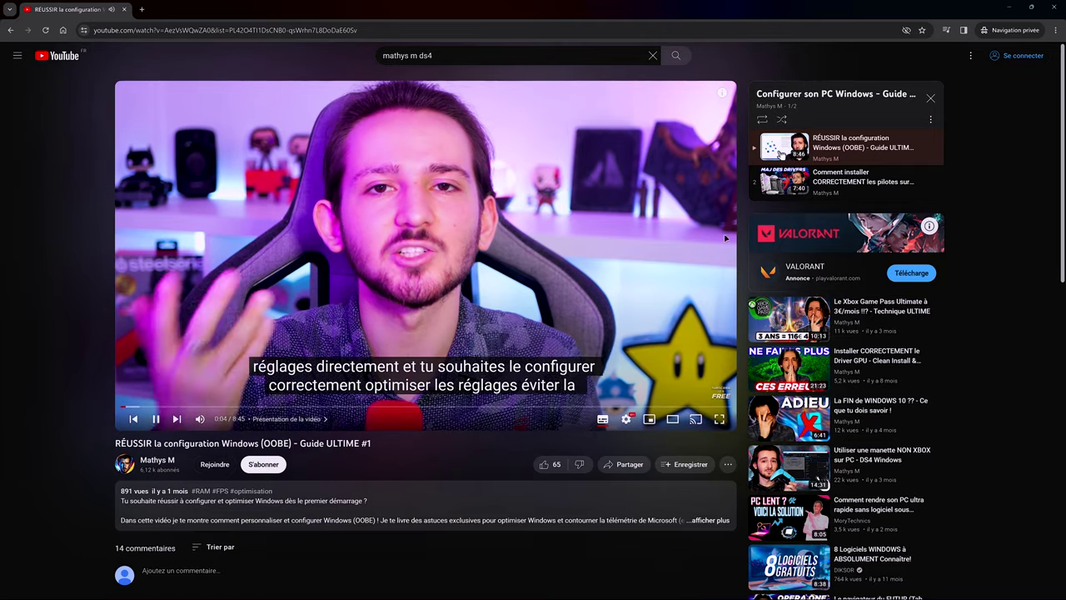
left_click(762, 183)
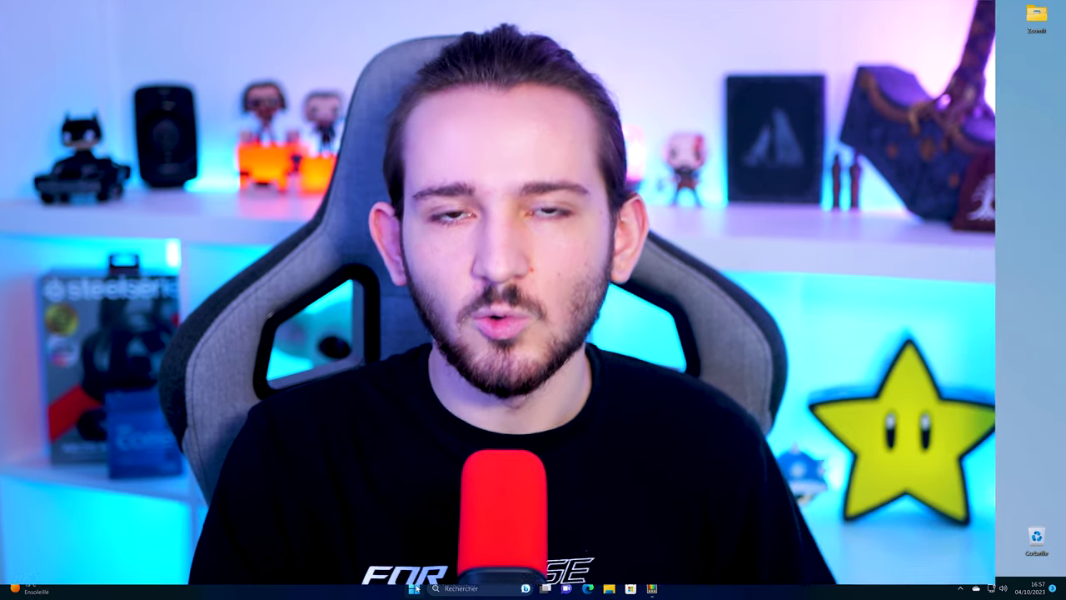
- Open Windows Update in the Windows settings and install all available updates
key("super")
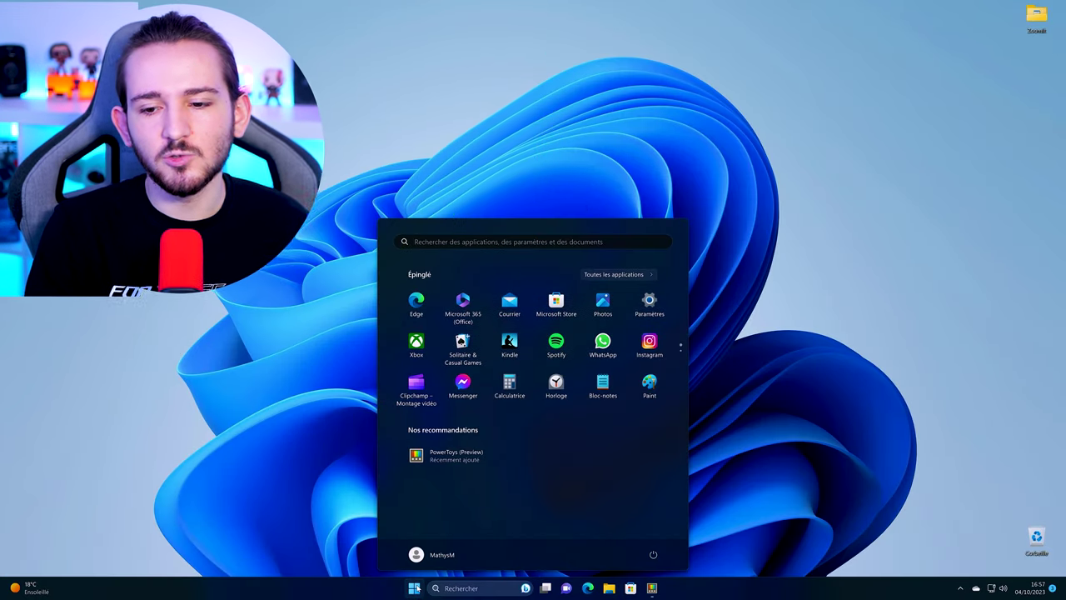
left_click(643, 313)
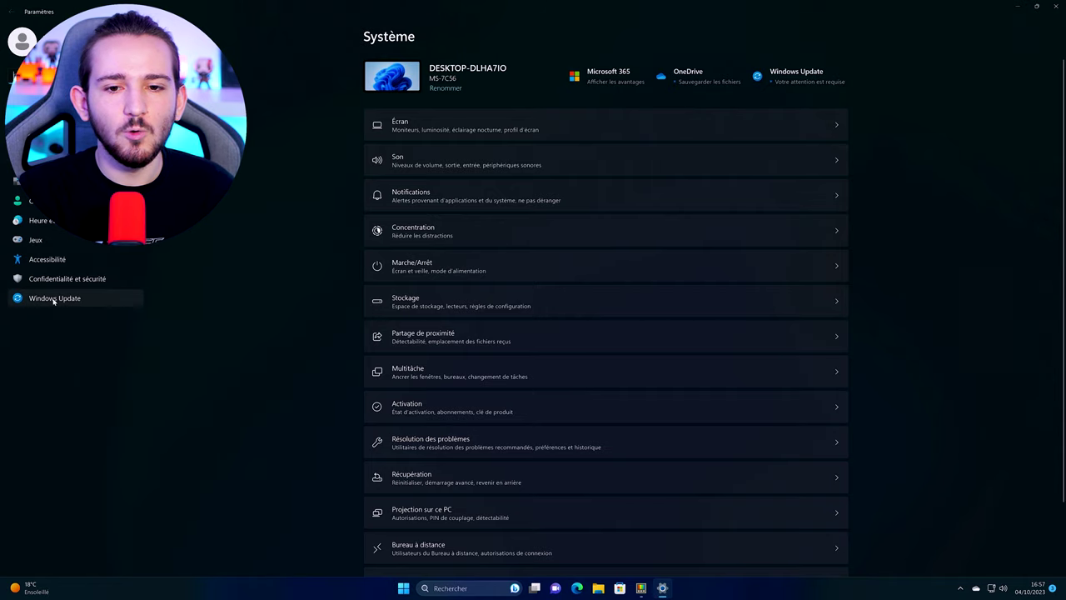
left_click(55, 300)
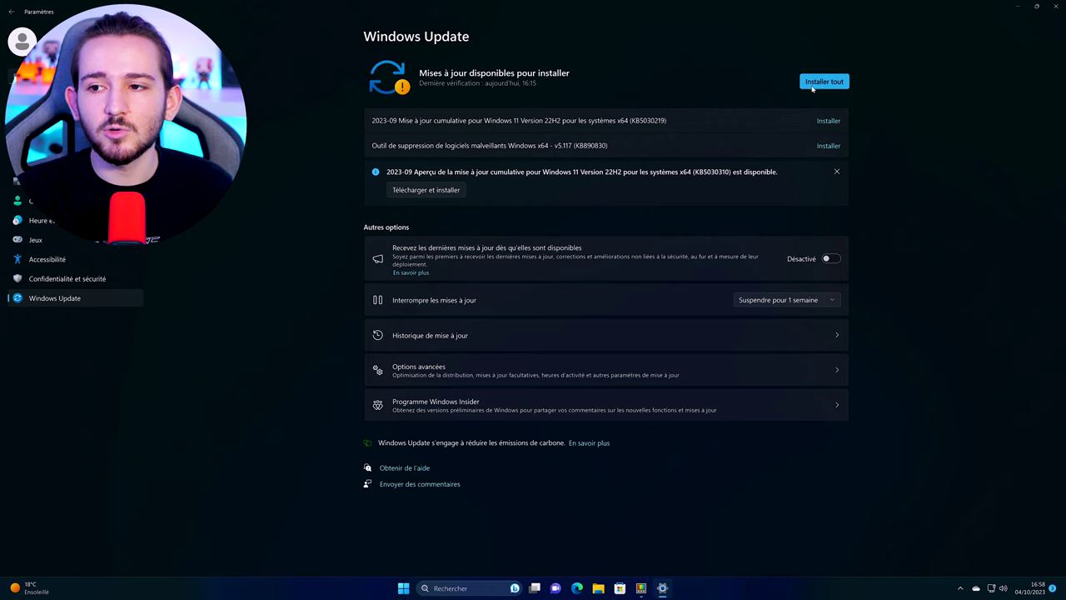
left_click(815, 83)
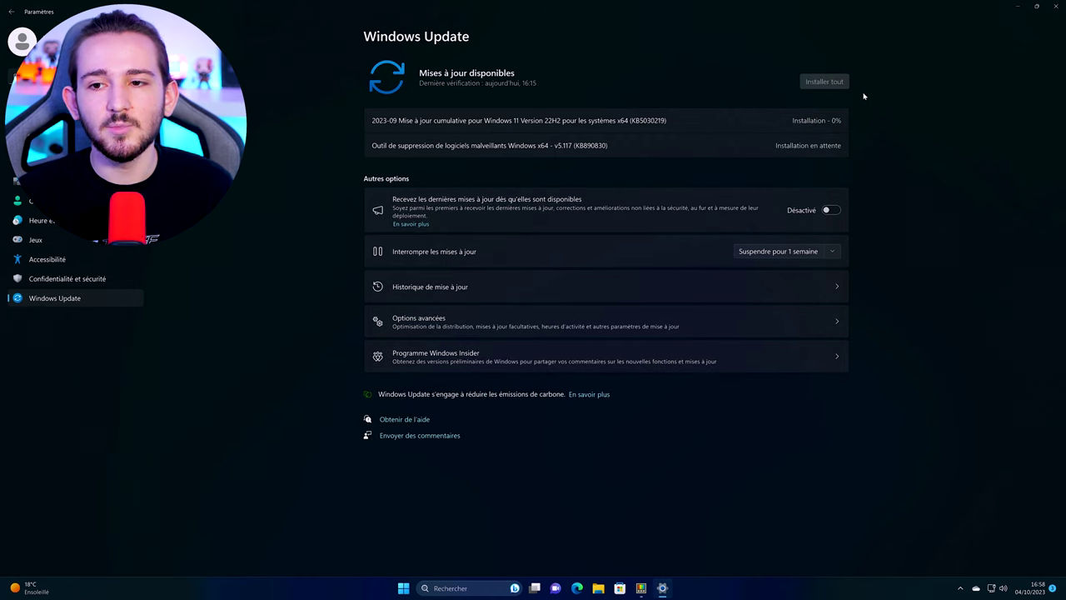
- Examine the optional updates in the advanced Windows Update options, including the KB5030310 cumulative update preview
left_click(490, 327)
left_click(650, 288)
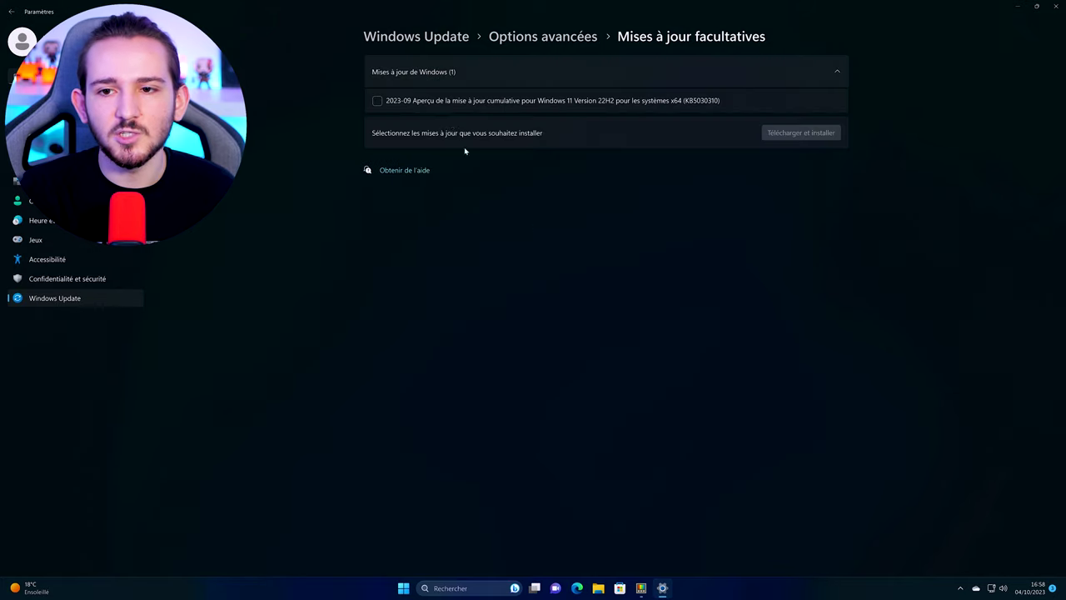
left_click(377, 100)
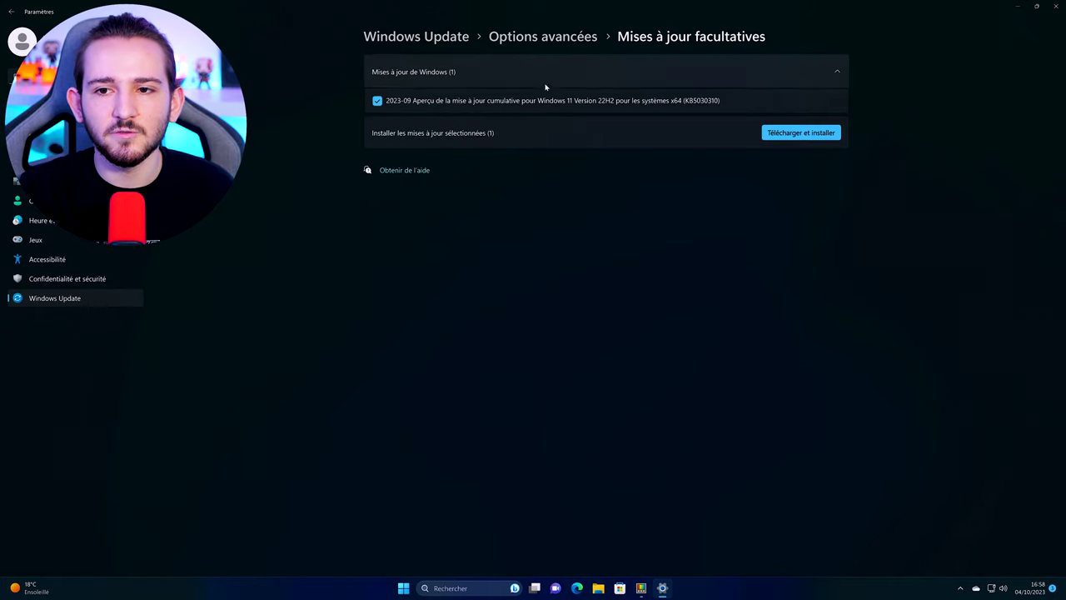
left_click(475, 101)
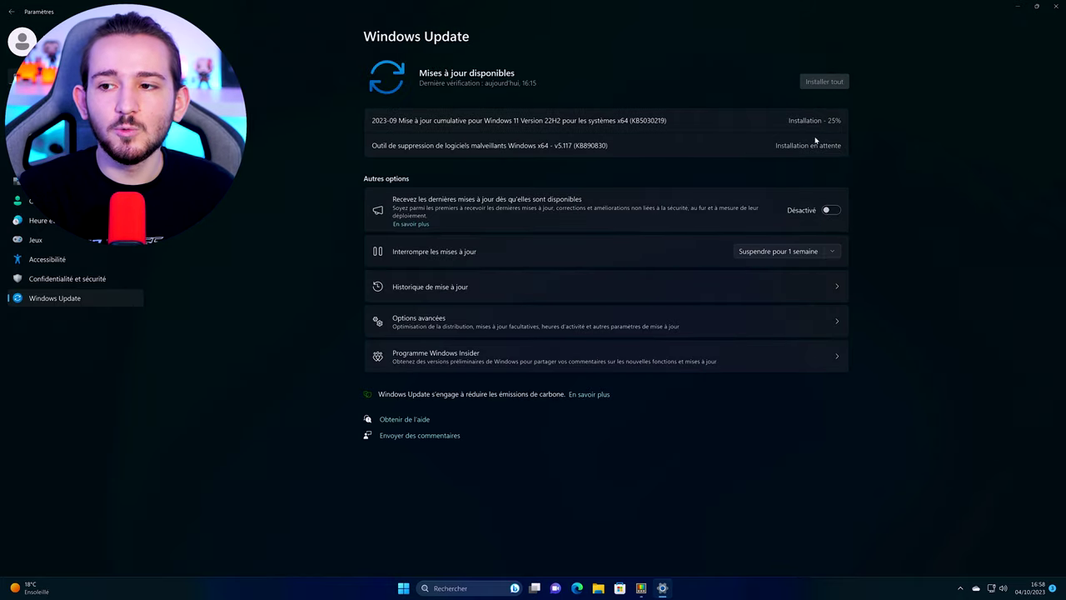
- Switch to Microsoft Store, get the updates for all apps in the library, and close the store
left_click(1014, 8)
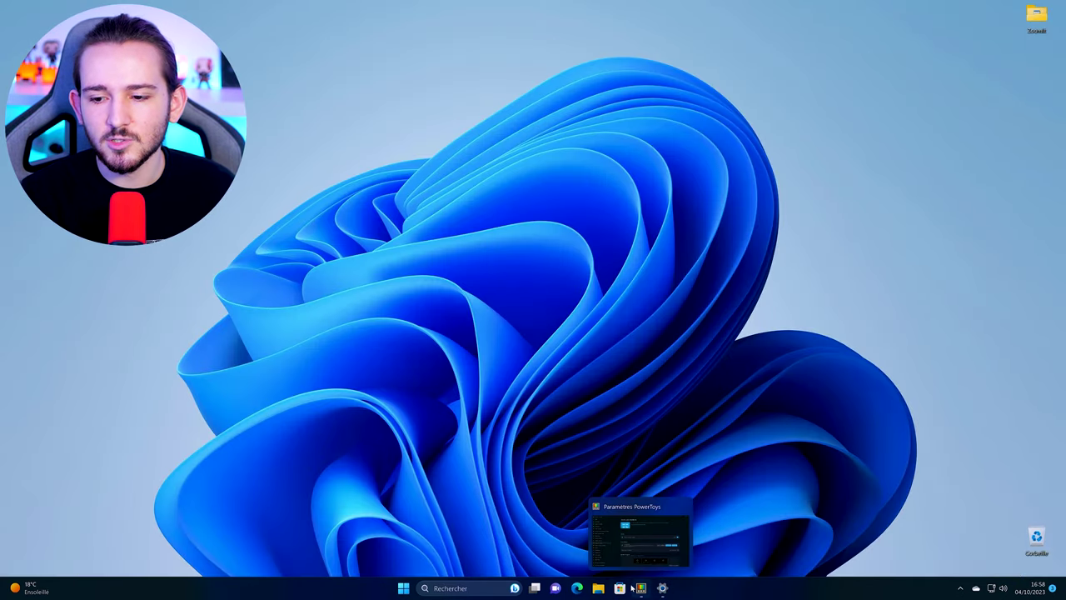
left_click(620, 588)
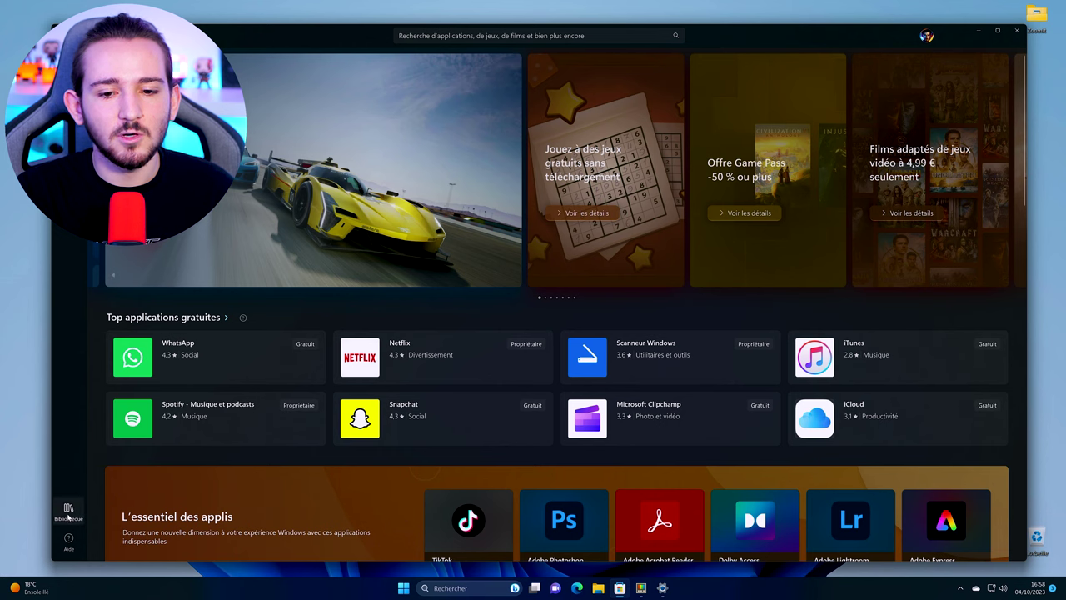
left_click(69, 510)
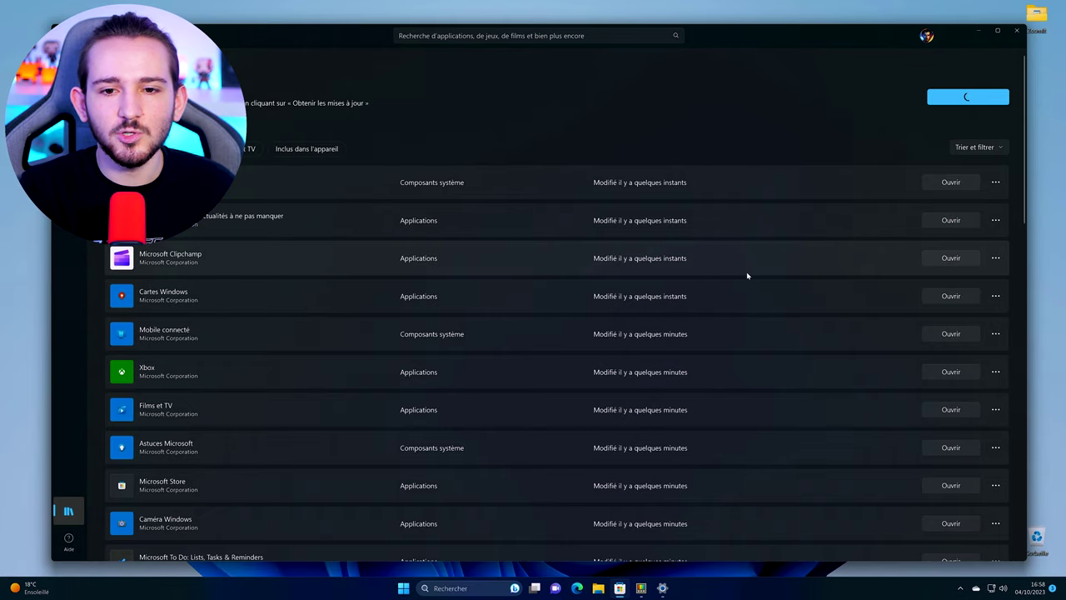
scroll(745, 276, "down", 15)
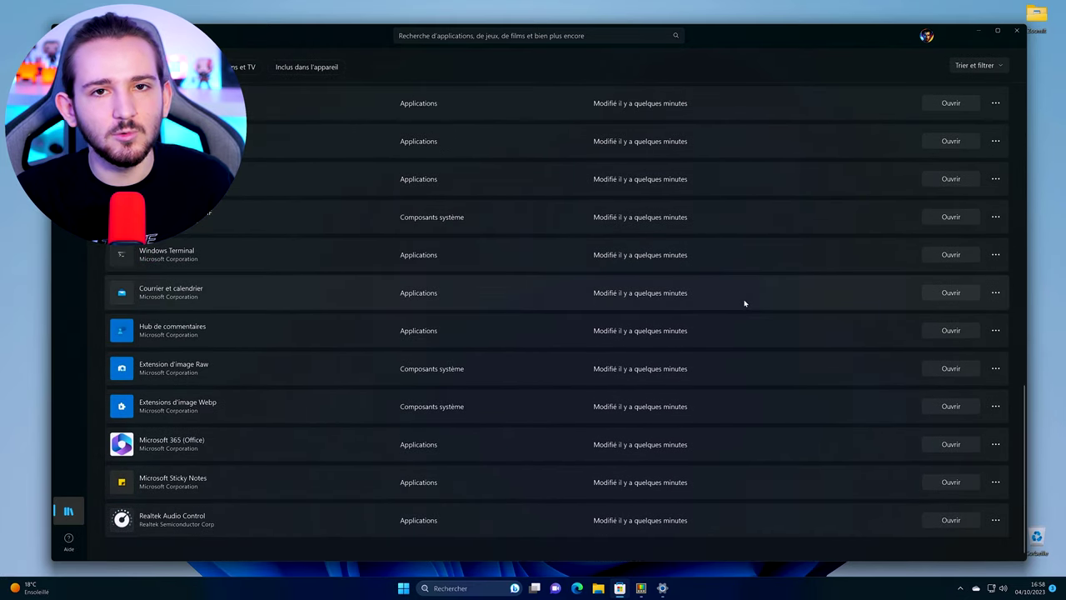
scroll(745, 303, "up", 15)
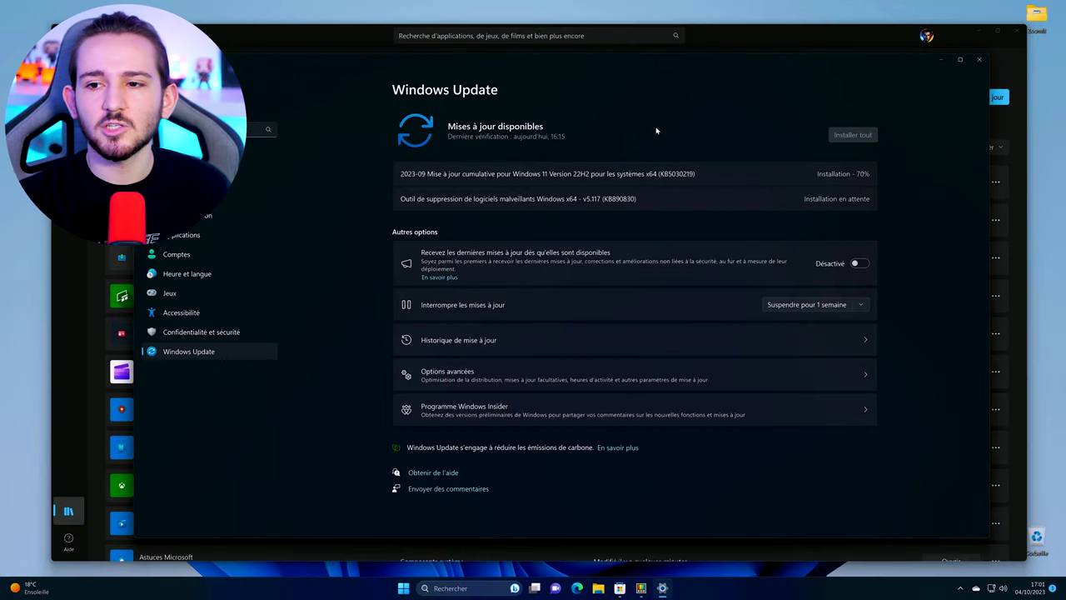
left_click(698, 50)
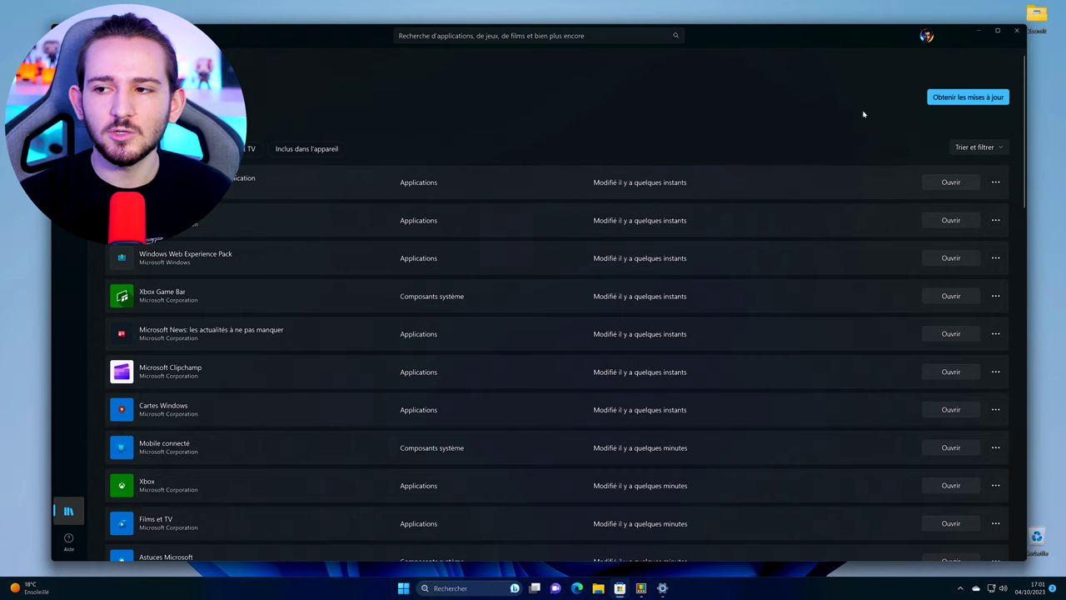
left_click(1017, 31)
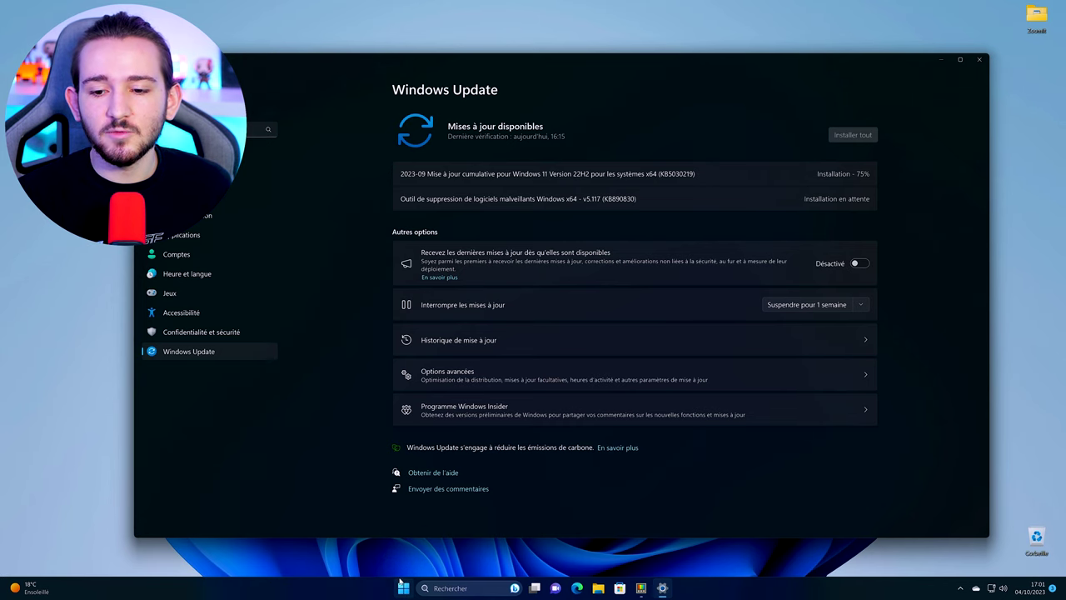
- Search Windows for "registre" and open the Registry Editor, allowing it to make changes to the device
left_click(403, 588)
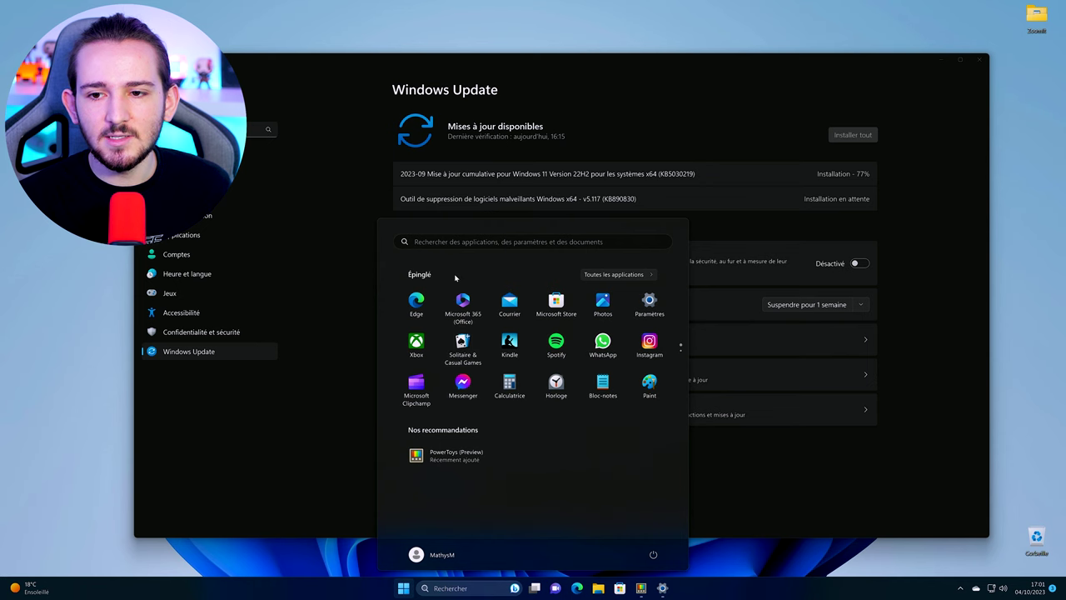
left_click(467, 242)
type("registre")
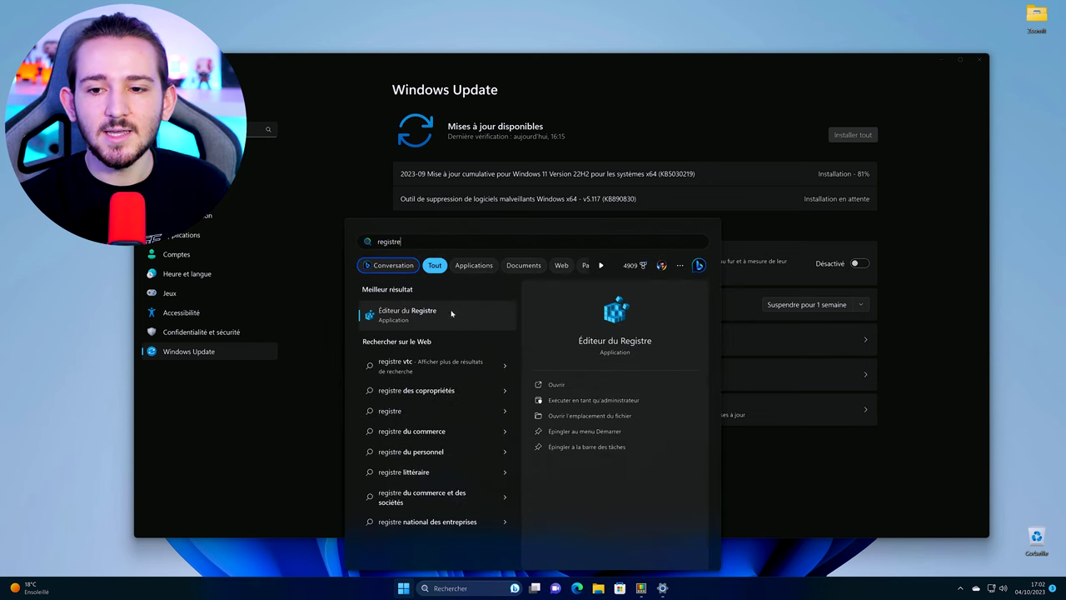
left_click(570, 385)
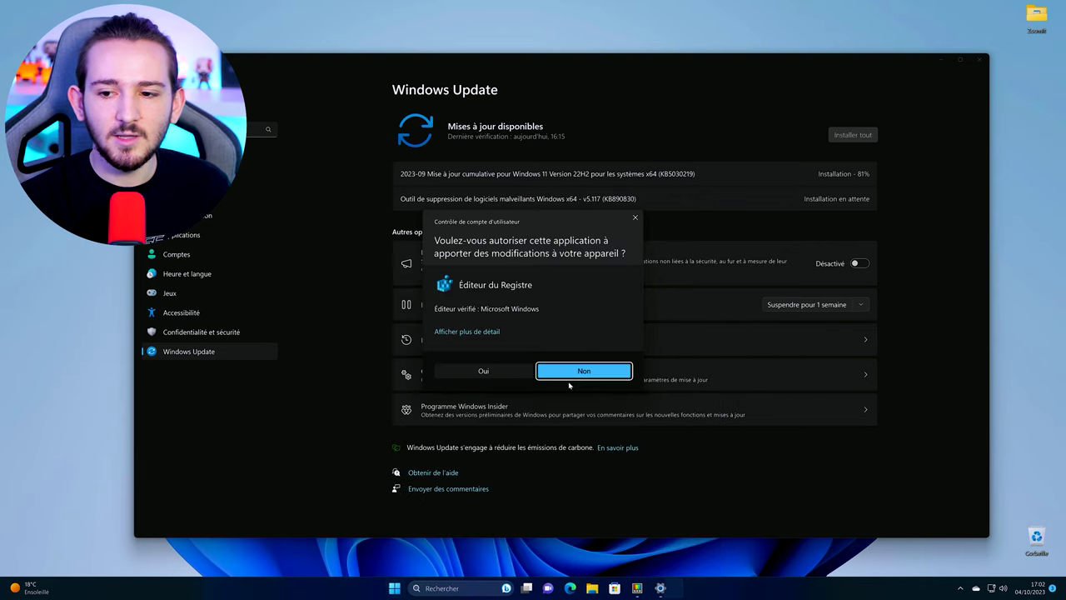
left_click(507, 371)
left_click_drag(473, 102, 467, 94)
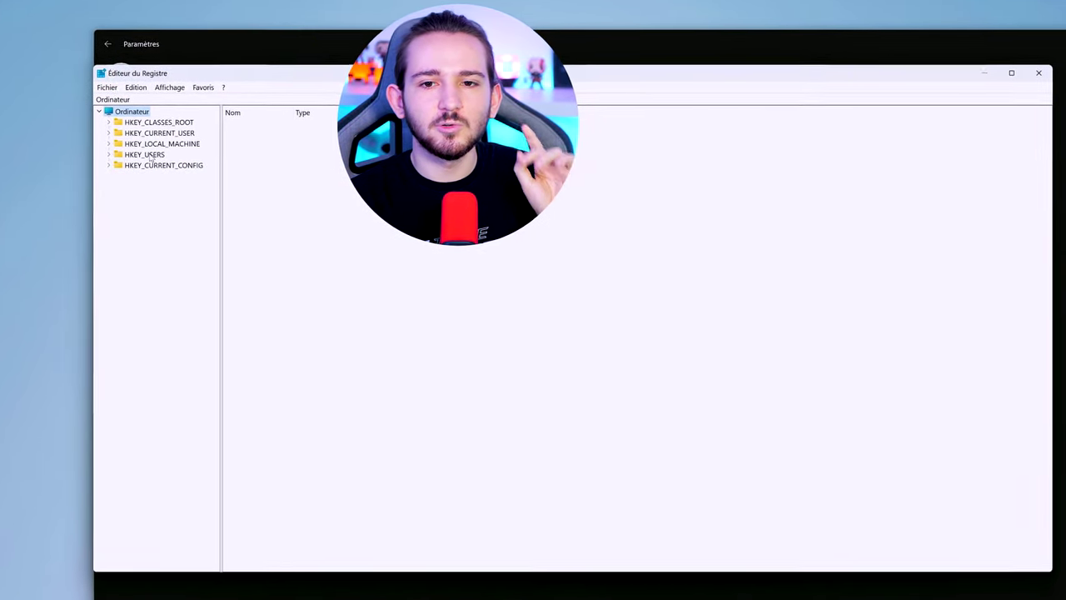
- Set InitialKeyboardIndicators to 2 in HKEY_CURRENT_USER\Control Panel\Keyboard
left_click(119, 95)
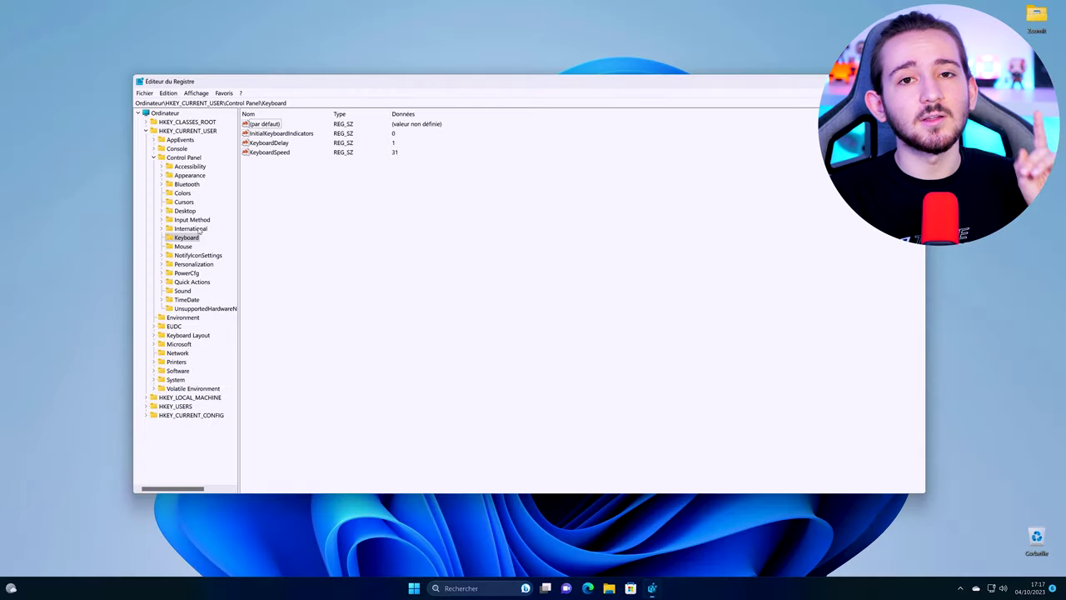
left_click(285, 143)
left_click(286, 152)
left_click(290, 176)
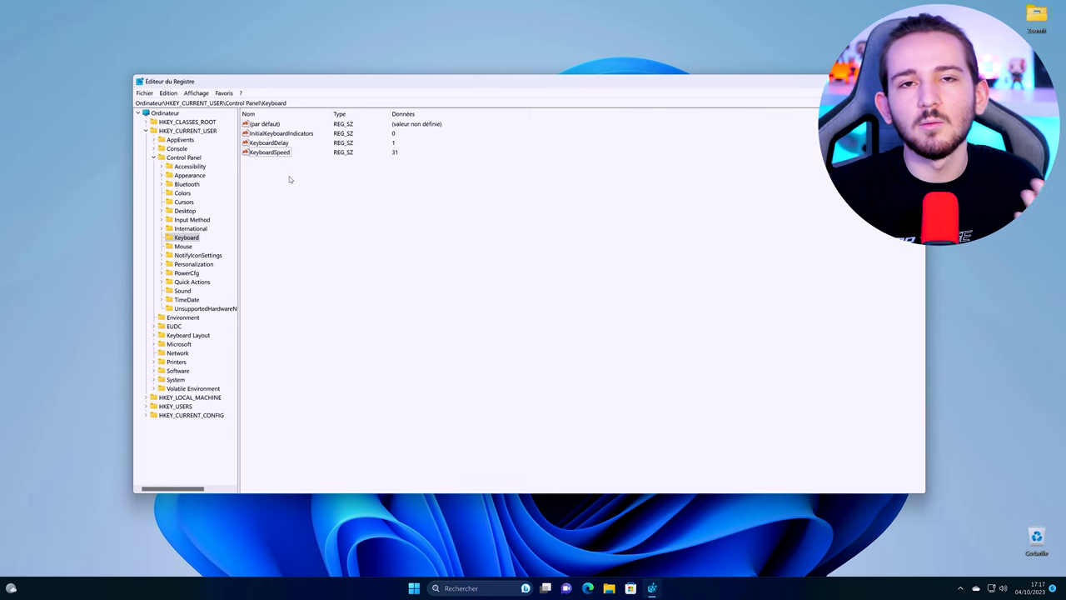
left_click(281, 135)
double_click(287, 135)
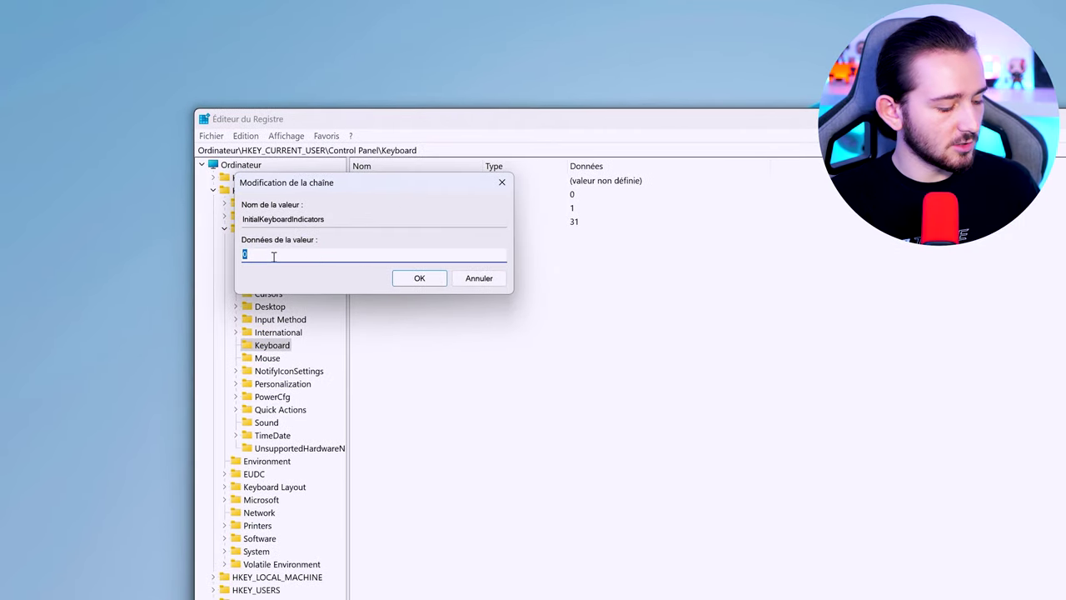
type("2")
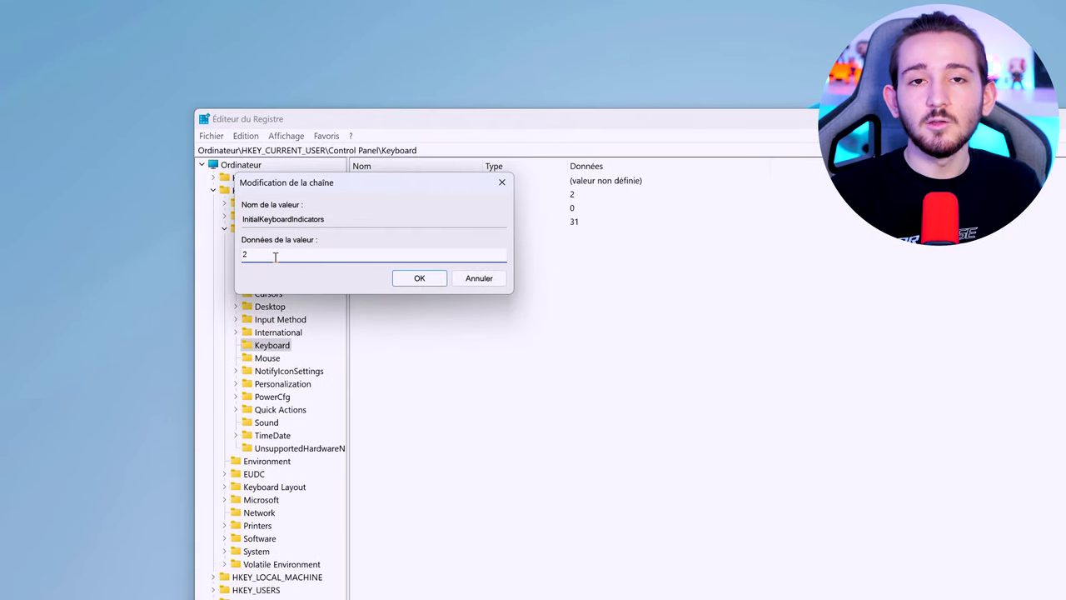
left_click(419, 280)
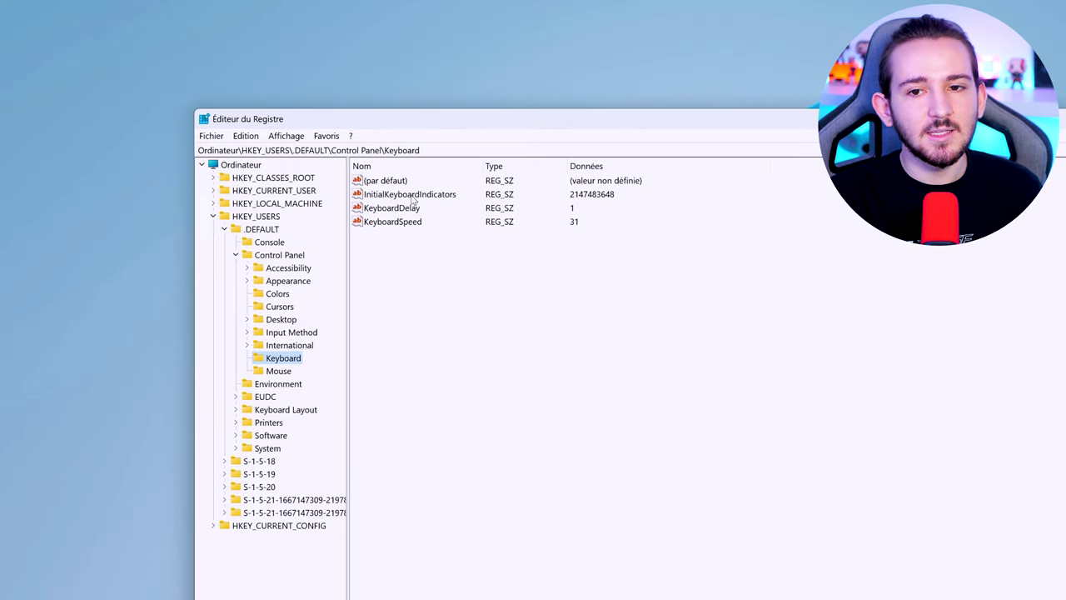
- Set InitialKeyboardIndicators to 2 in HKEY_USERS\.DEFAULT\Control Panel\Keyboard and close the Registry Editor
double_click(411, 197)
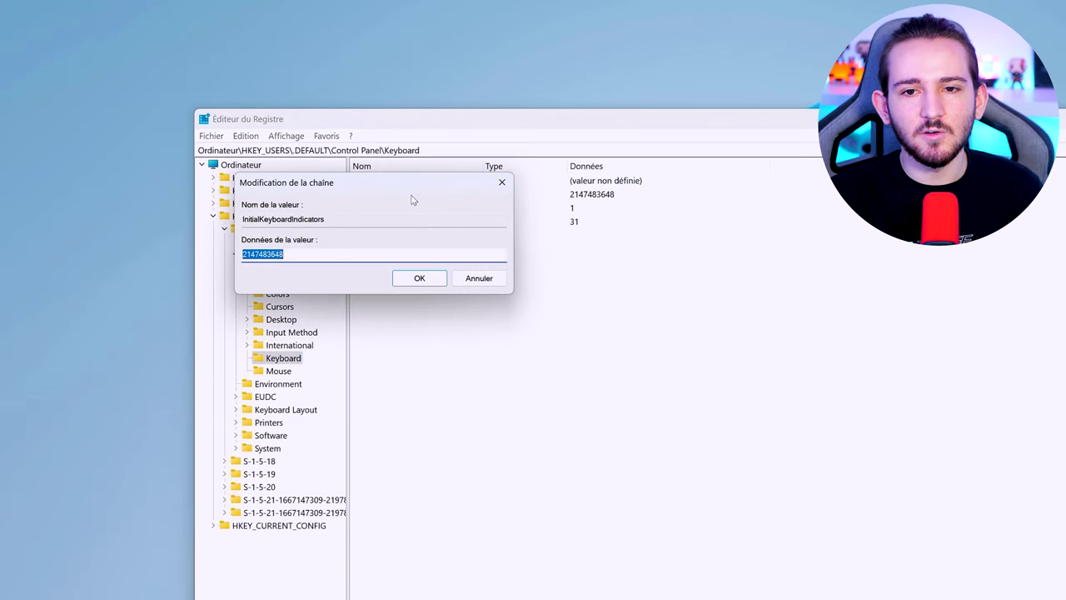
left_click(330, 258)
left_click_drag(331, 257, 261, 257)
key("BackSpace")
key("BackSpace")
key("BackSpace")
key("BackSpace")
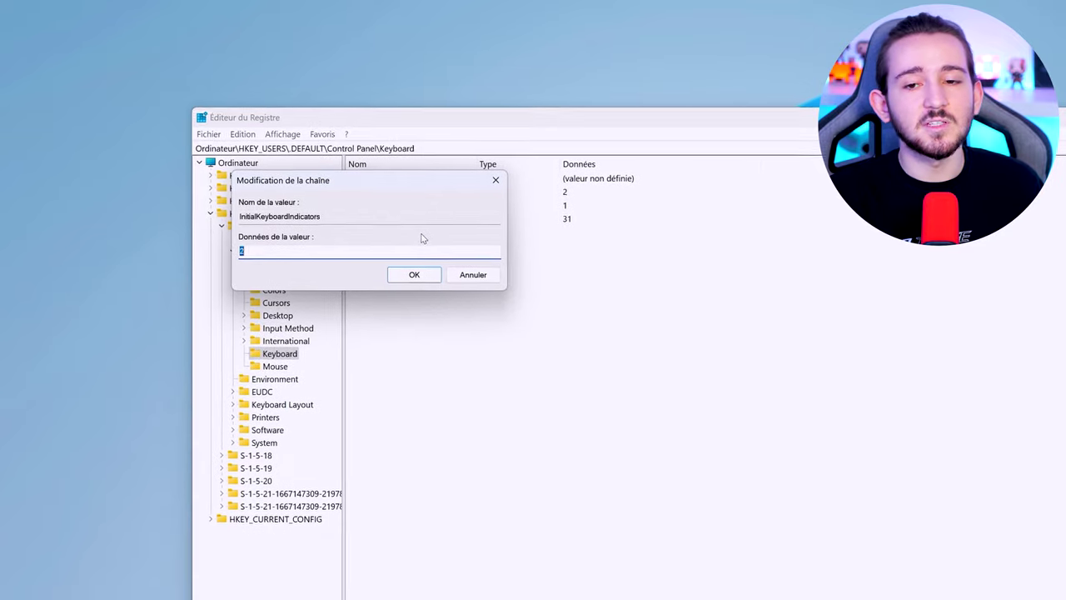
left_click(419, 277)
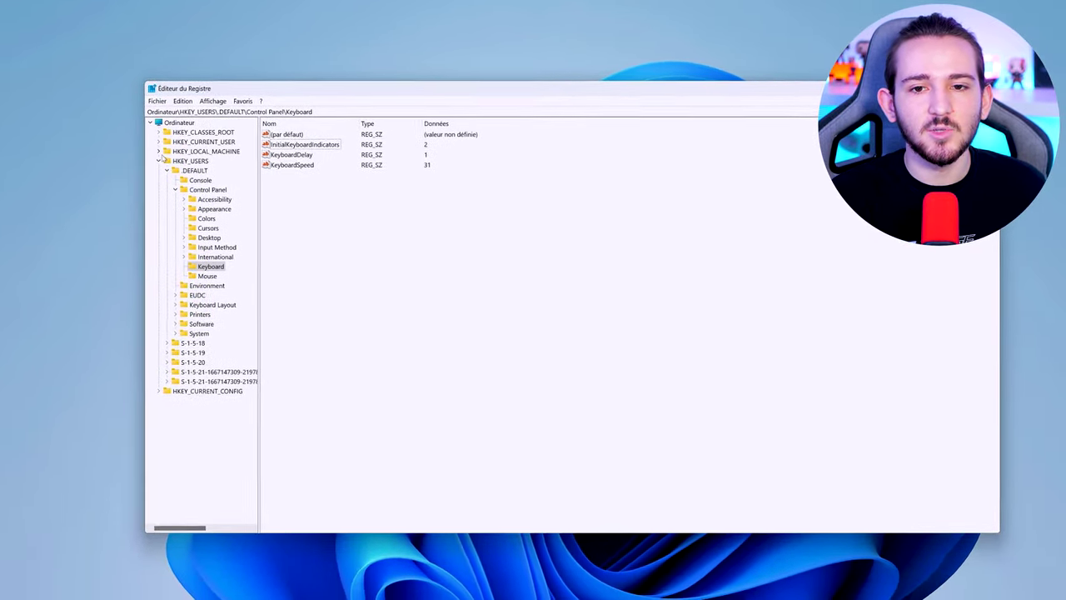
left_click(164, 166)
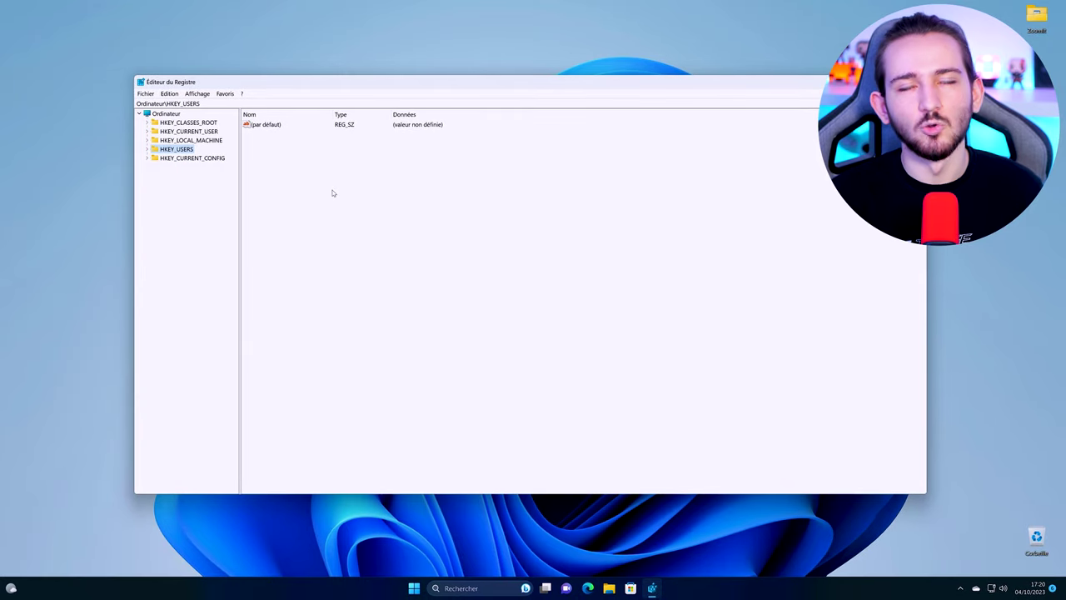
key("alt+F4")
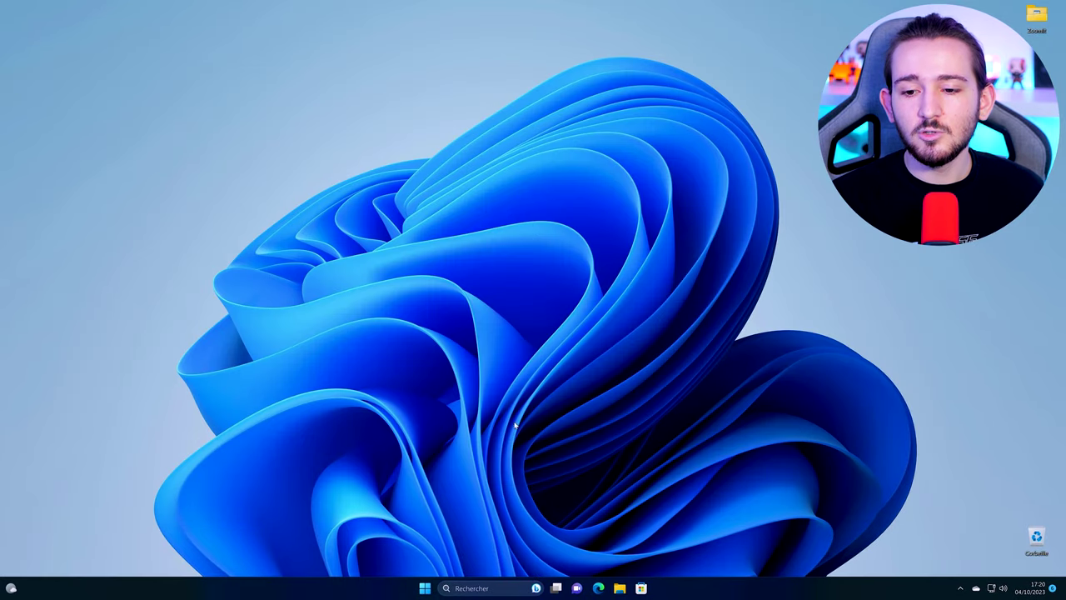
- Search Windows for "souris", open the pointer speed settings, and turn off "Améliorer la précision du pointeur"
left_click(425, 588)
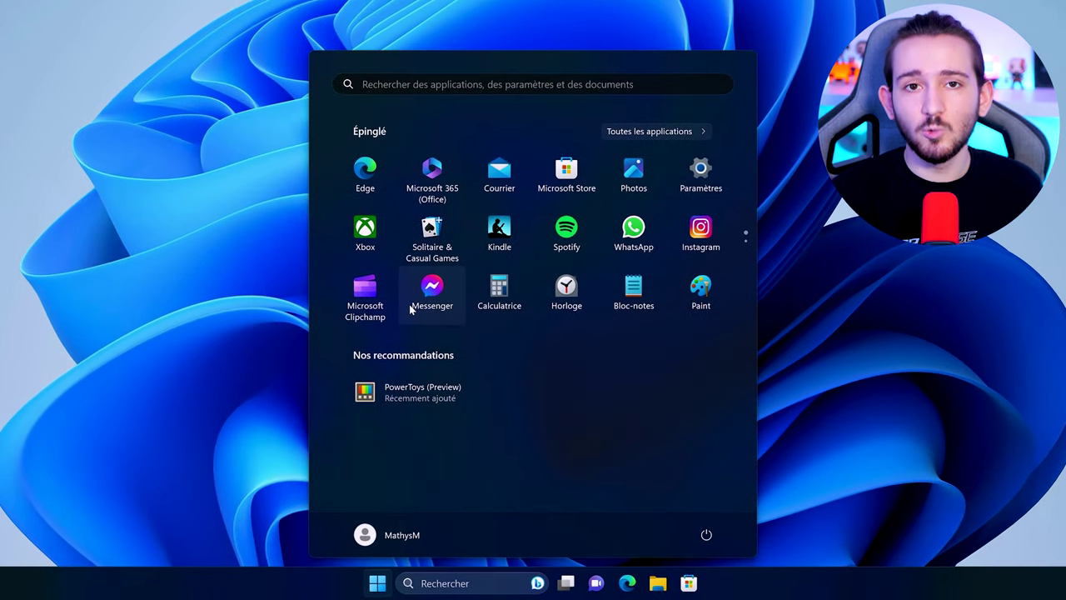
type("souris")
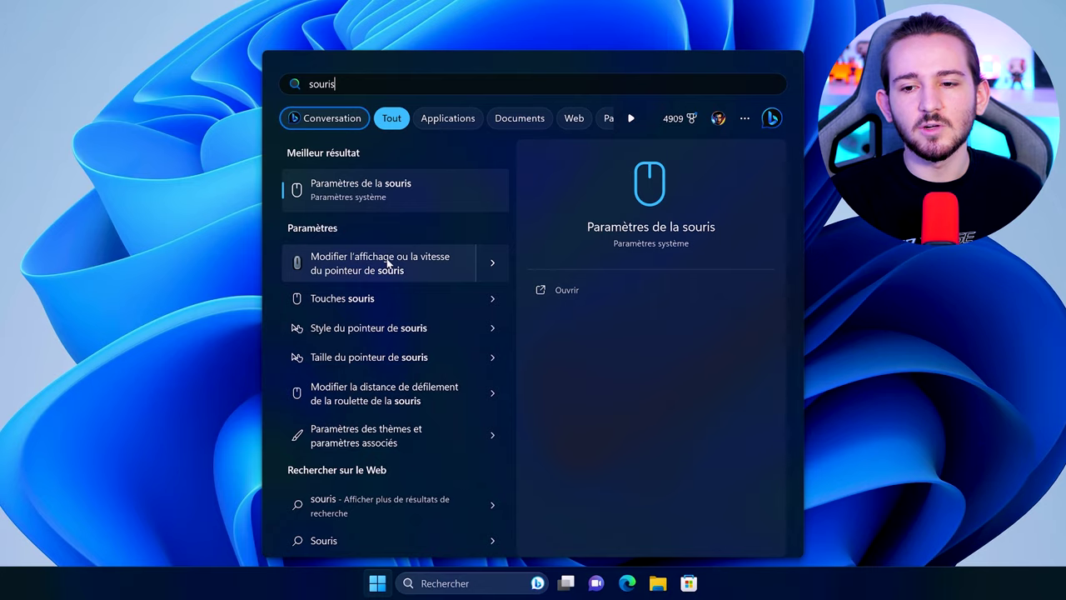
left_click(386, 261)
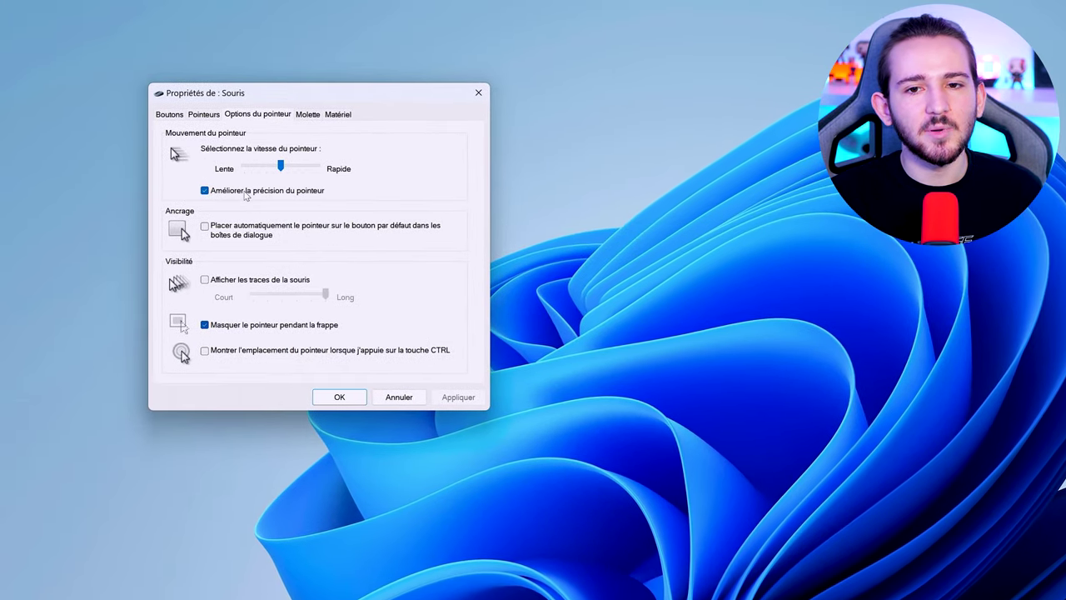
left_click(246, 191)
left_click(458, 396)
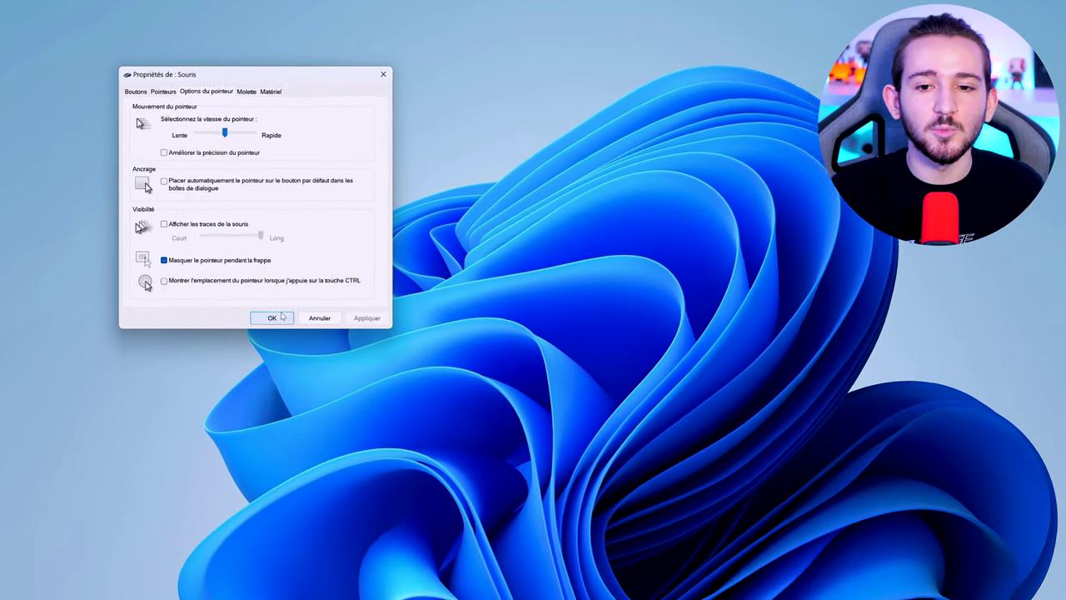
left_click(342, 389)
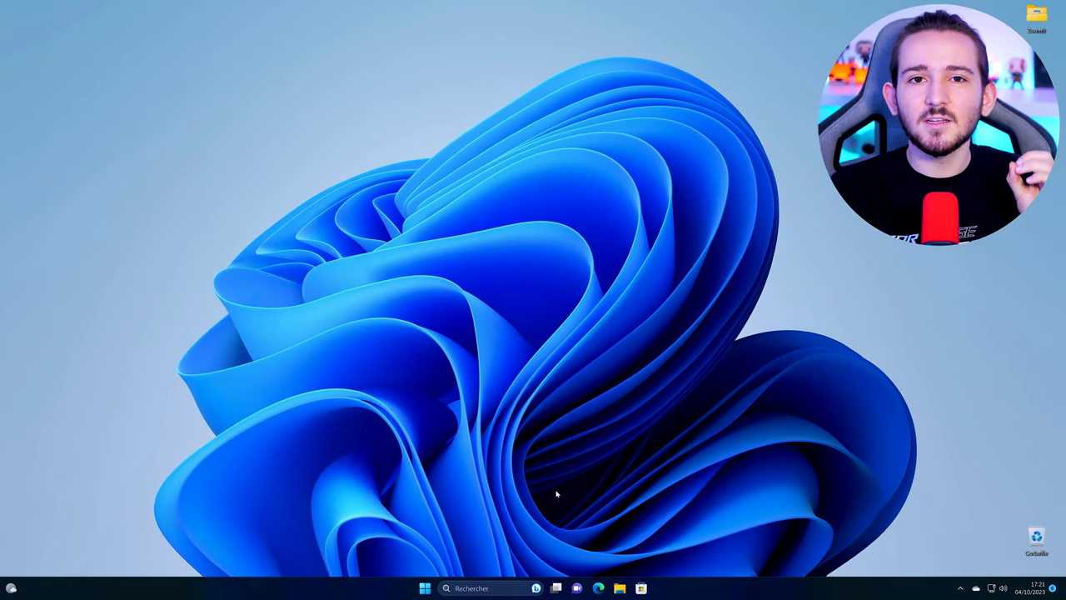
- Switch to Microsoft Edge, search the web for "revo uninstaller" and open the official Revo Uninstaller website
left_click(599, 588)
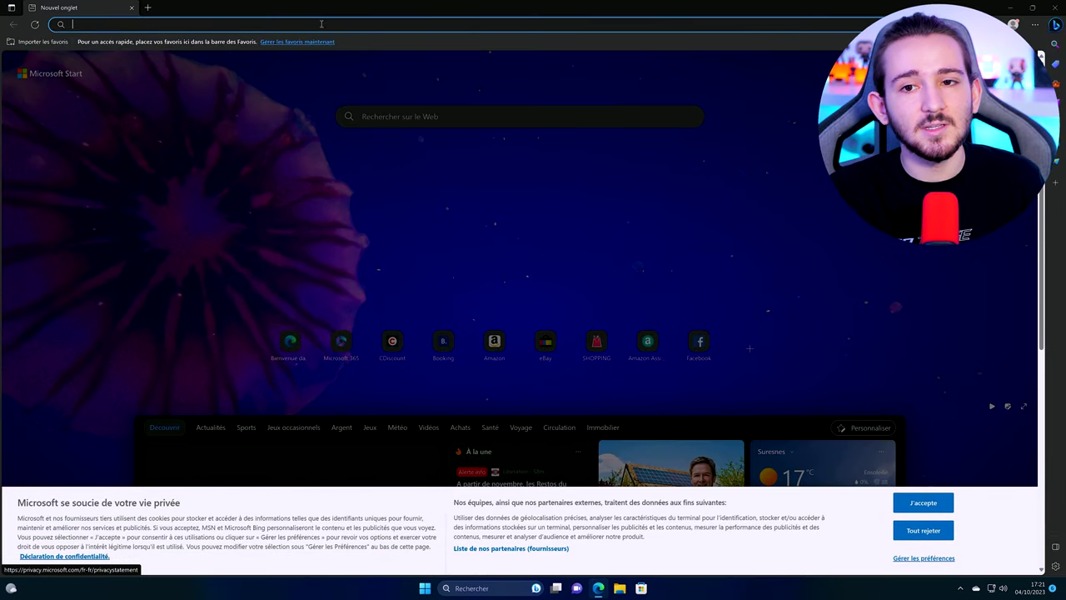
left_click(322, 23)
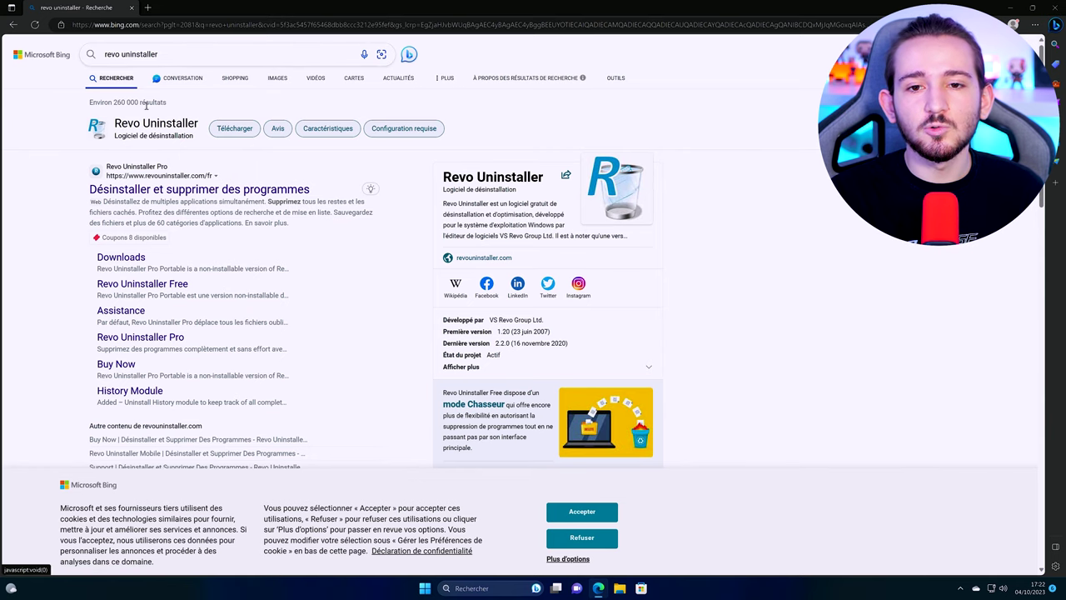
left_click(193, 189)
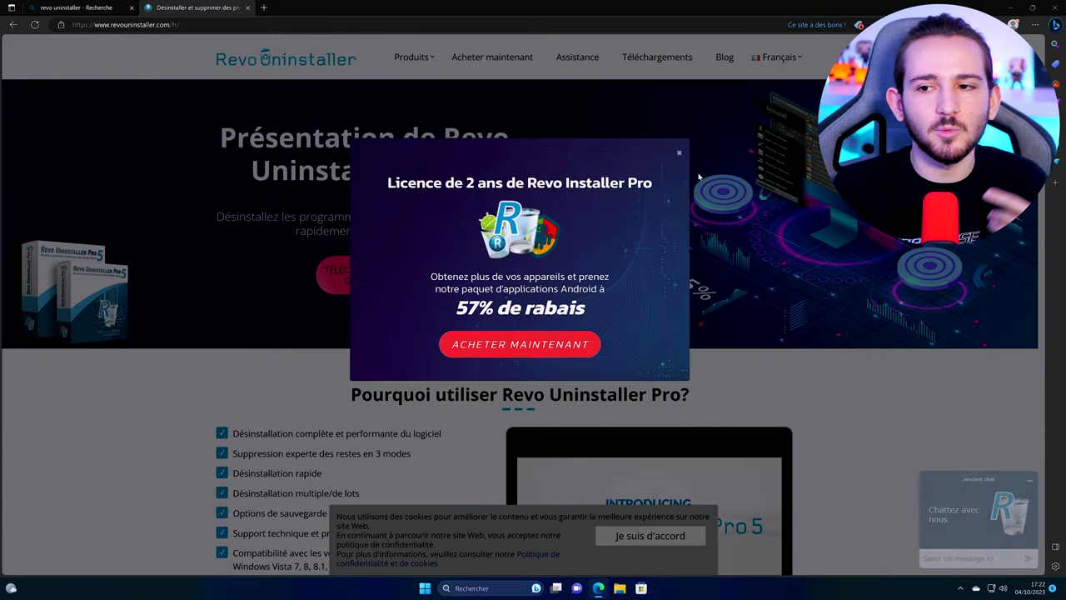
- Dismiss the promotional offer and download the 30-day trial of Revo Uninstaller Pro
left_click(679, 153)
scroll(422, 184, "down", 5)
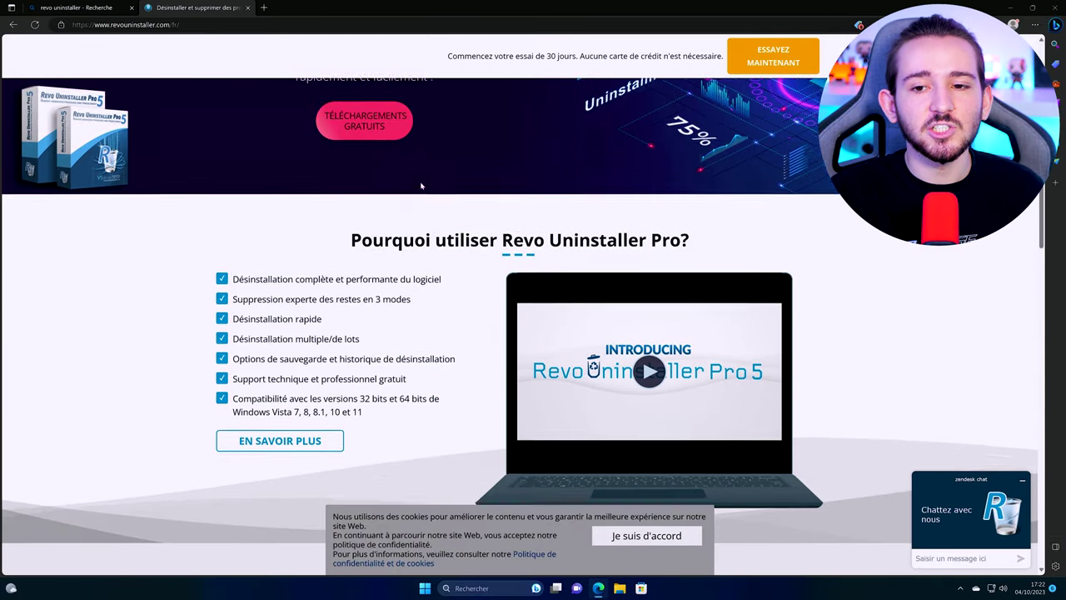
scroll(421, 185, "up", 5)
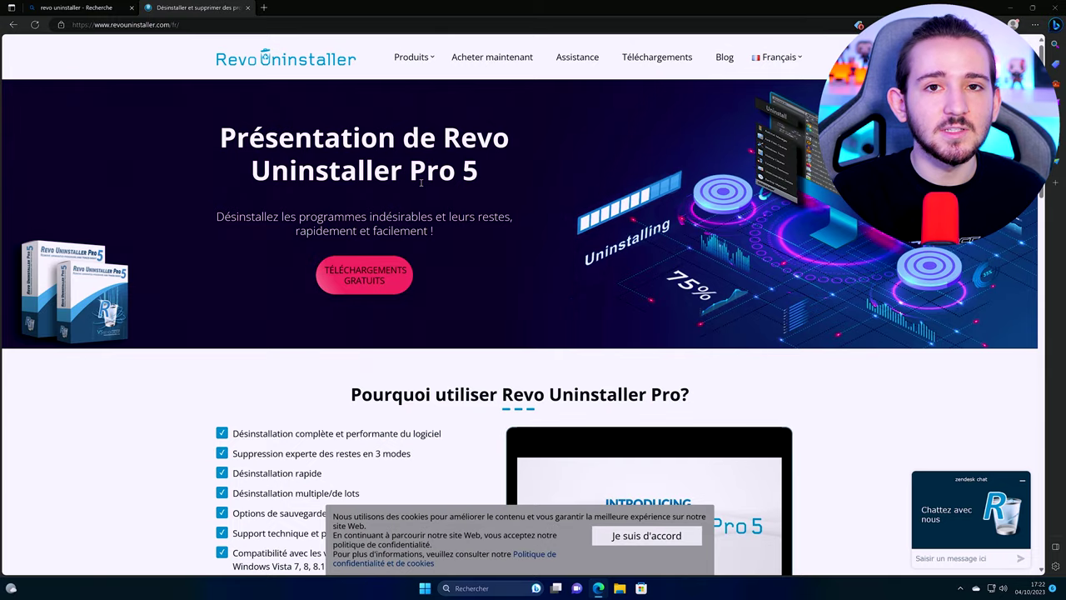
scroll(421, 184, "down", 4)
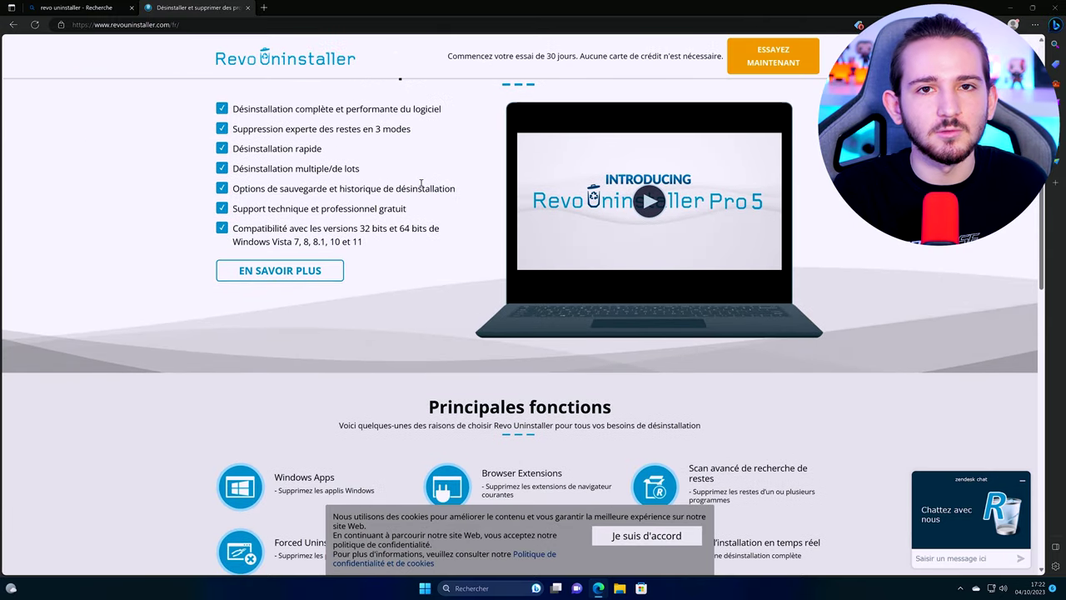
scroll(422, 183, "up", 2)
scroll(422, 183, "down", 2)
left_click(779, 72)
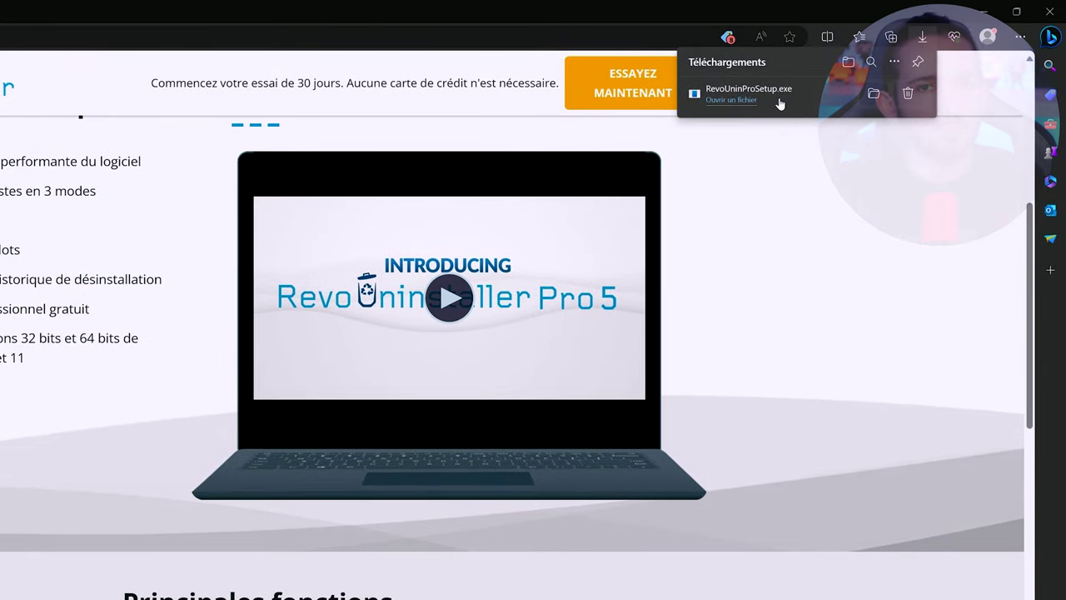
- Run RevoUninProSetup.exe, close the browser, allow changes to the device, and complete the installation with Revo Uninstaller Pro set to launch
left_click(783, 99)
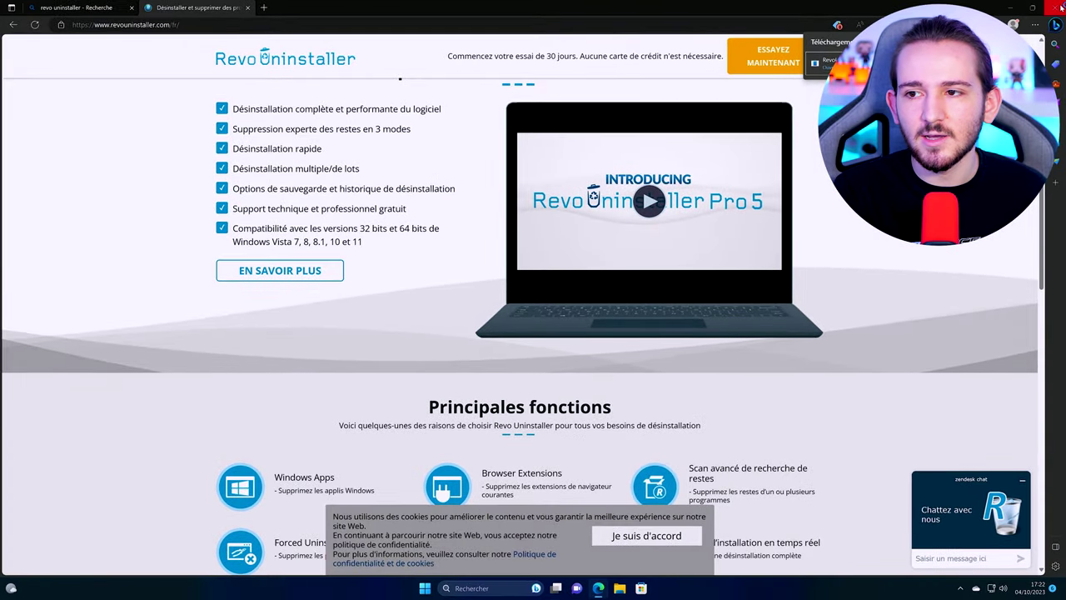
left_click(1060, 8)
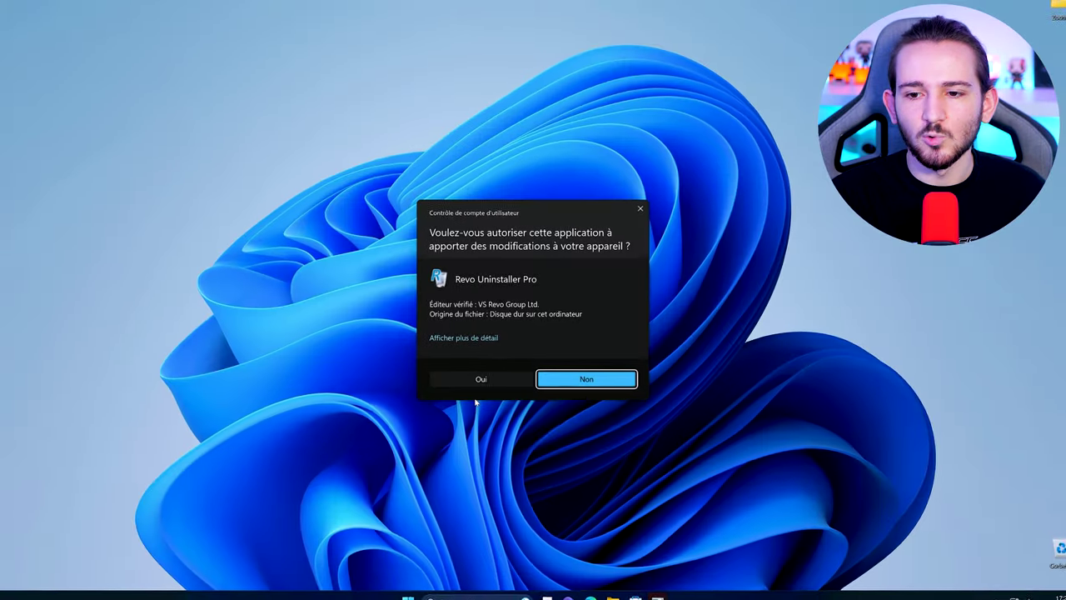
left_click(552, 377)
left_click(547, 323)
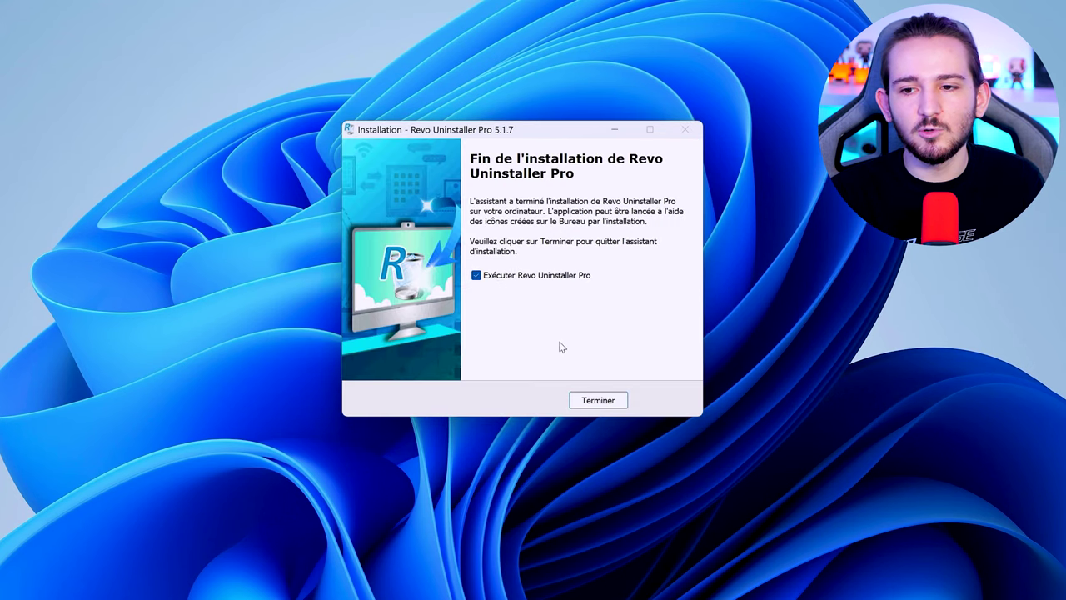
left_click(600, 400)
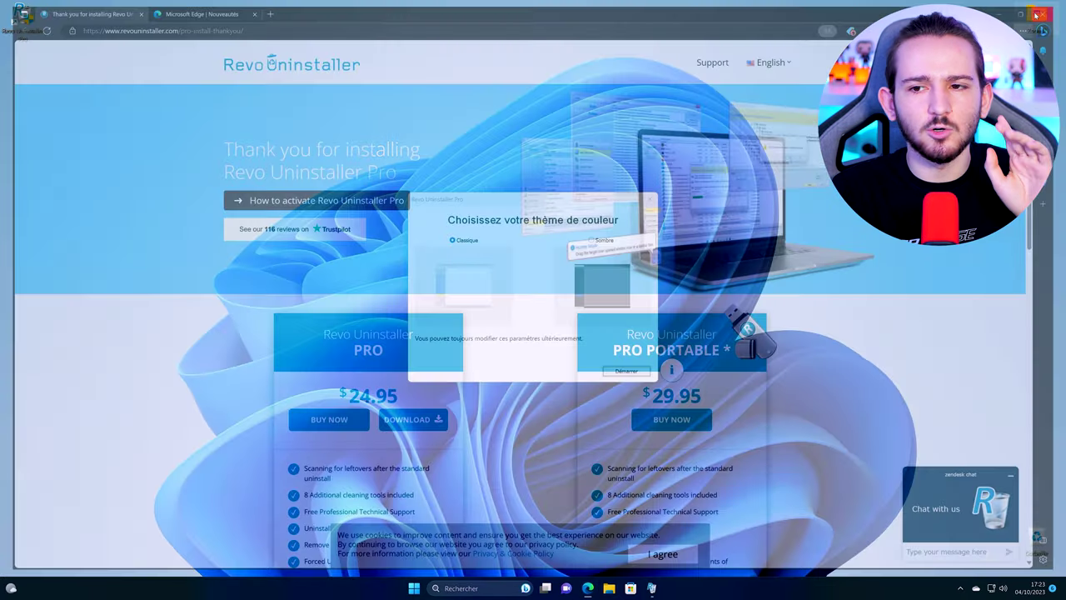
- Close the thank-you web page and start Revo Uninstaller Pro with the "Sombre" colour theme
left_click(1059, 7)
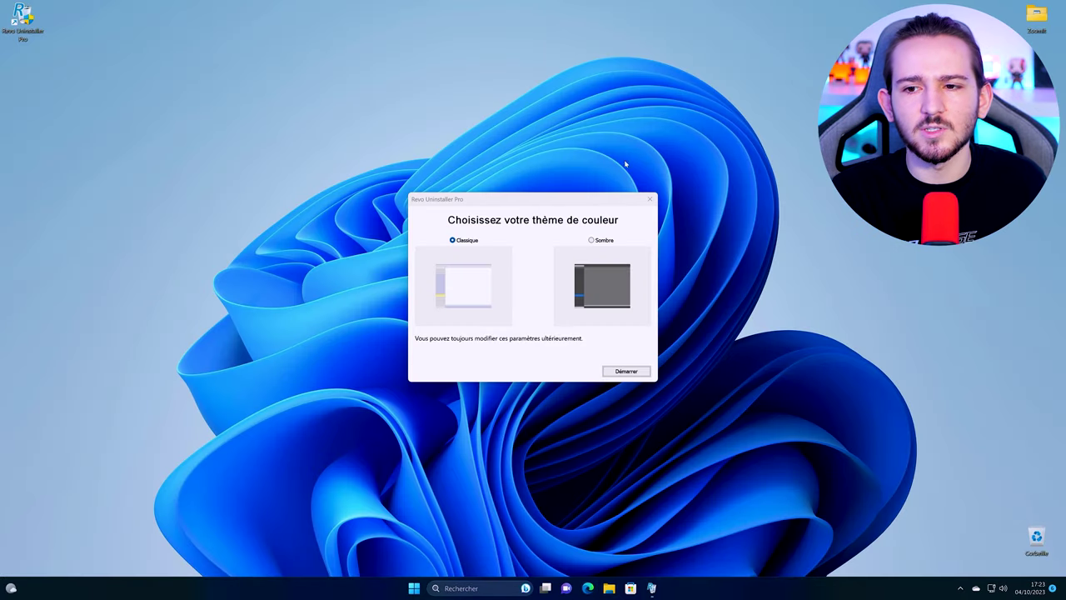
left_click(606, 241)
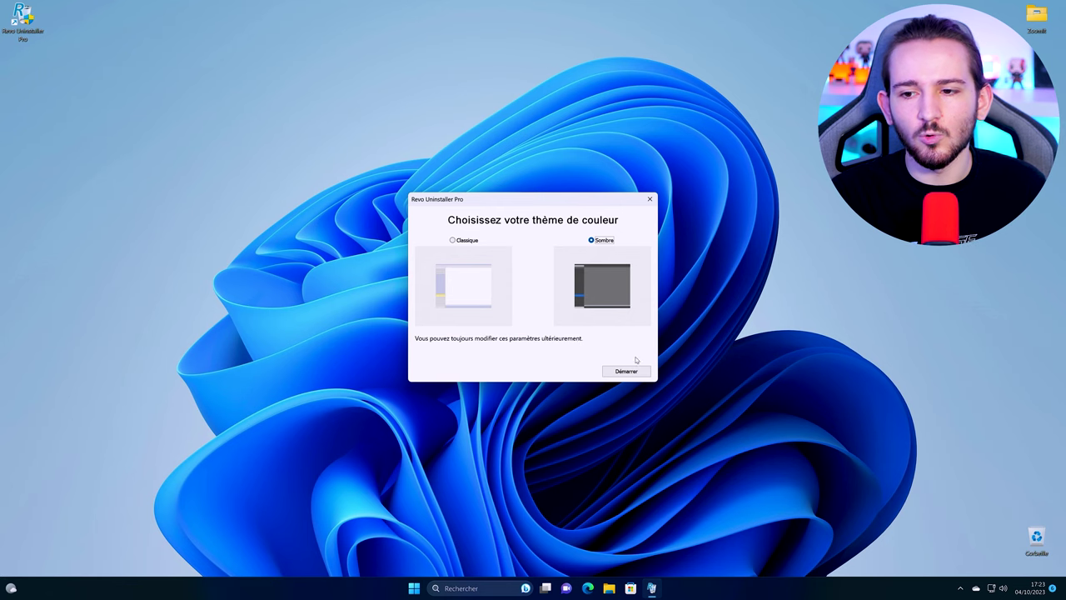
left_click(633, 370)
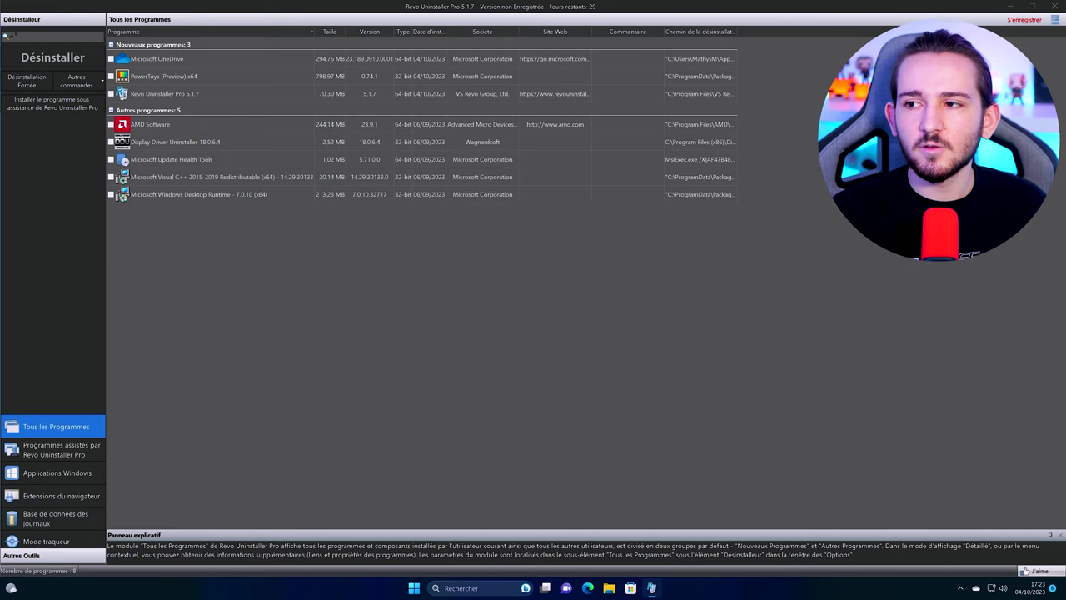
- In the "Tous les Programmes" options, enable the display of system components and web page shortcuts and apply the settings
left_click(1055, 22)
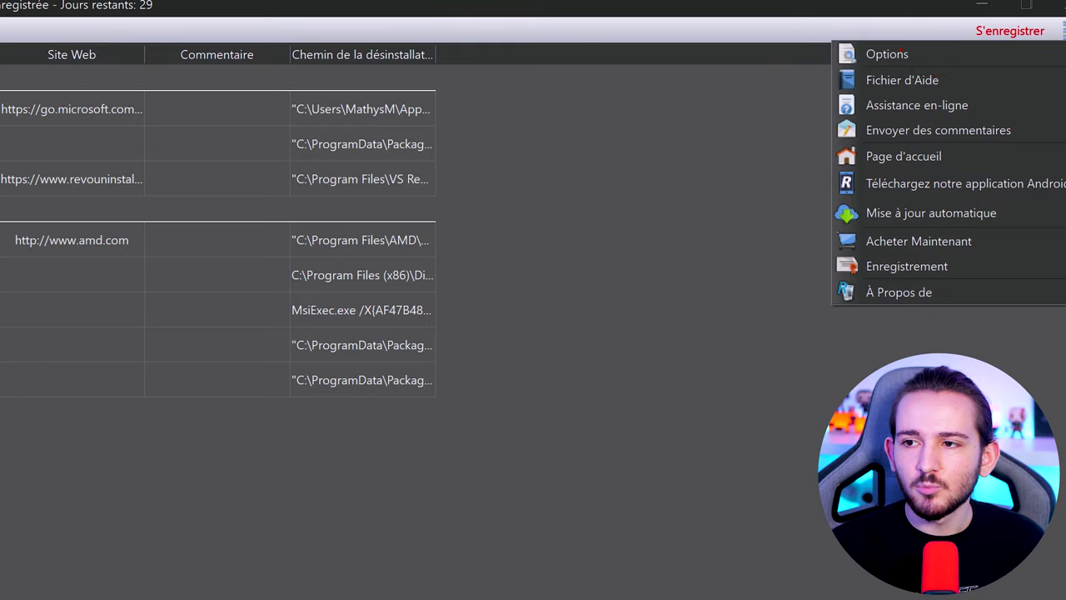
left_click(888, 53)
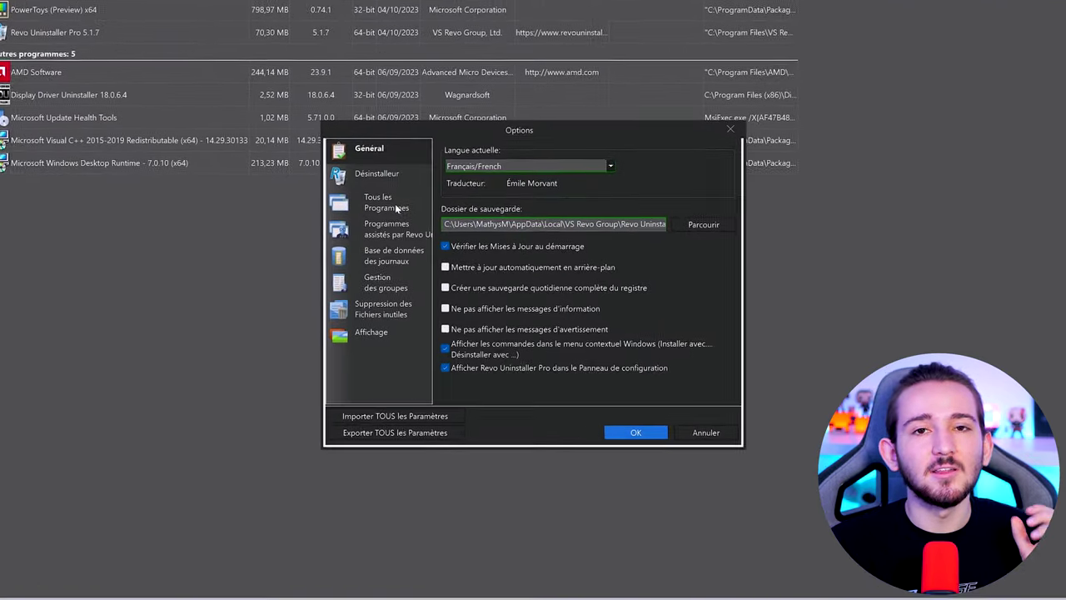
left_click(396, 209)
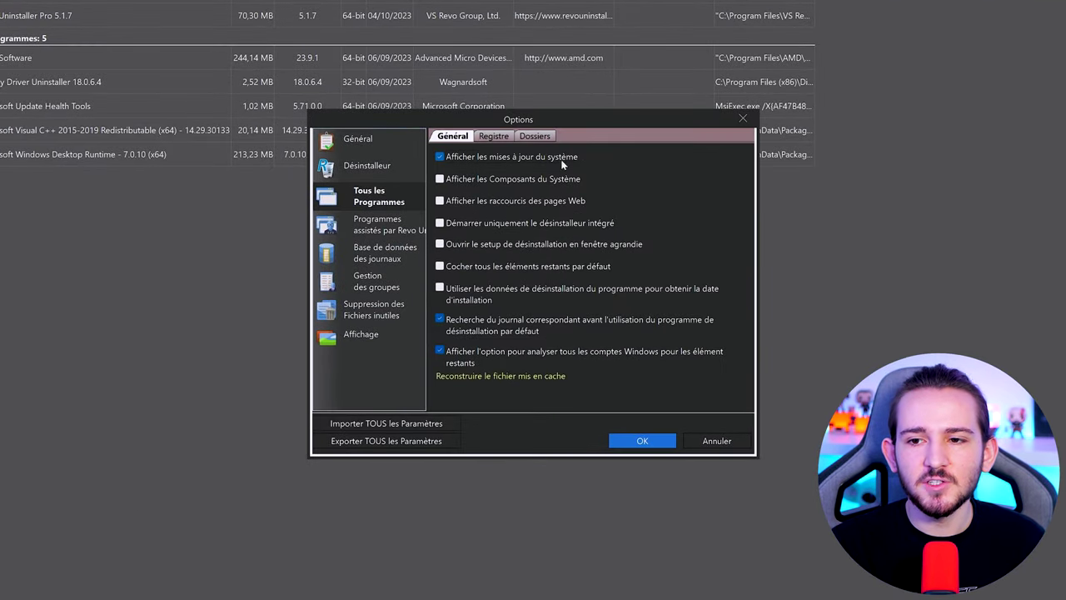
left_click(566, 159)
left_click(481, 179)
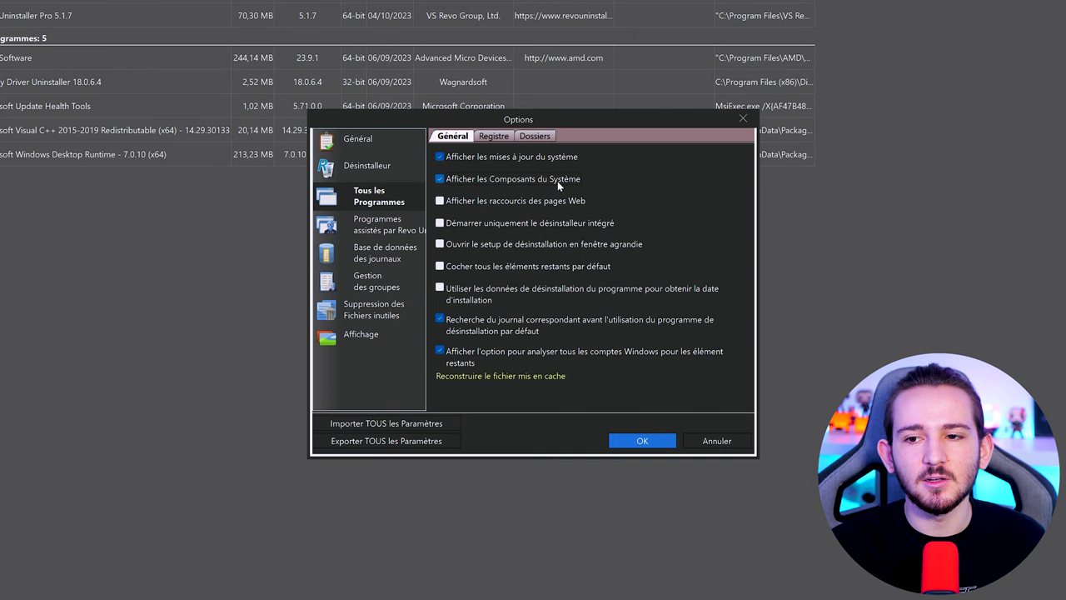
left_click(482, 199)
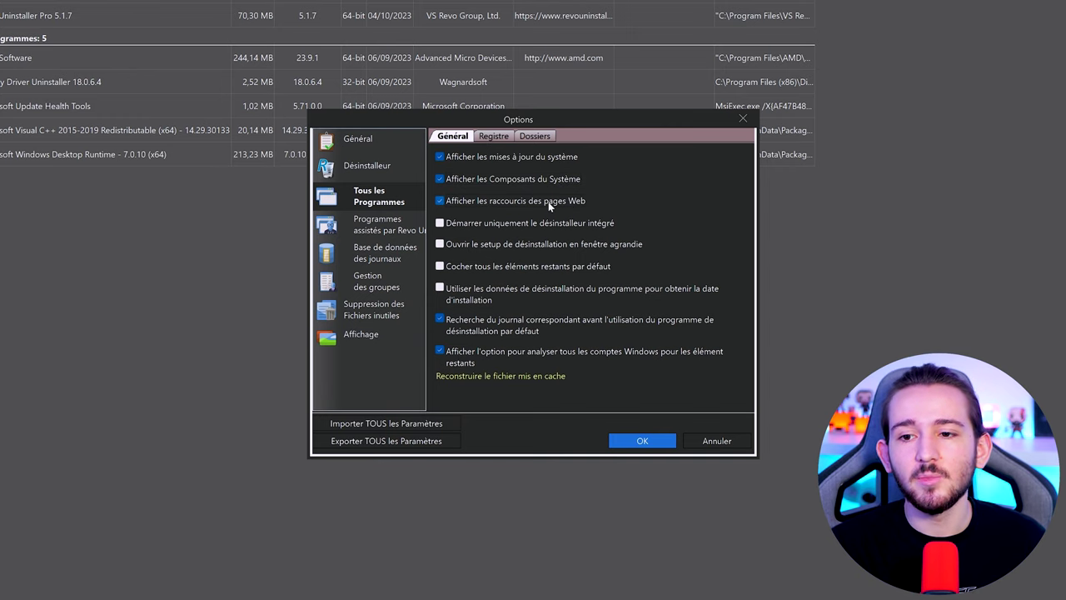
left_click(649, 442)
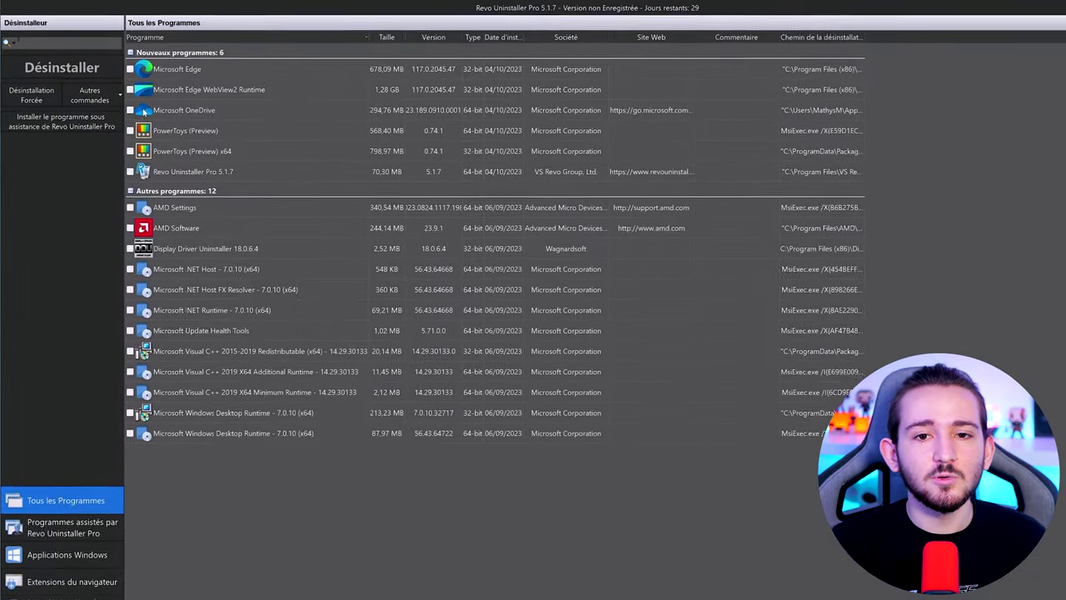
- Quick-uninstall Microsoft OneDrive and Microsoft Update Health Tools using the advanced scan mode across all Windows accounts
left_click(142, 121)
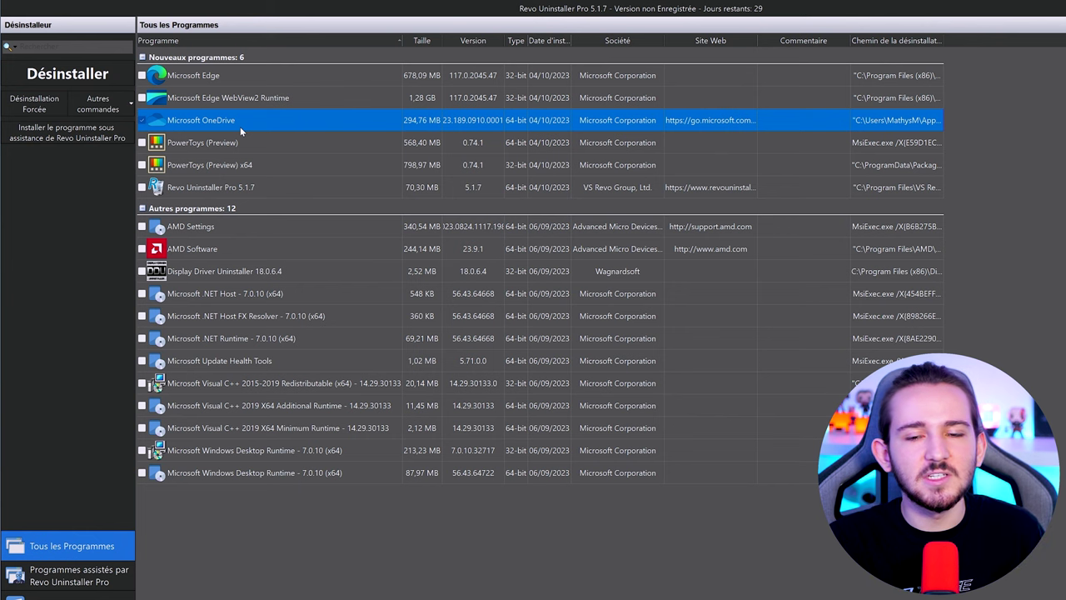
left_click(143, 362)
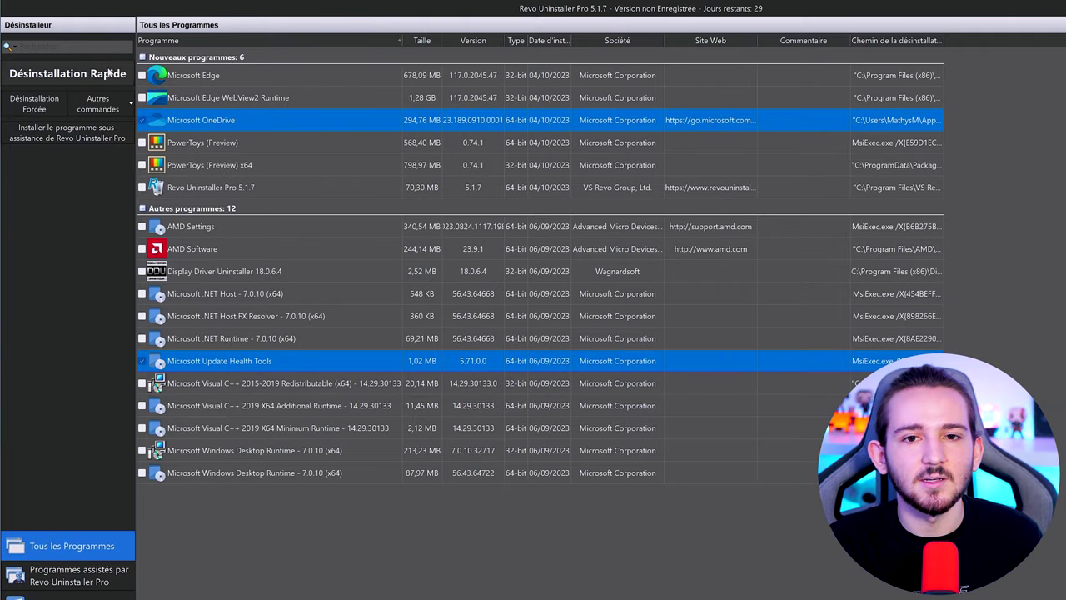
left_click(79, 72)
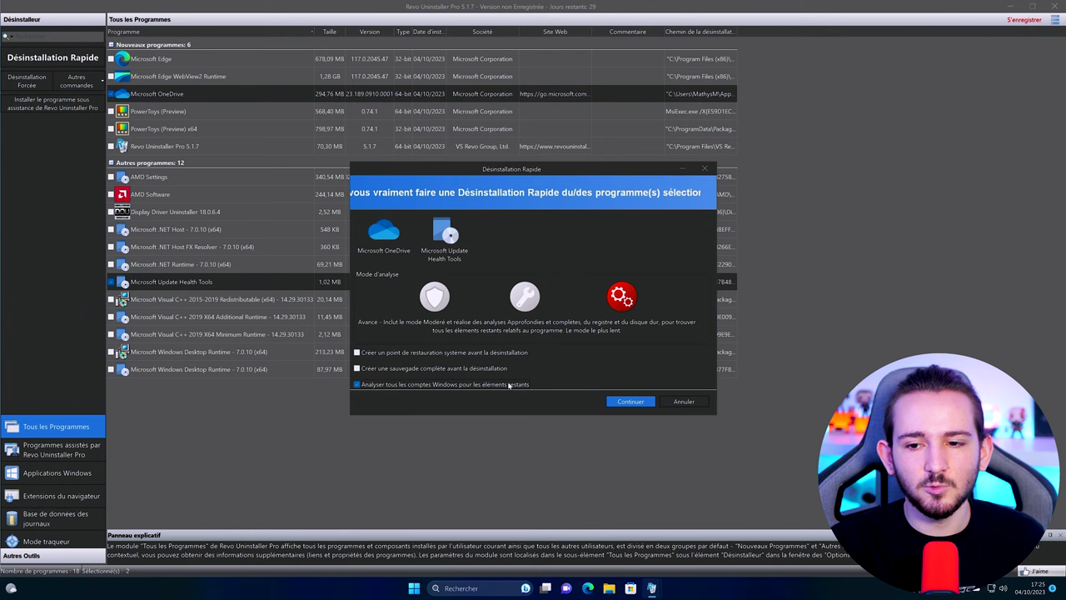
left_click(629, 402)
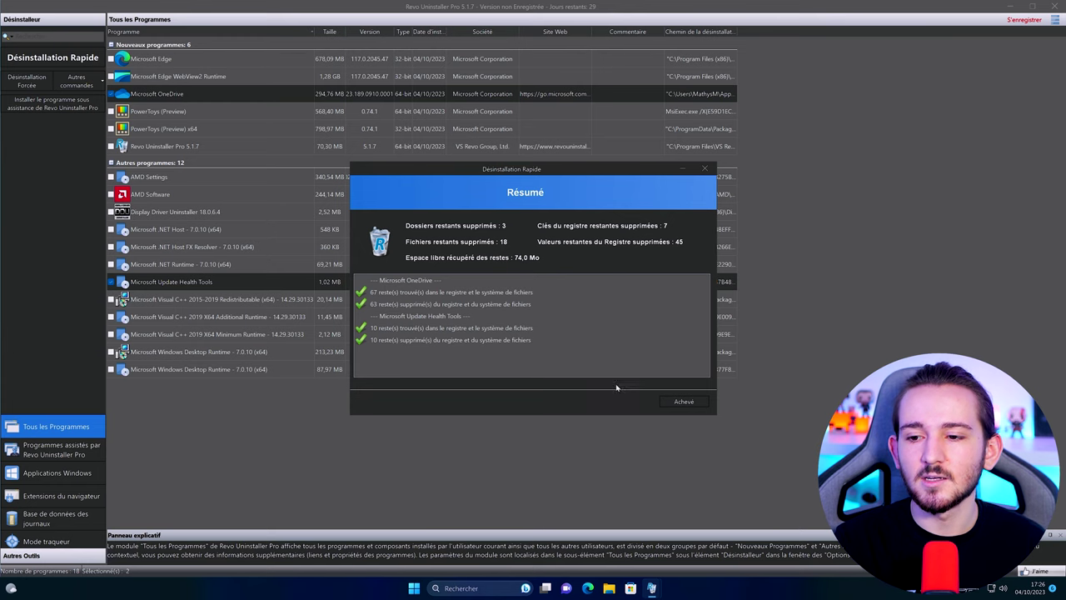
left_click(684, 402)
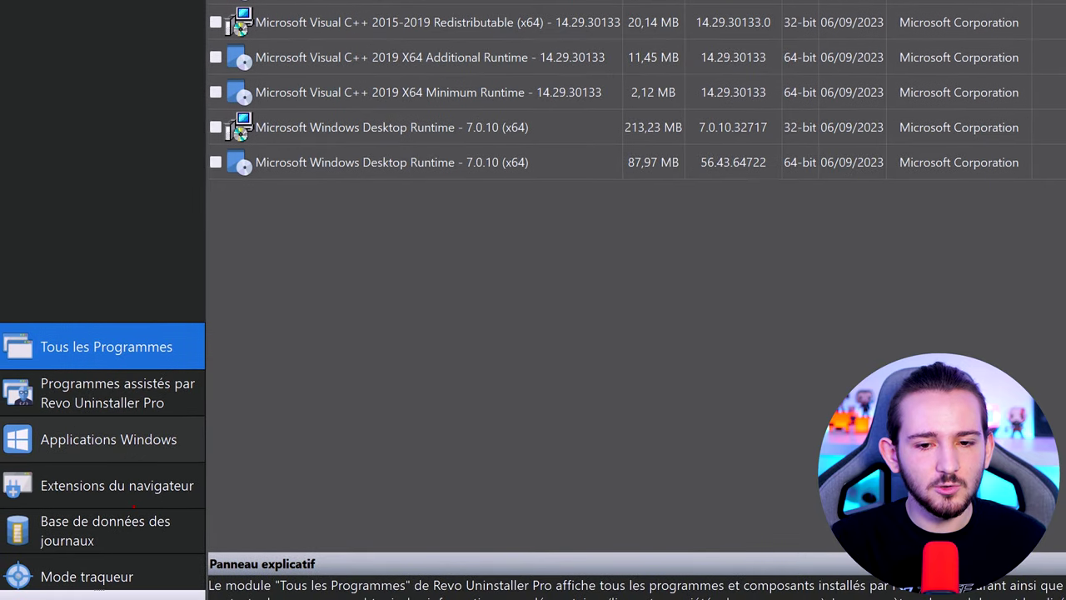
- Open the list of Windows apps and select Actualités, Assistance rapide, Astuces, Caméra Windows and Cartes for uninstallation
left_click(106, 441)
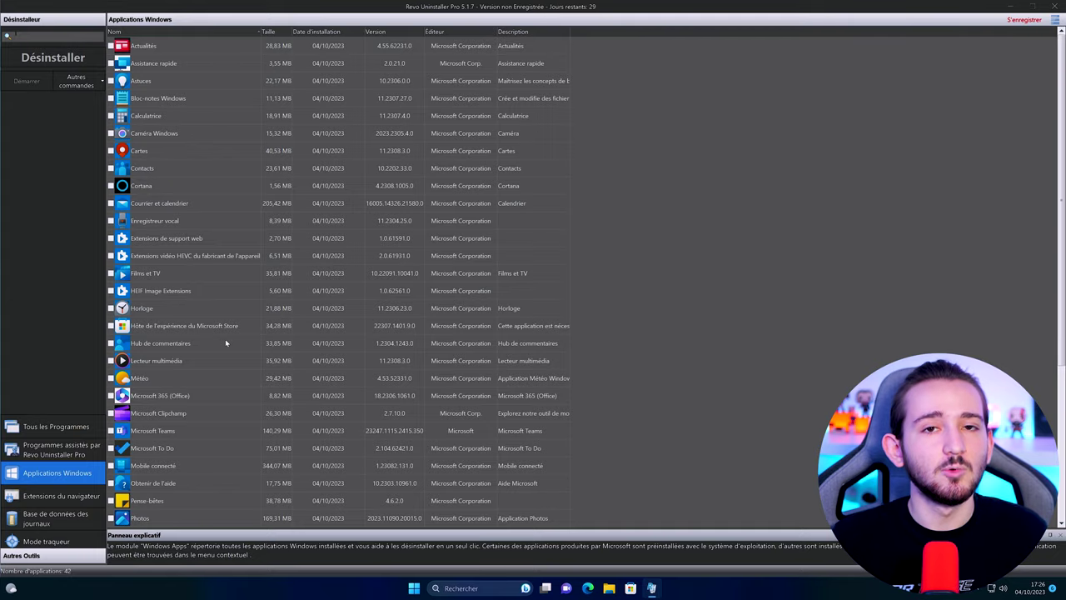
left_click(111, 48)
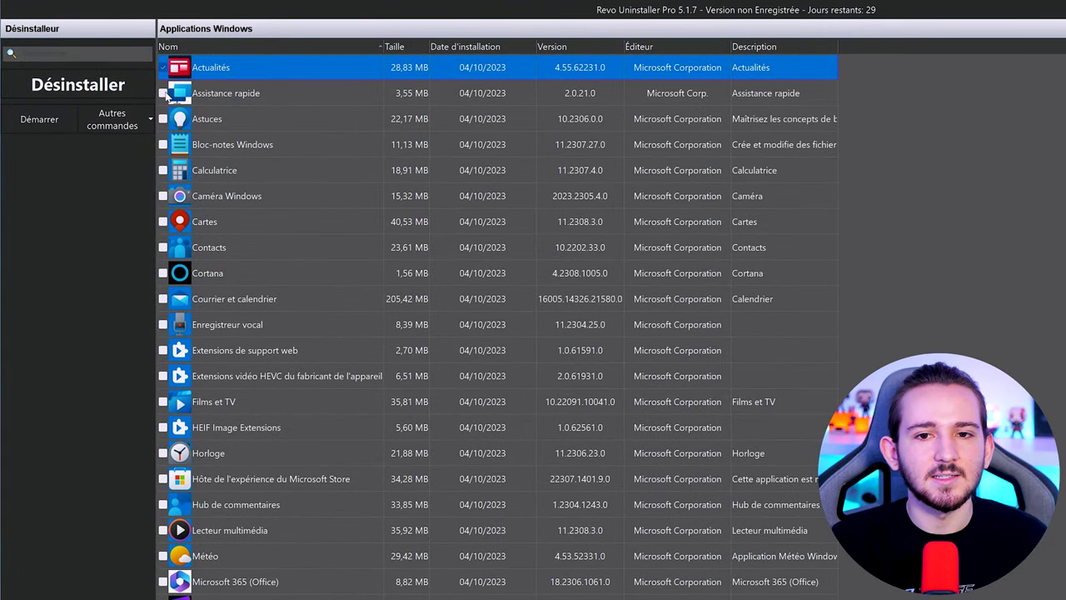
left_click(164, 93)
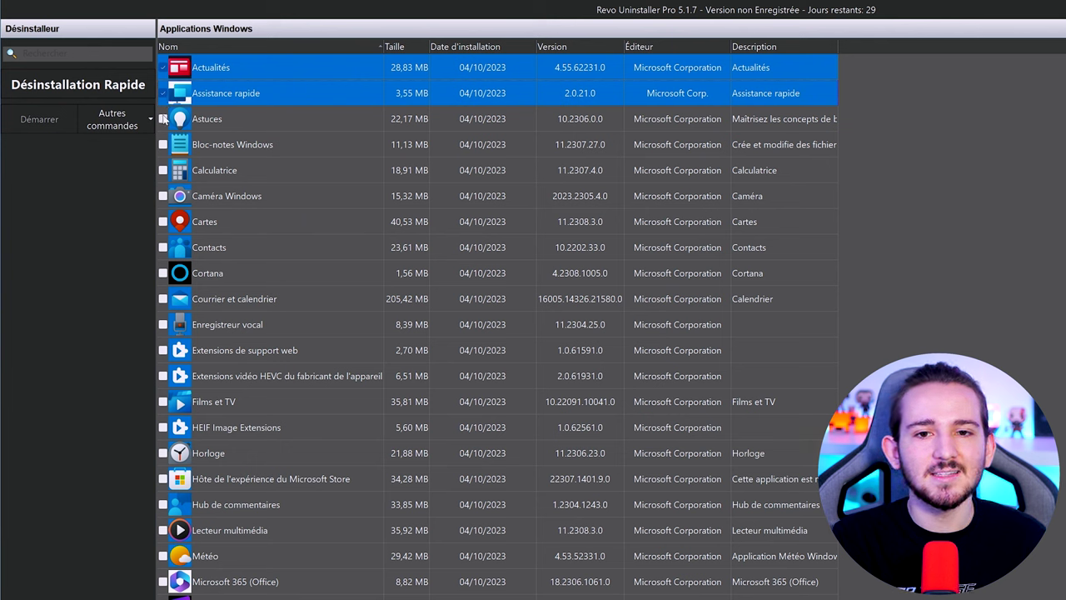
left_click(164, 118)
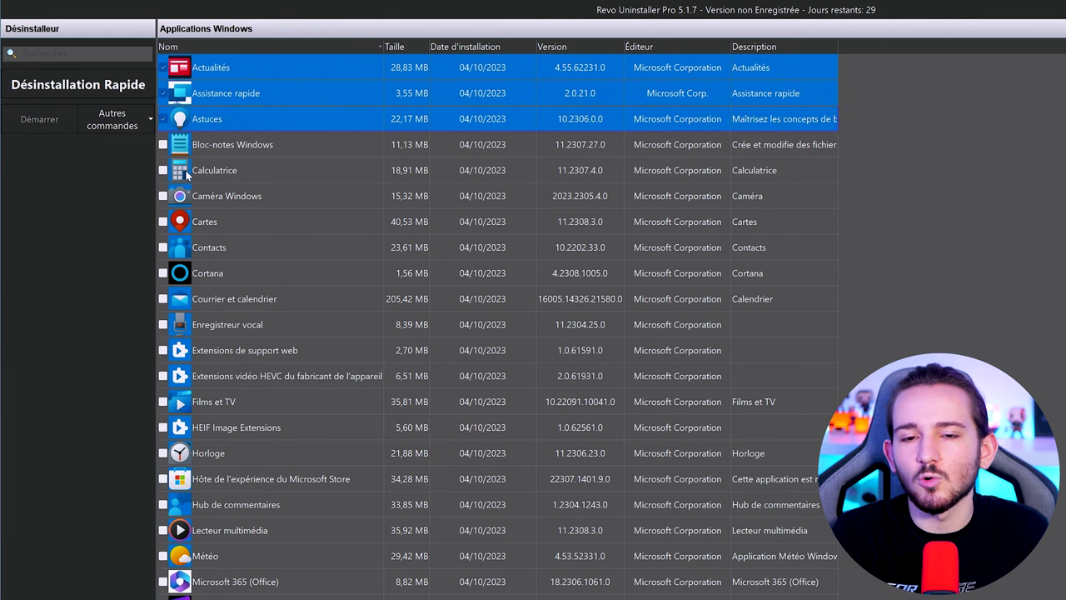
left_click(163, 196)
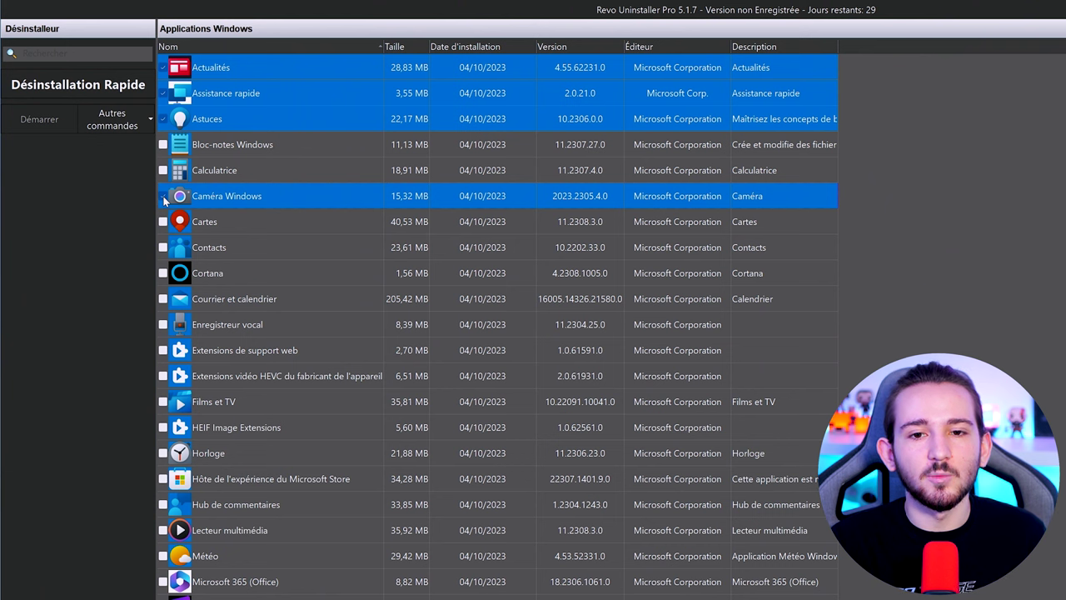
left_click(163, 222)
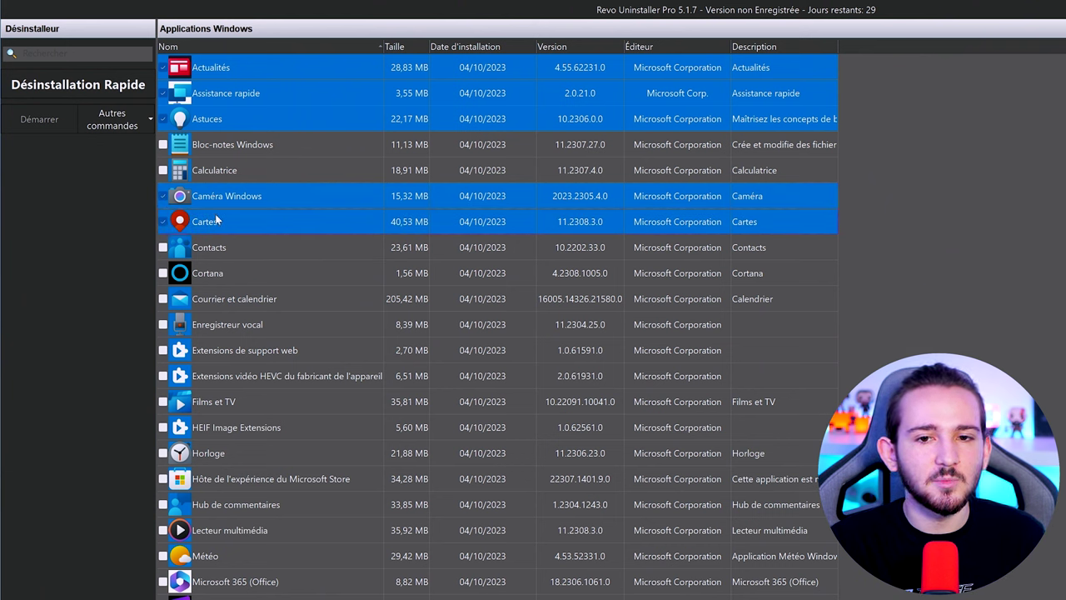
- Add Contacts, Cortana, Courrier et calendrier, Enregistreur vocal, Extensions vidéo HEVC du fabricant de l'appareil and Films et TV to the uninstall selection
left_click(163, 248)
left_click(163, 274)
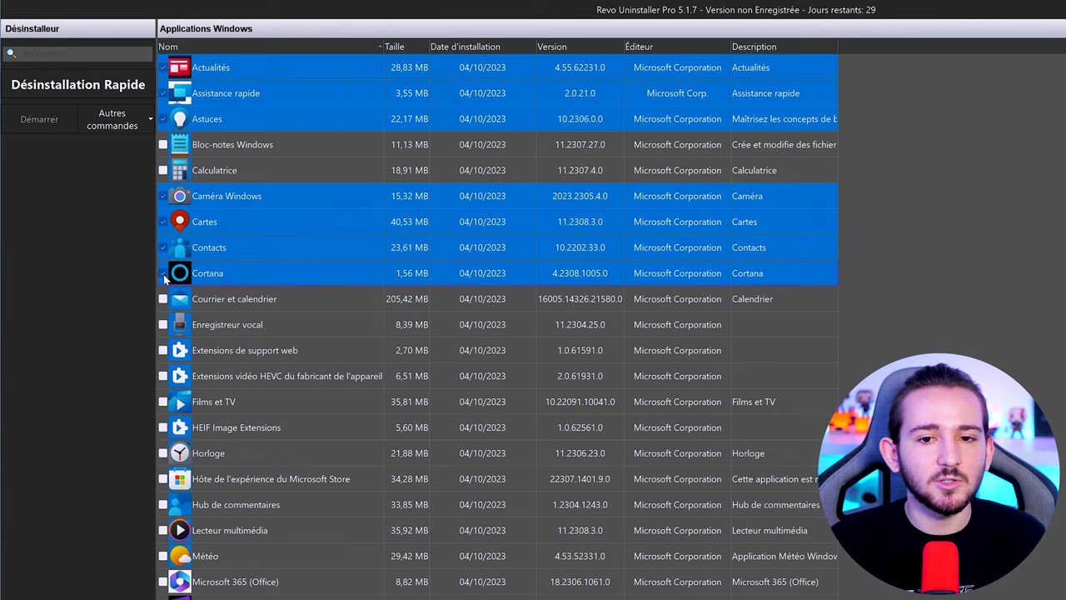
left_click(164, 300)
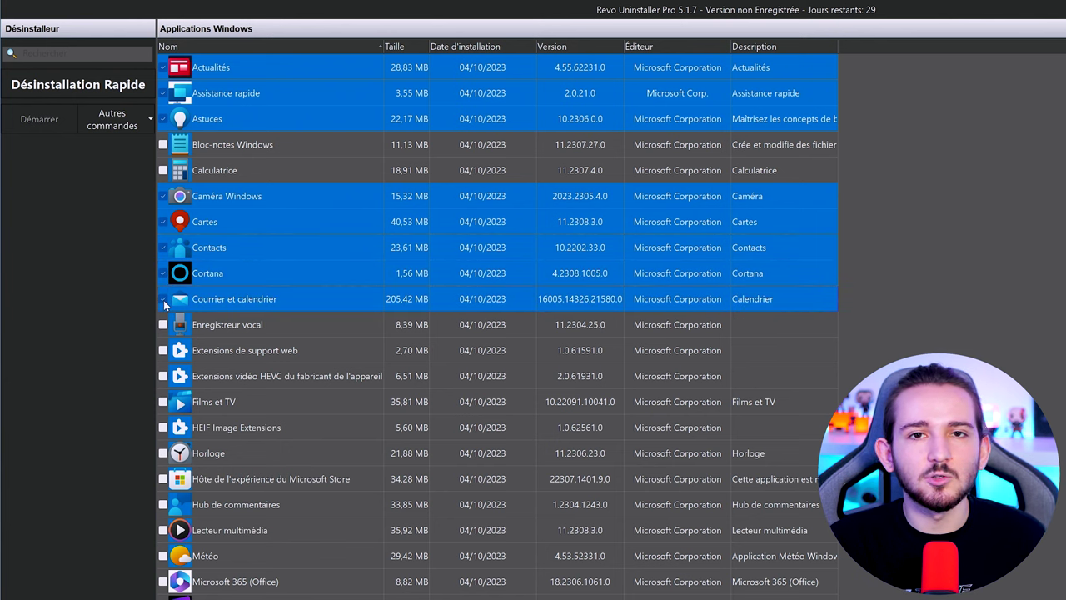
left_click(163, 325)
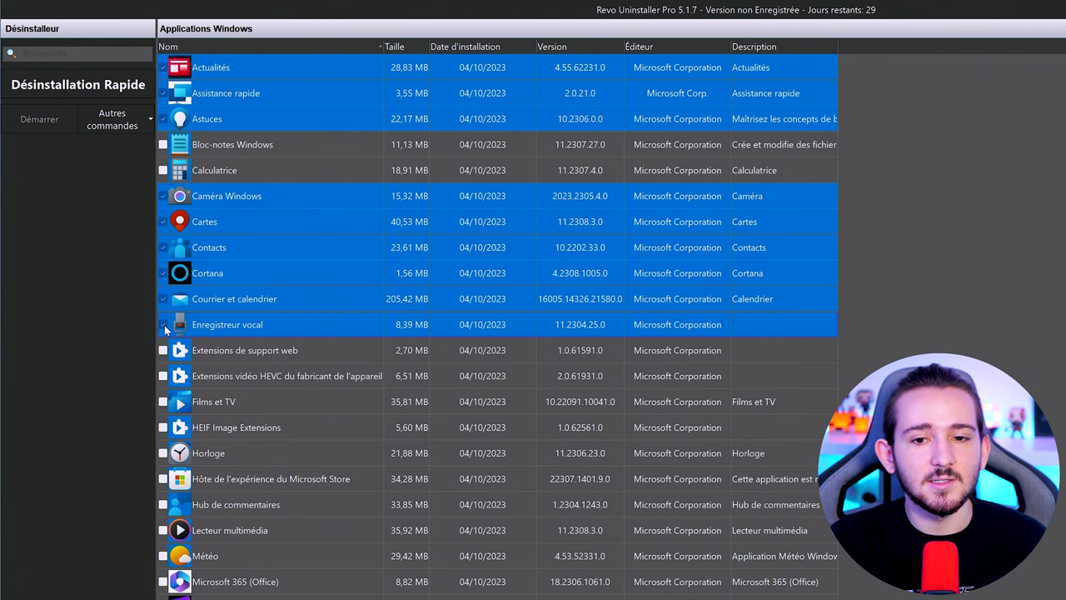
left_click(163, 377)
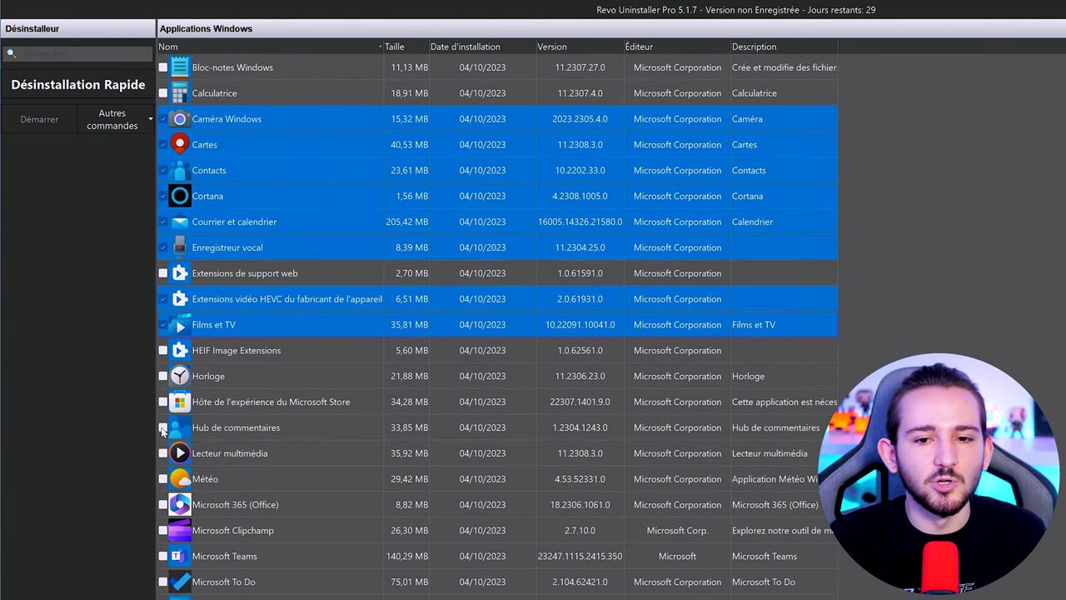
- Add Horloge, Hub de commentaires and Lecteur multimédia to the Windows apps selected for uninstallation
left_click(164, 376)
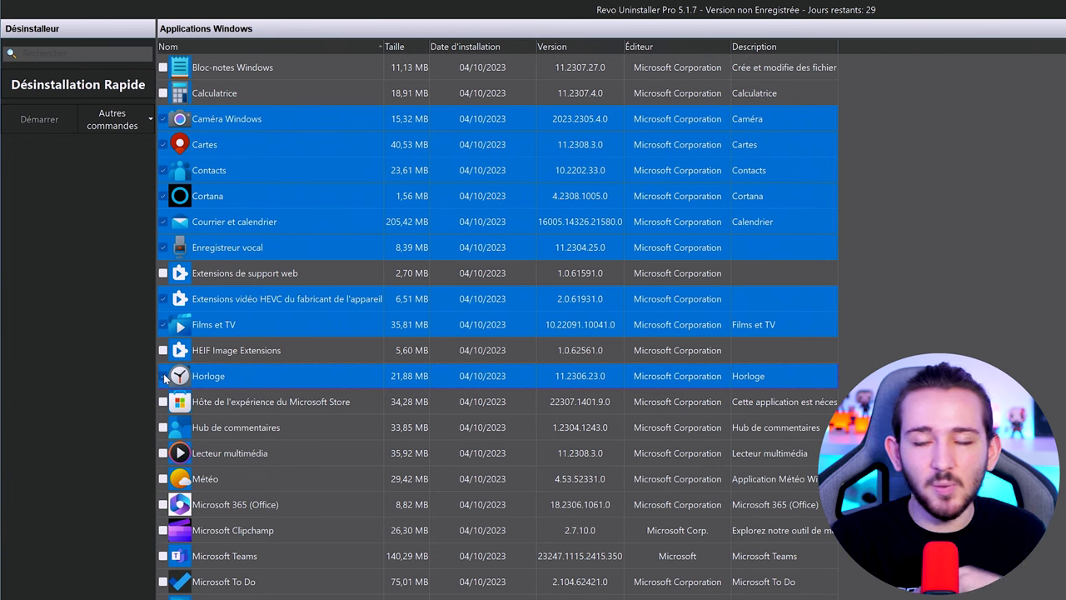
left_click(163, 427)
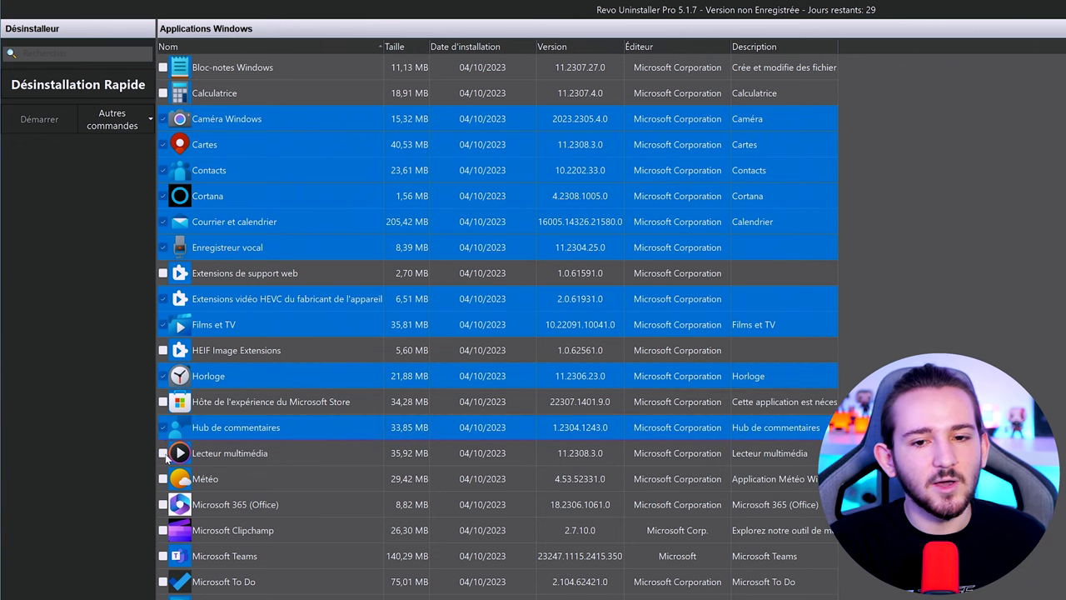
left_click(163, 453)
scroll(164, 453, "down", 1)
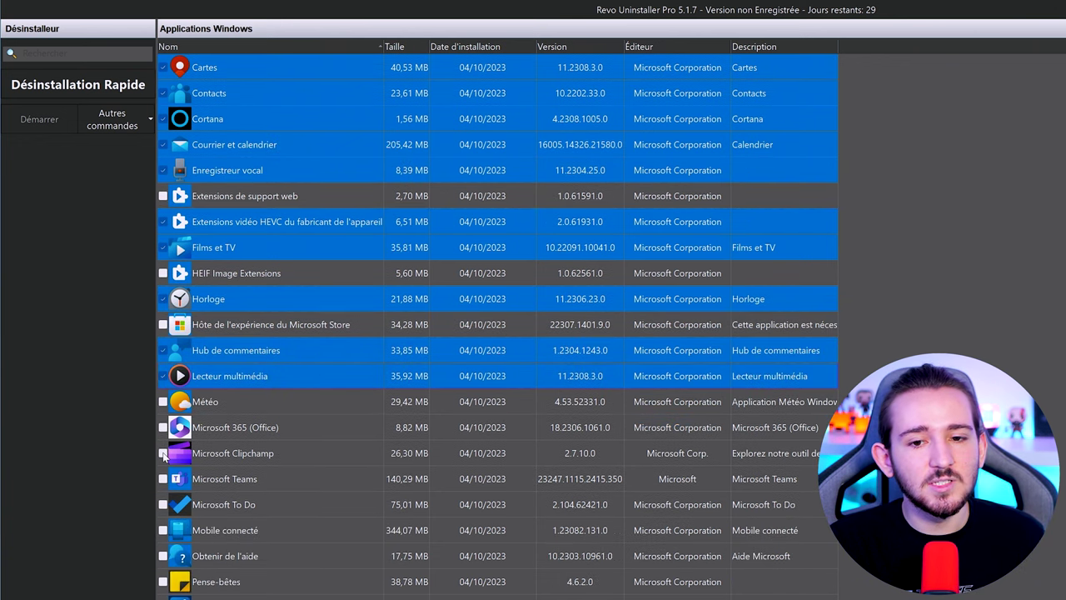
- Add Météo, Microsoft 365 (Office), Microsoft Clipchamp, Microsoft Teams and Microsoft To Do to the uninstall selection
left_click(163, 402)
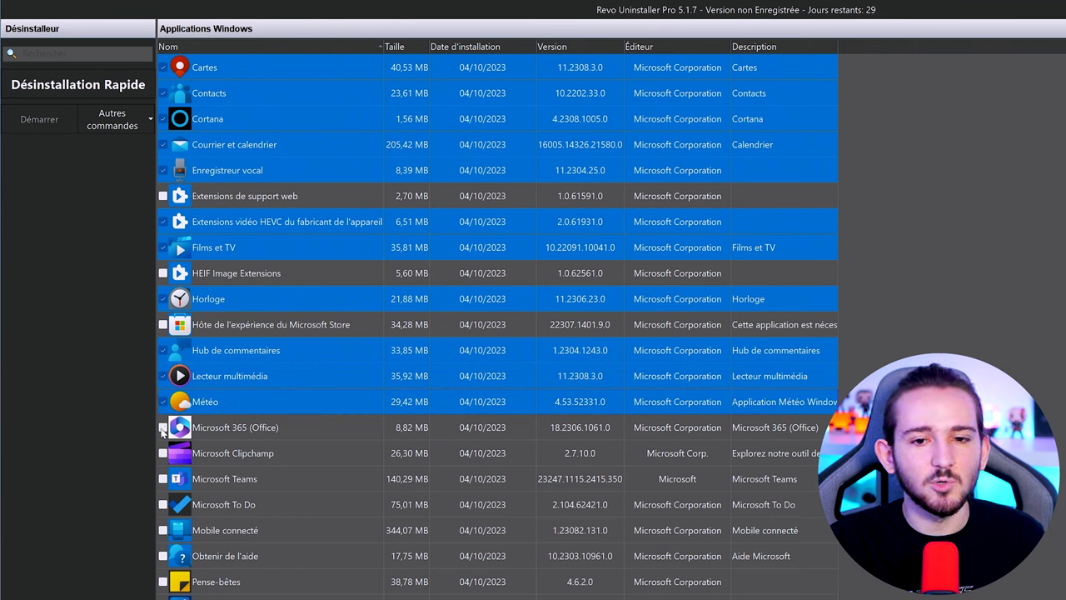
left_click(163, 427)
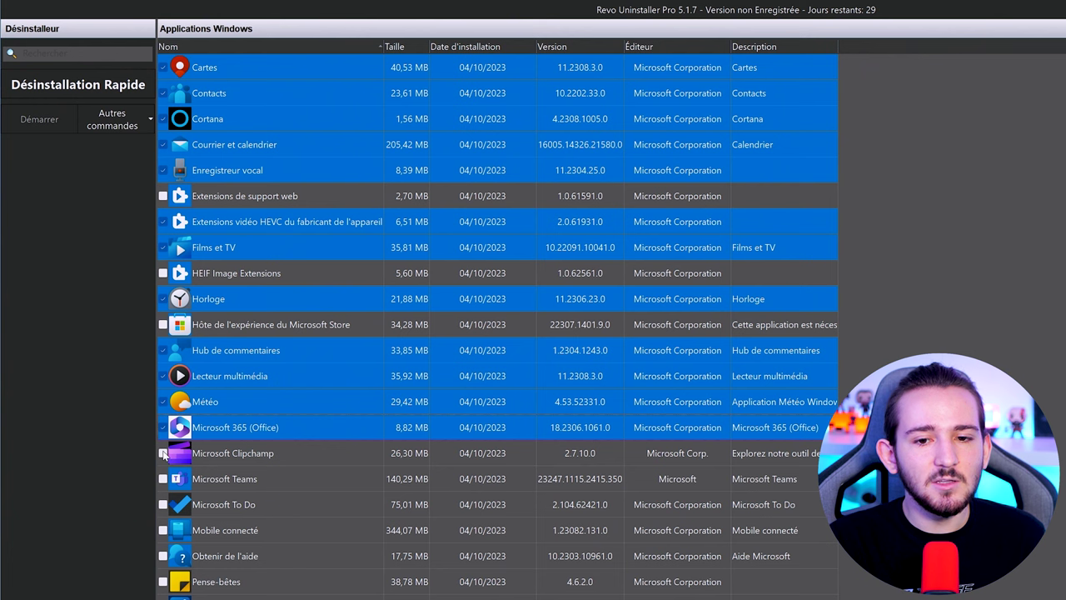
left_click(163, 453)
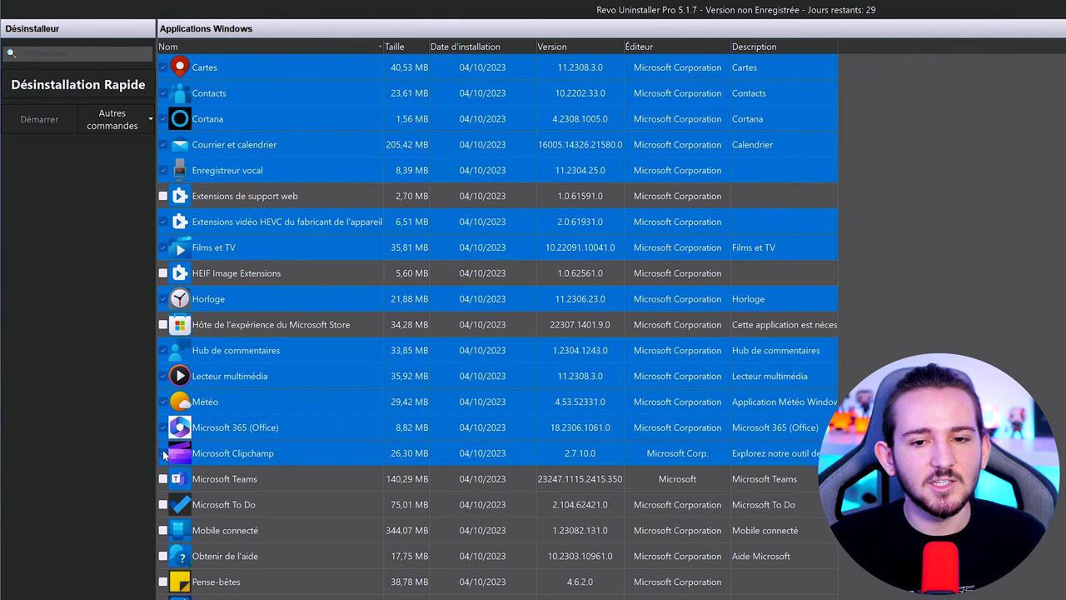
scroll(192, 454, "down", 1)
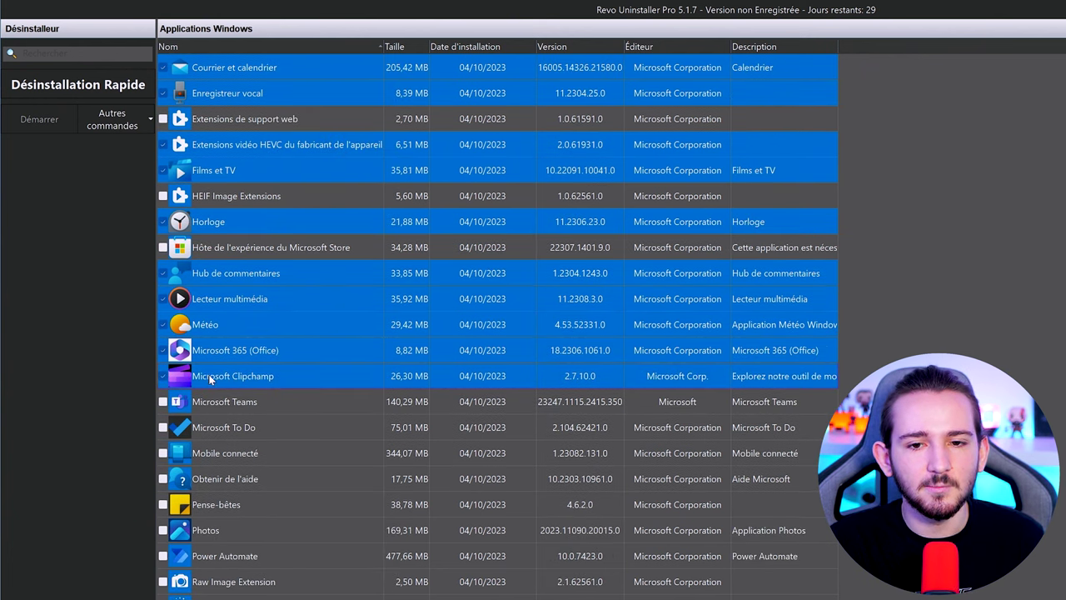
left_click(164, 403)
left_click(163, 428)
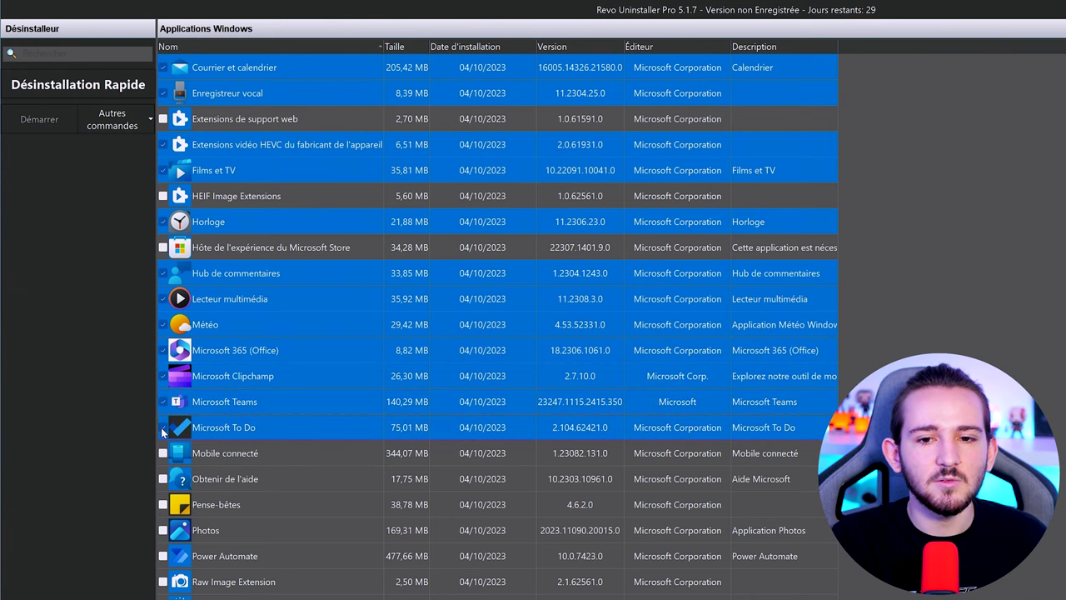
scroll(163, 425, "down", 1)
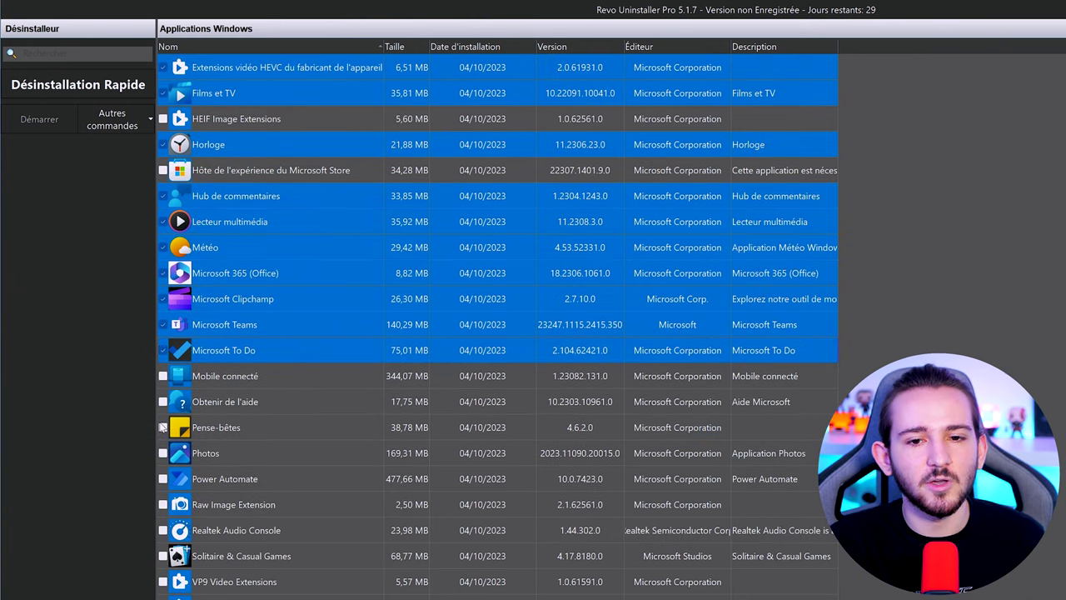
- Add Mobile connecté, Obtenir de l'aide, Pense-bêtes and Power Automate to the uninstall selection, leaving Photos out
left_click(164, 377)
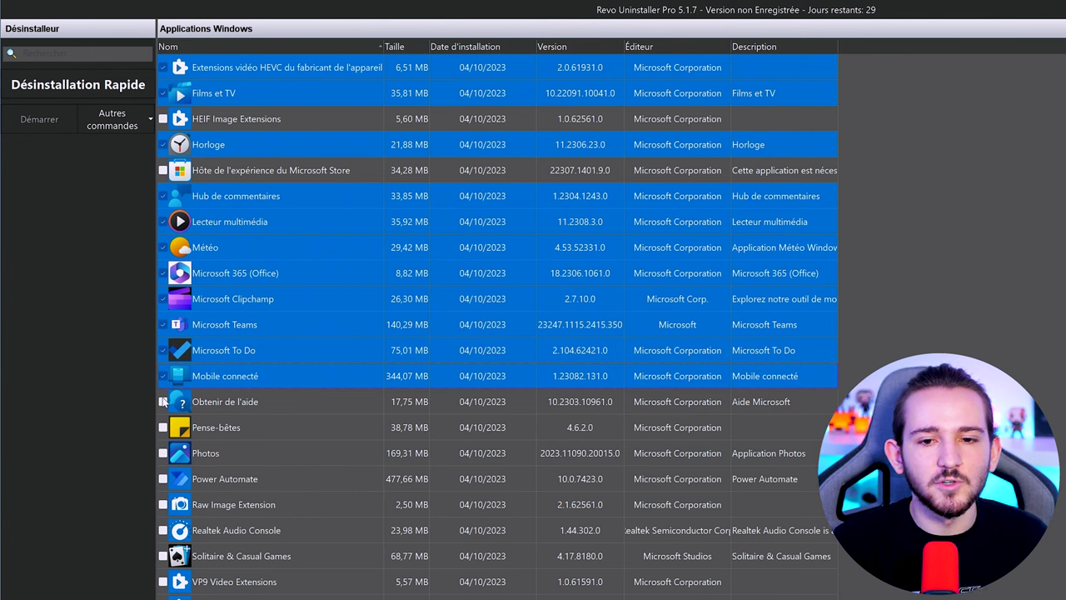
left_click(162, 401)
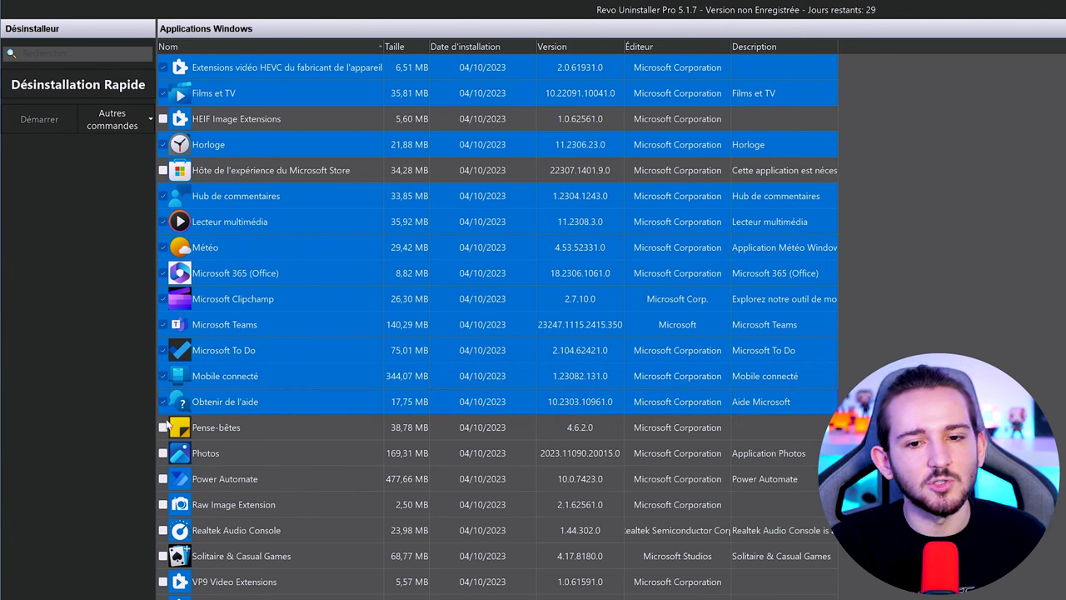
left_click(163, 427)
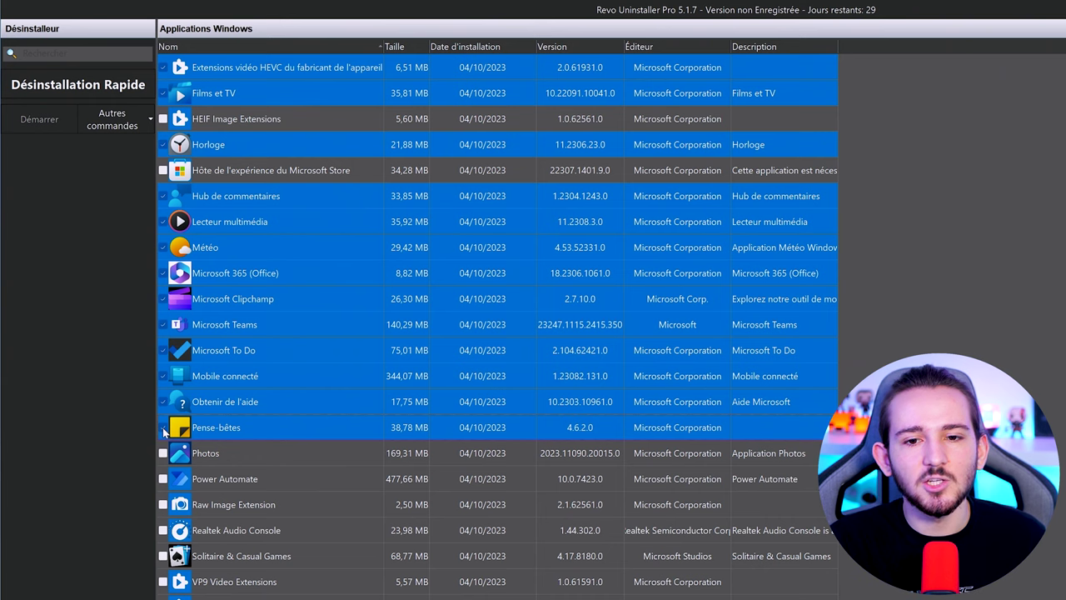
scroll(162, 428, "down", 1)
left_click(163, 427)
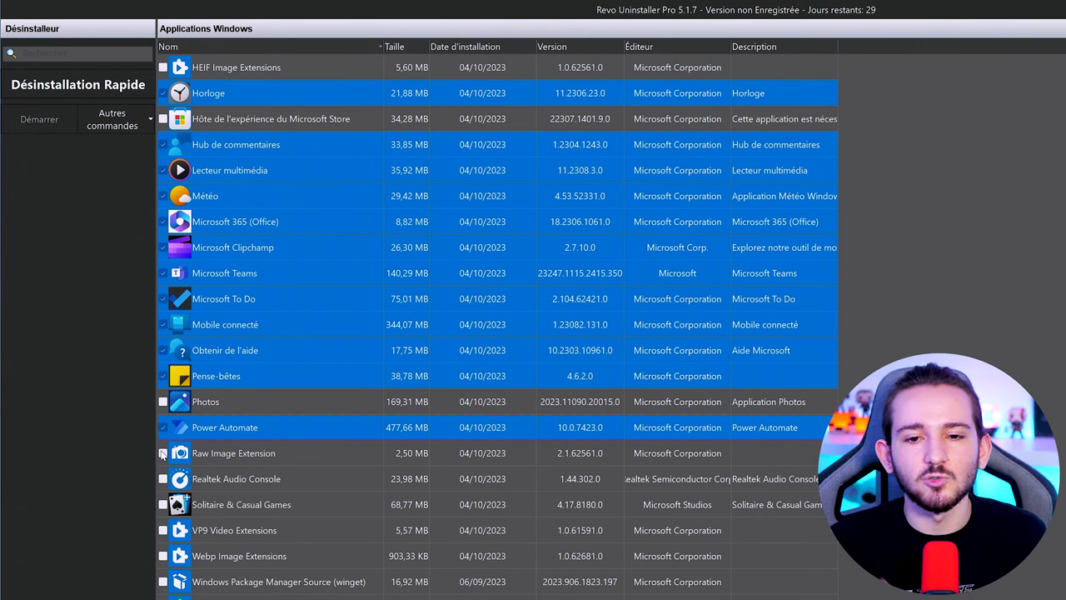
- Add Realtek Audio Console, Solitaire & Casual Games, VP9 Video Extensions, both Xbox Game Bar entries and Xbox Game Speech Window to the uninstall selection
left_click(164, 480)
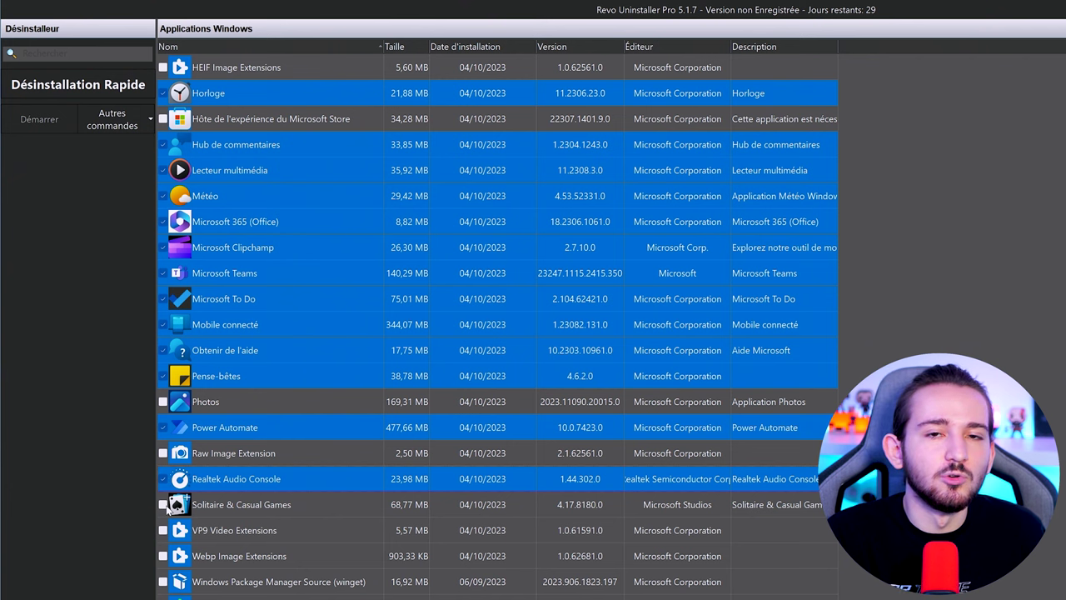
left_click(163, 505)
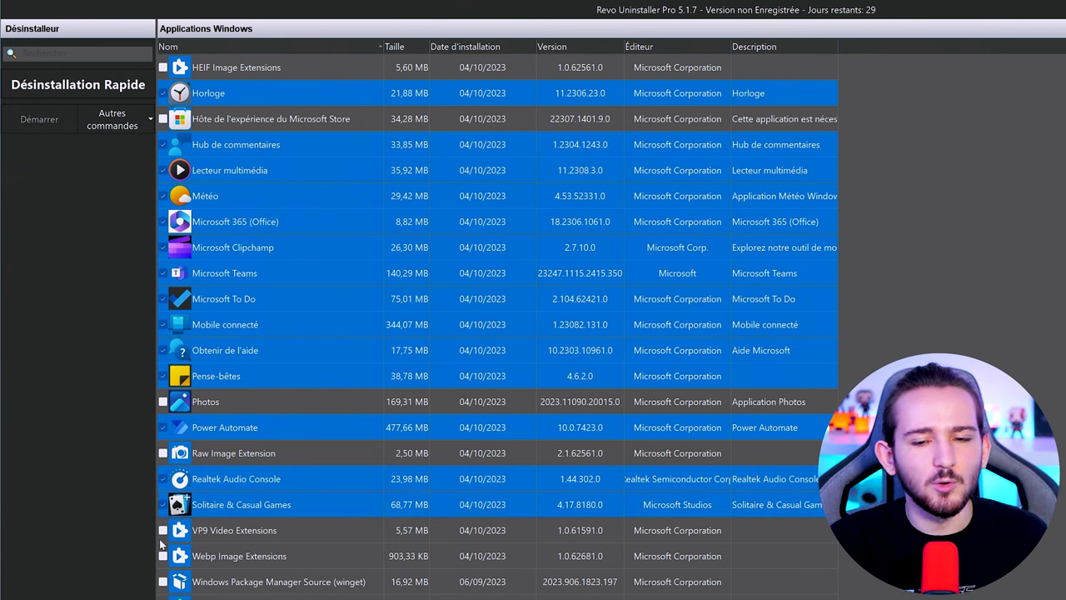
left_click(163, 531)
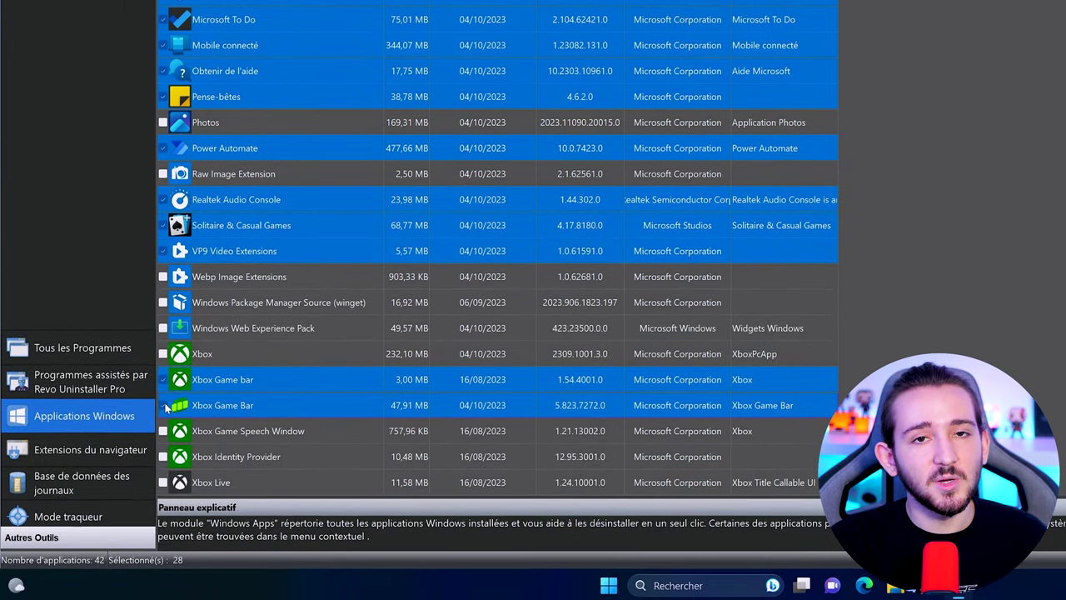
left_click(164, 403)
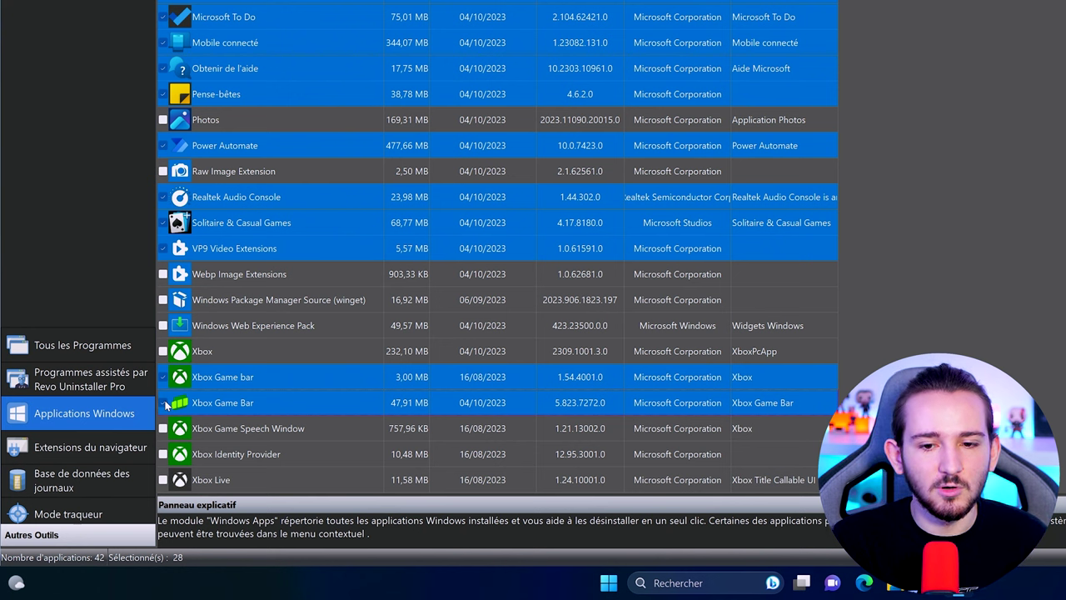
left_click(163, 429)
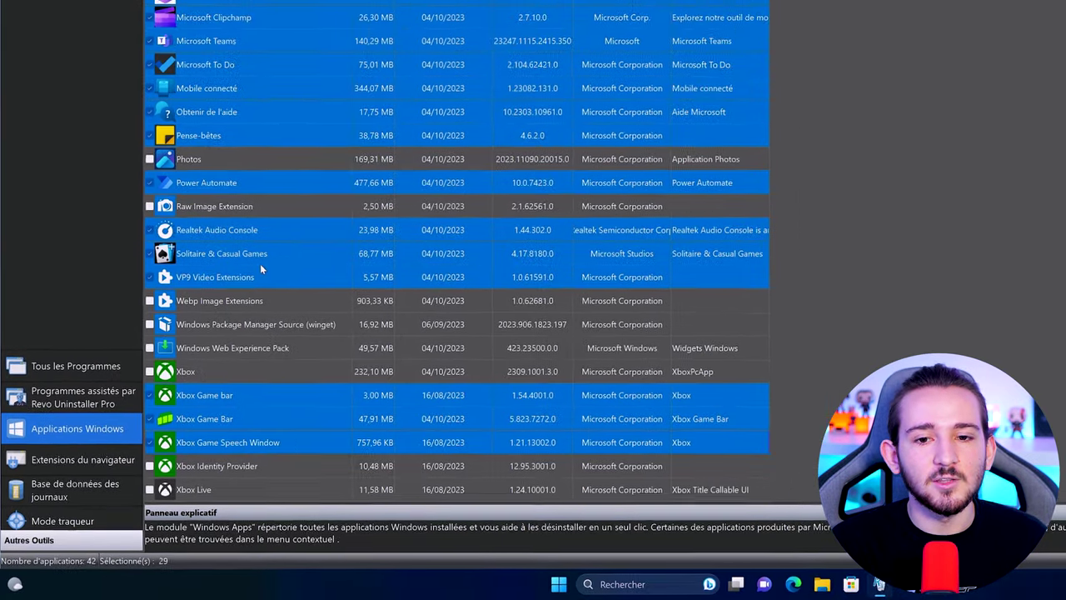
- Quick-uninstall all the selected Windows apps with a system restore point created beforehand, and close the summary
scroll(260, 264, "up", 5)
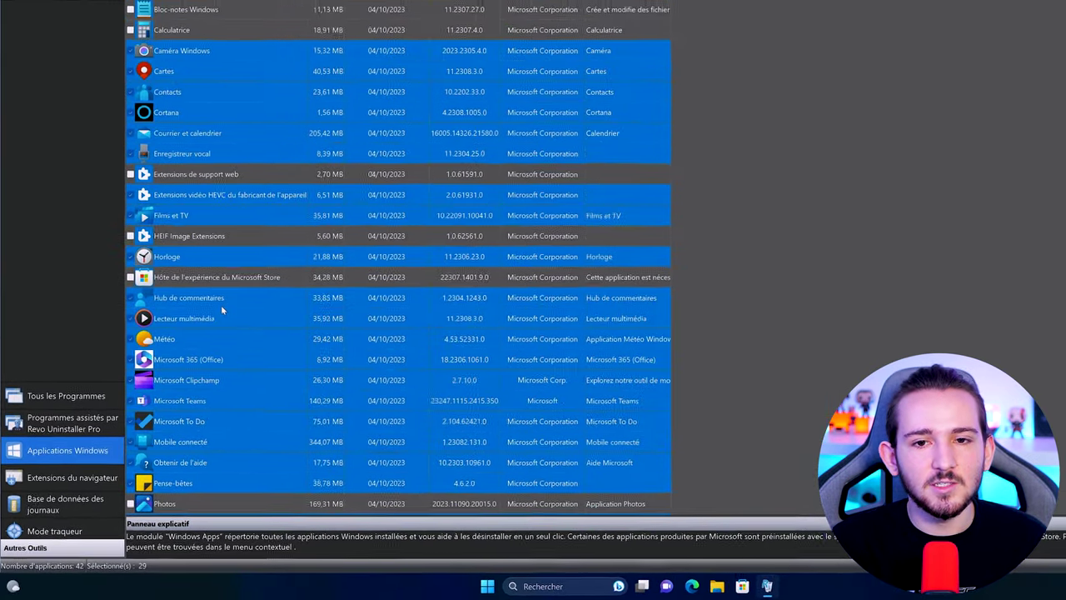
left_click(51, 57)
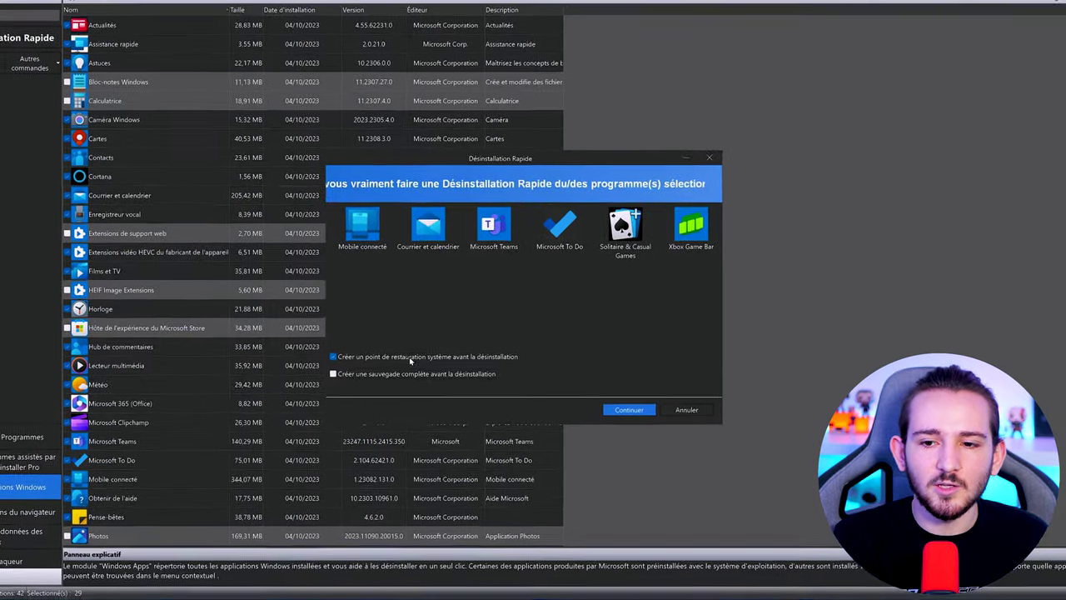
left_click(627, 421)
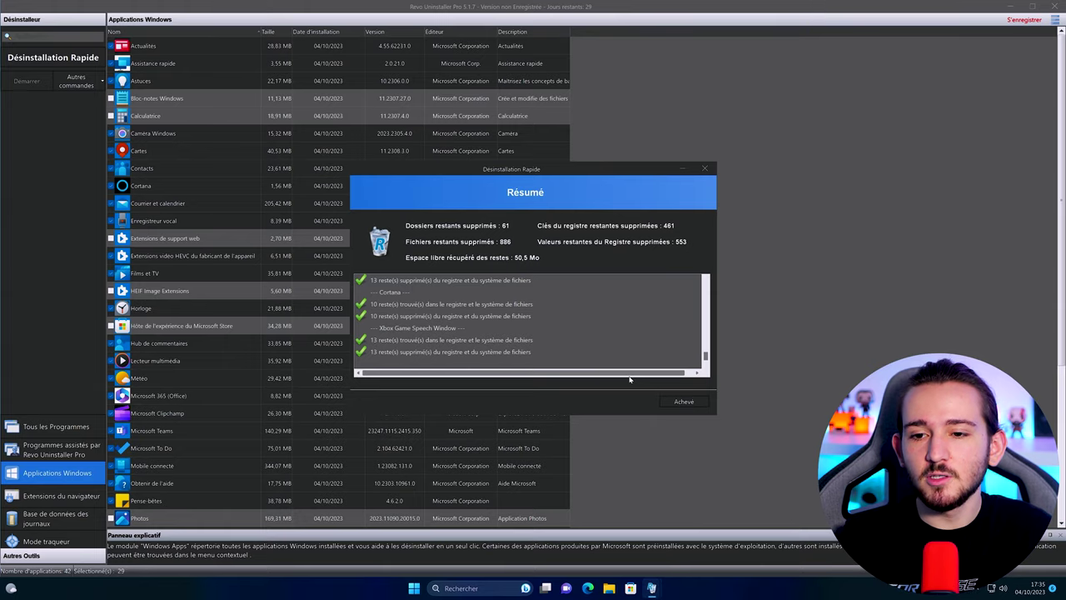
left_click(684, 400)
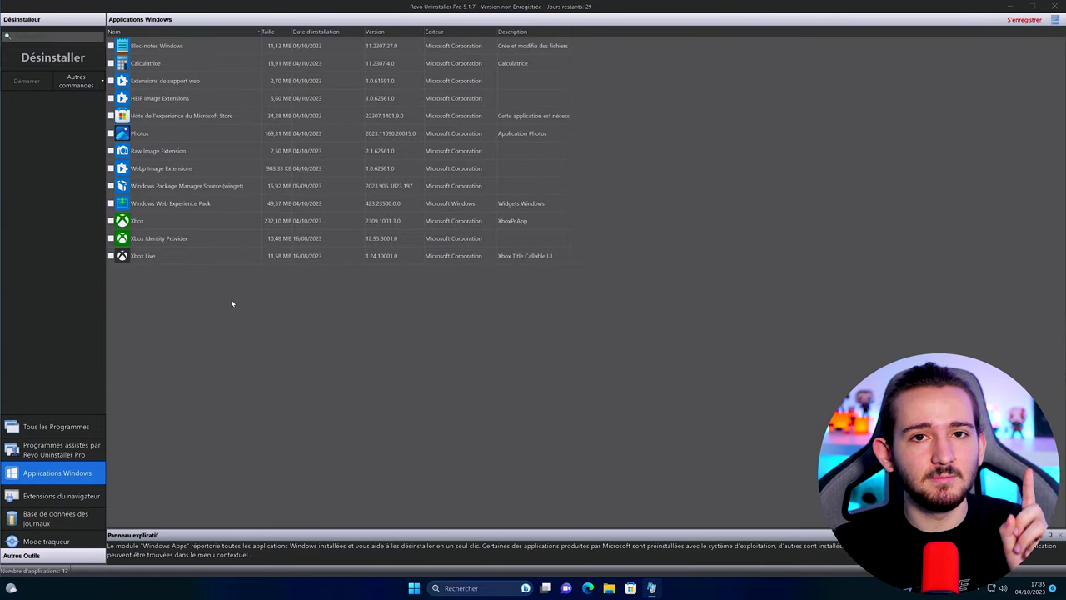
- Uninstall the preinstalled Spotify and Instagram apps from the Windows Start pinned apps
key("super")
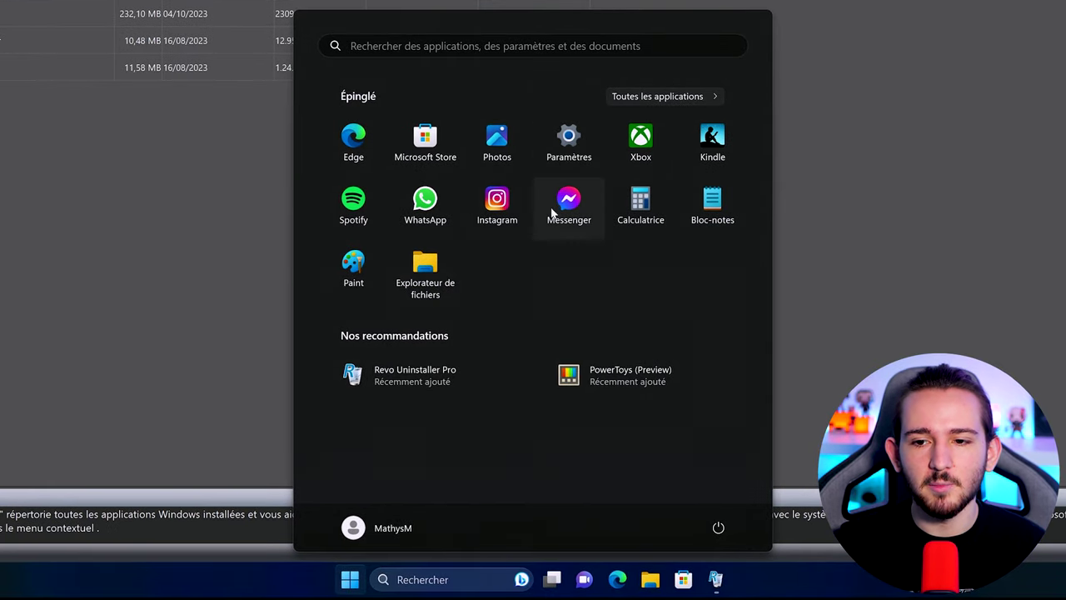
right_click(341, 210)
left_click(386, 274)
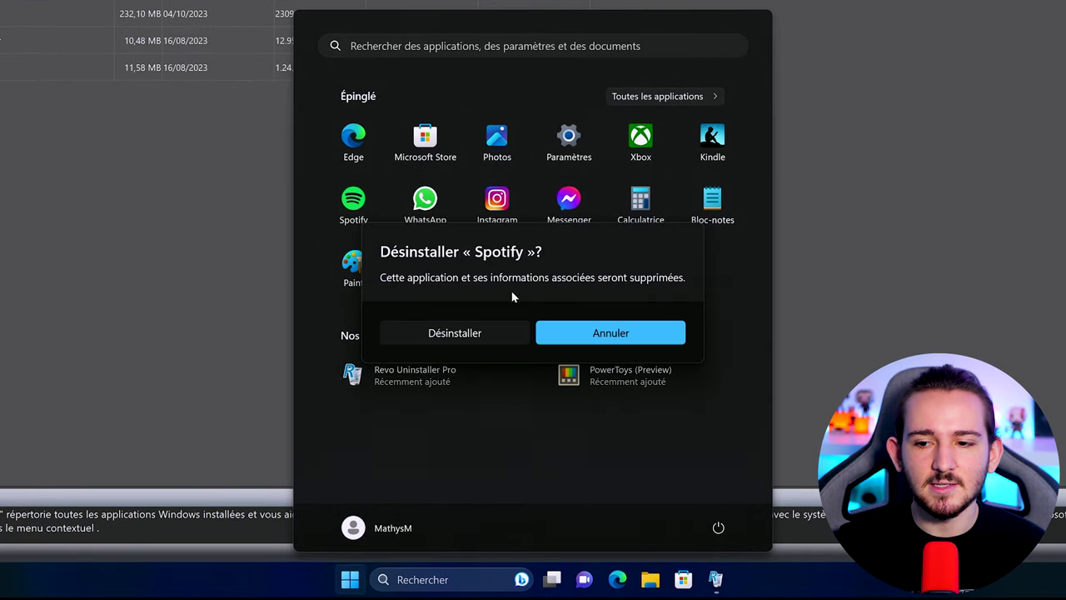
left_click(487, 338)
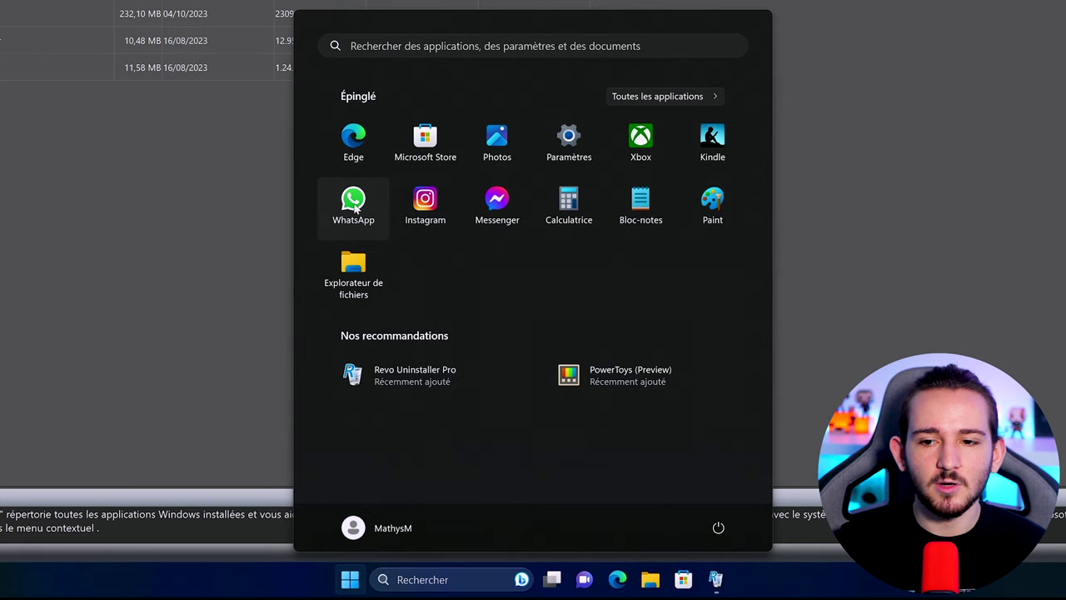
right_click(471, 208)
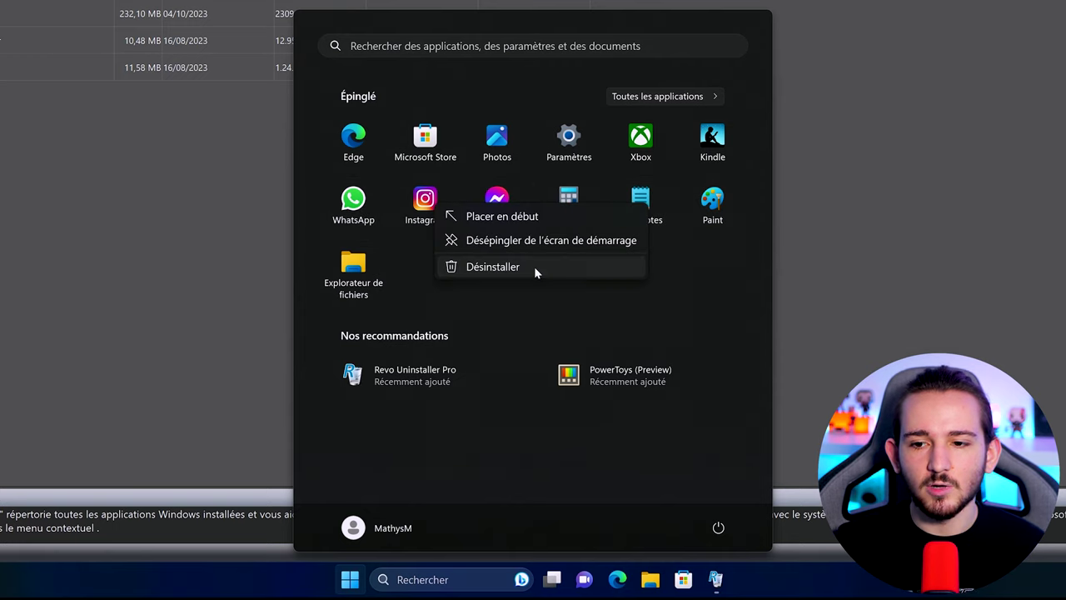
left_click(536, 268)
left_click(454, 332)
- Uninstall WhatsApp and Messenger from the Windows Start pinned apps
right_click(325, 215)
left_click(417, 278)
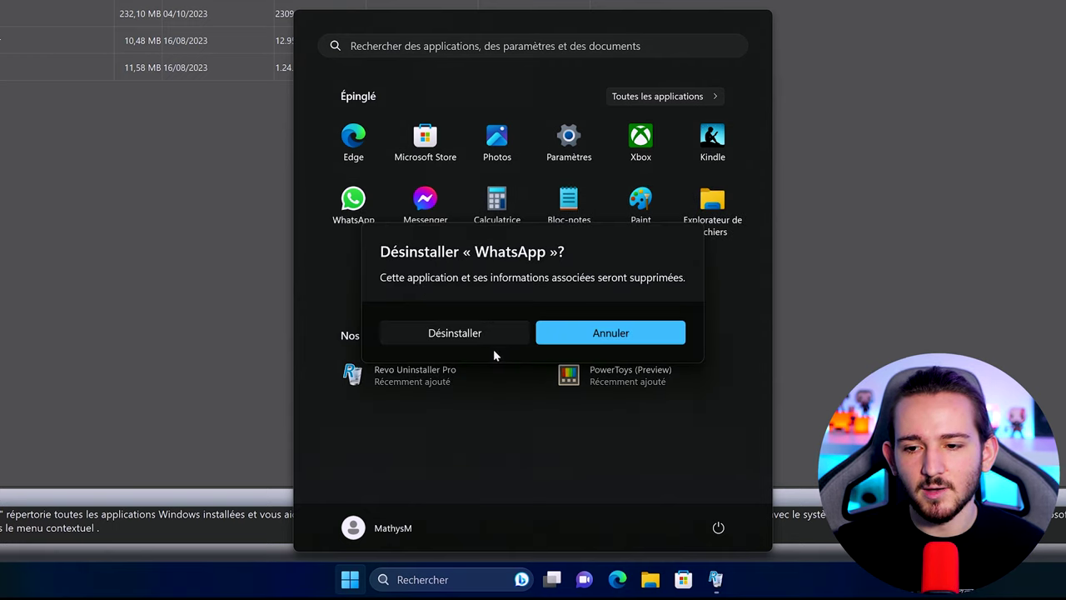
left_click(487, 335)
right_click(366, 210)
left_click(436, 272)
left_click(473, 334)
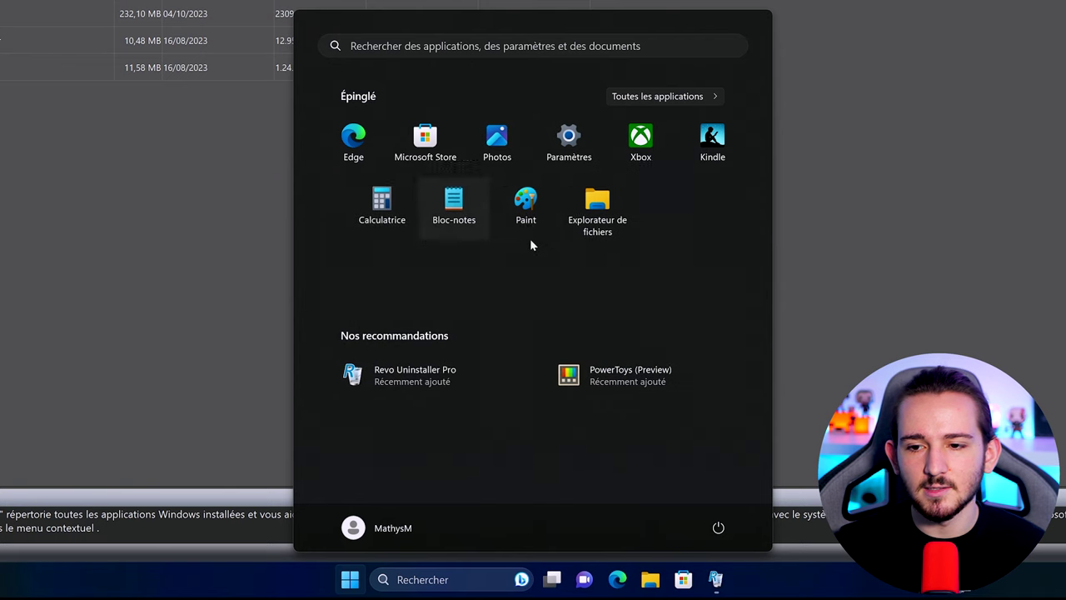
- Unpin Kindle from the Windows Start screen
right_click(718, 142)
right_click(721, 153)
right_click(723, 155)
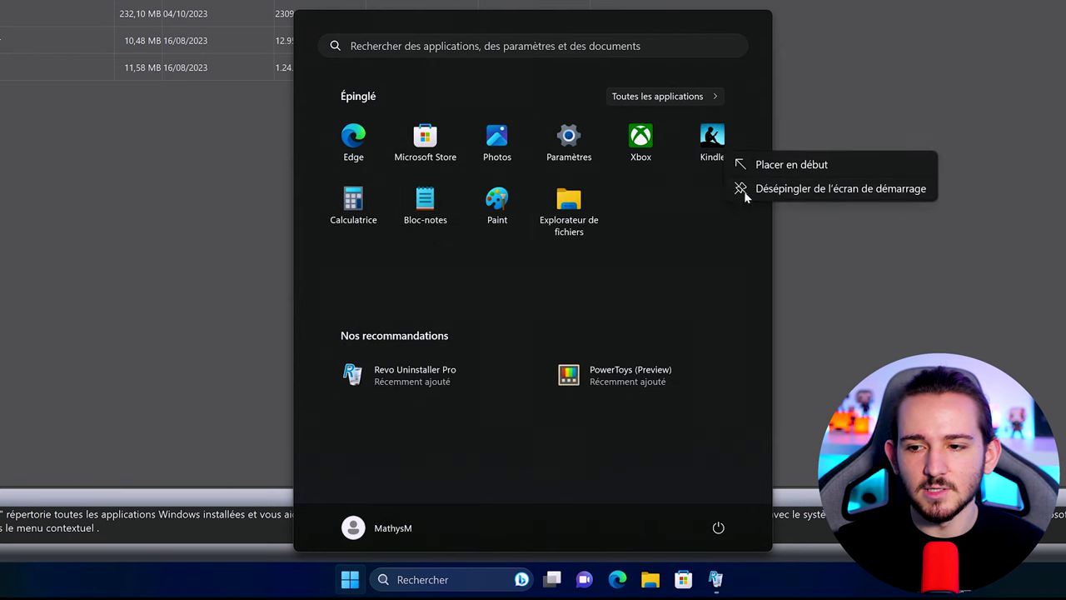
left_click(750, 192)
- Uninstall Paint from the Windows Start pinned apps
right_click(490, 207)
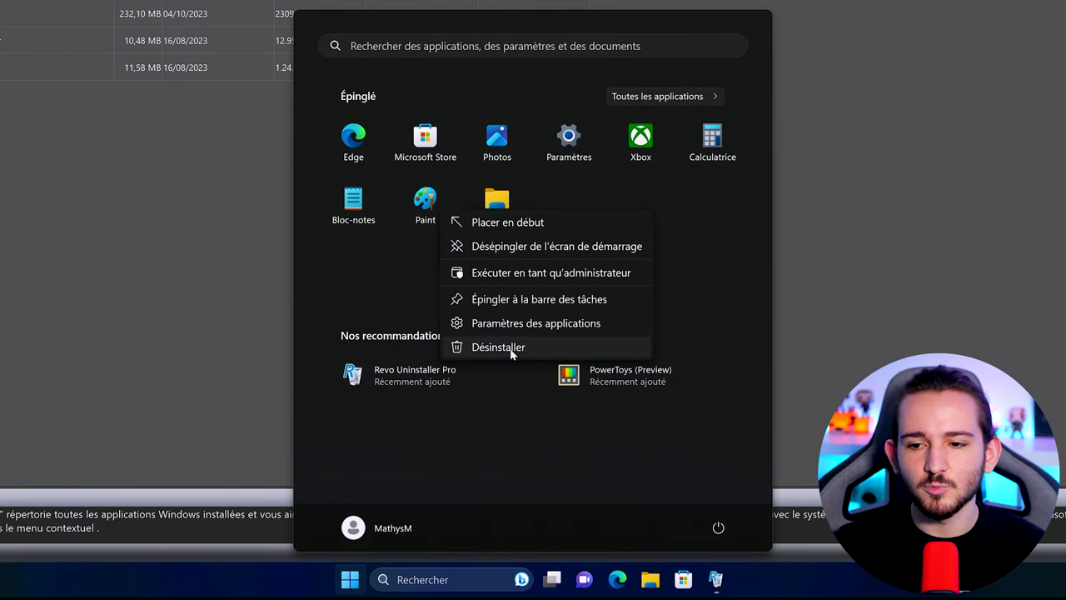
left_click(512, 348)
left_click(490, 332)
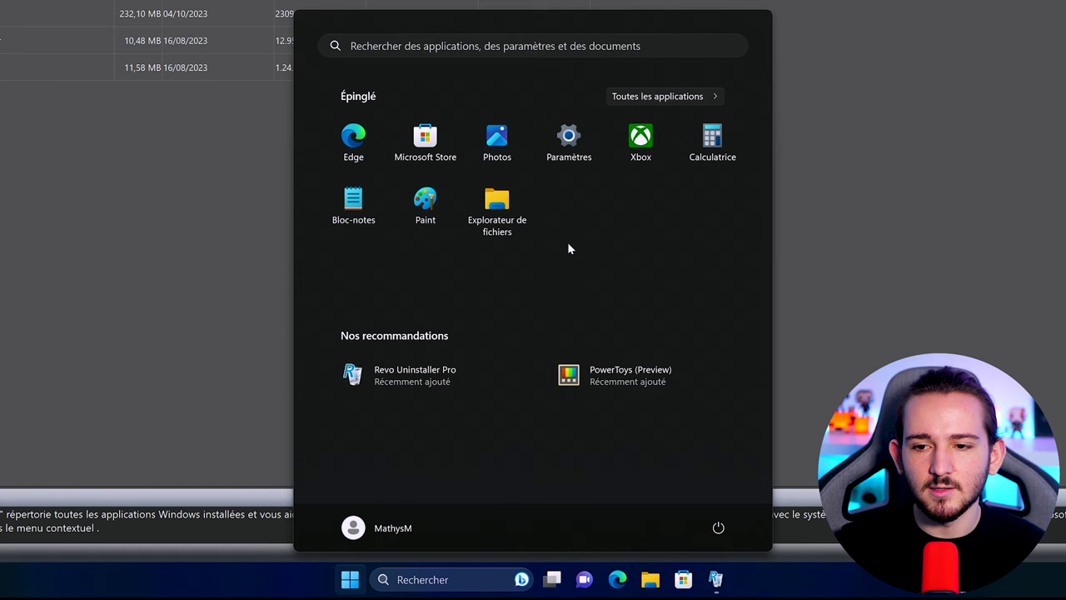
- Review the full list of installed applications in Start, including the contents of the Revo Uninstaller Pro folder
left_click(673, 95)
scroll(550, 225, "down", 5)
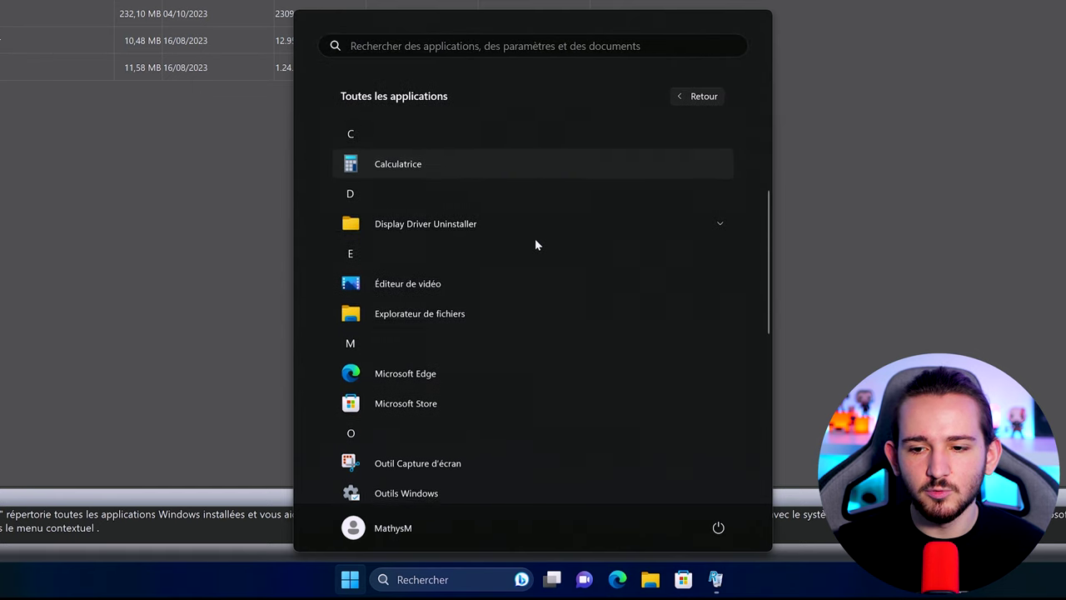
scroll(500, 275, "down", 2)
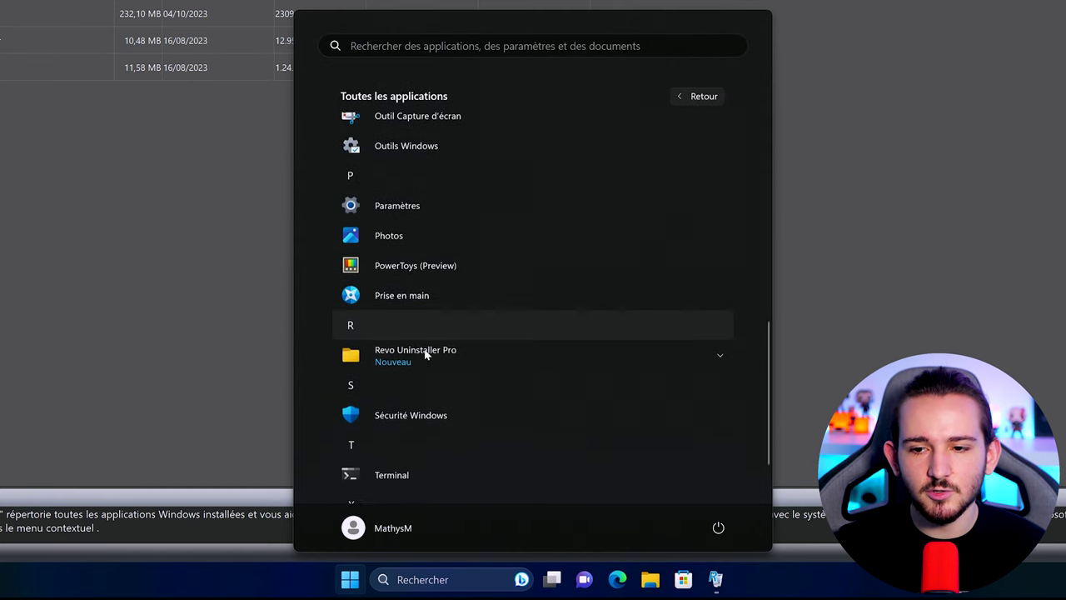
scroll(451, 325, "up", 4)
scroll(450, 288, "down", 3)
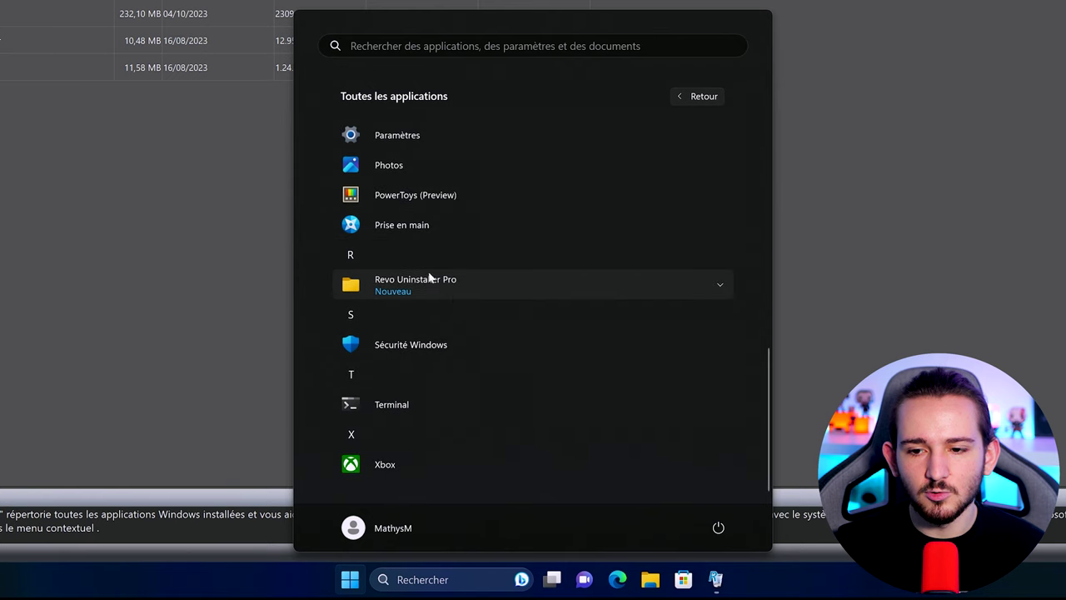
left_click(425, 288)
scroll(475, 266, "down", 2)
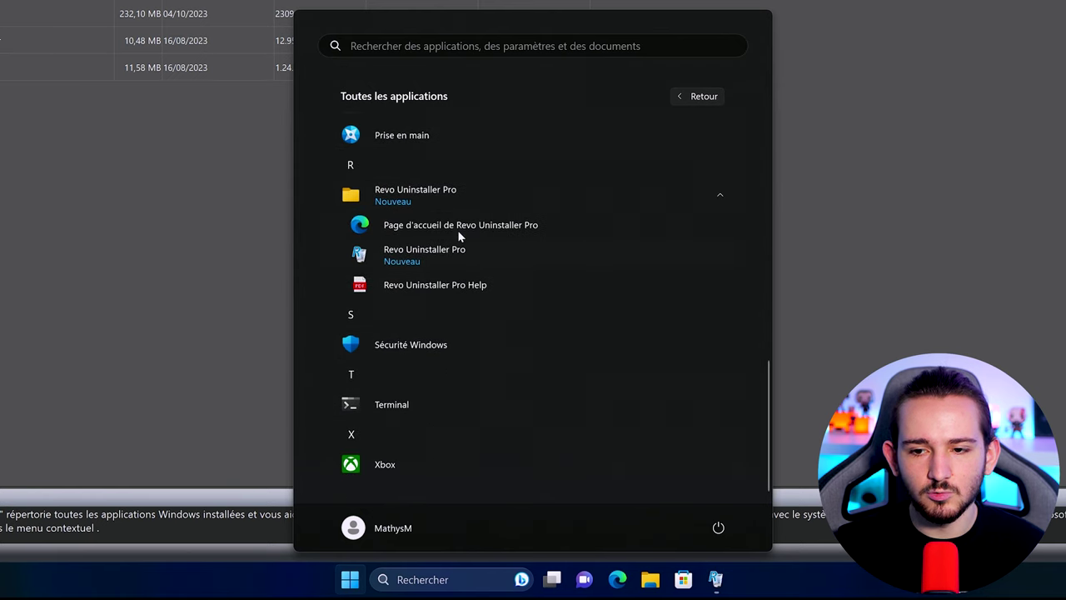
scroll(487, 219, "up", 8)
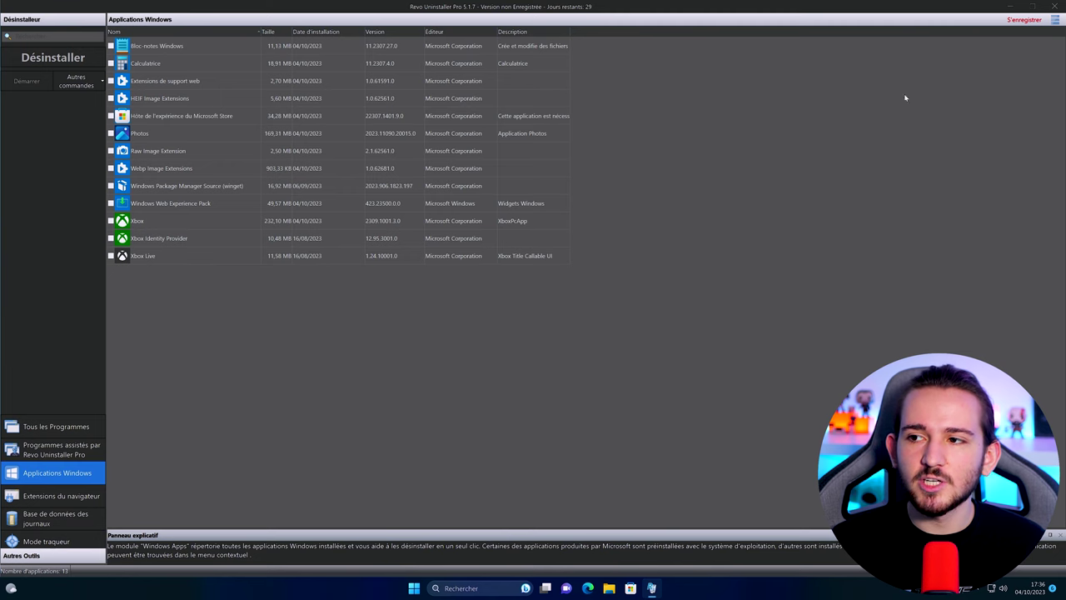
- Close Revo Uninstaller Pro and switch to the Windows Paramètres app
left_click(1057, 6)
left_click(424, 588)
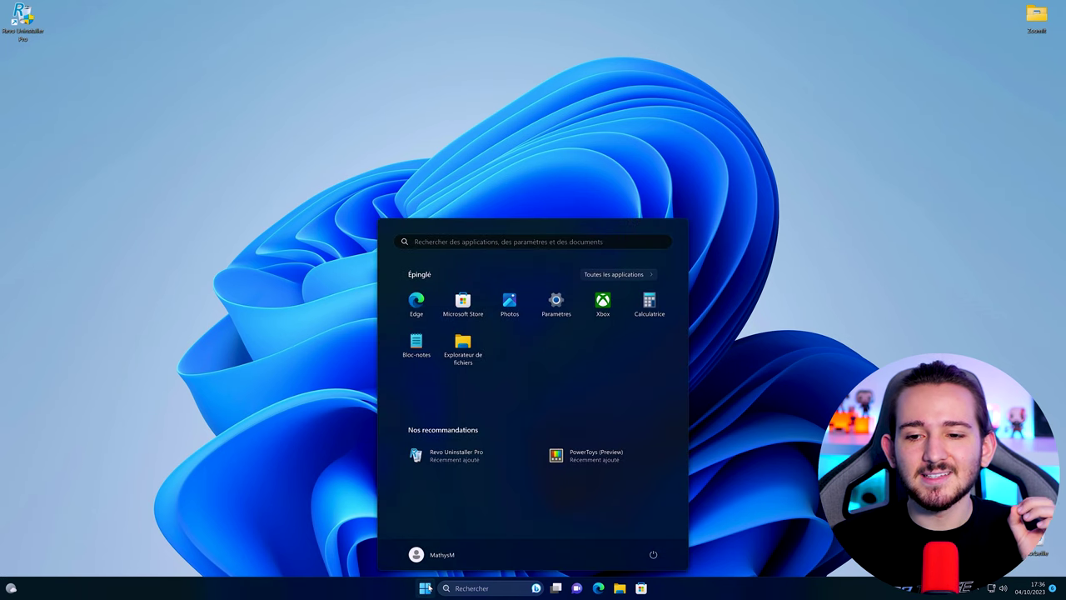
left_click(556, 303)
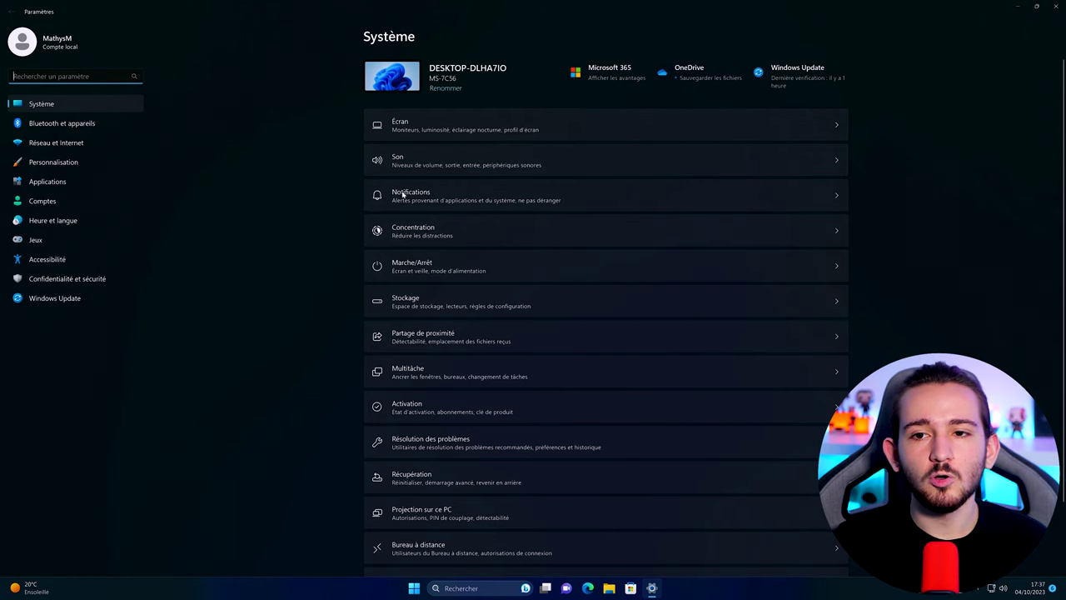
key("super")
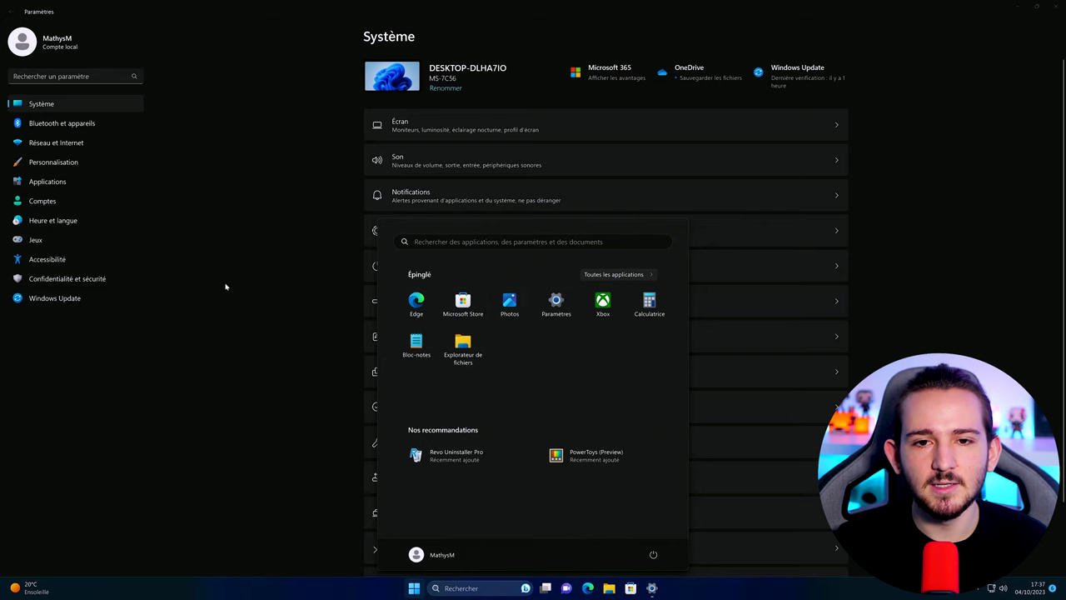
left_click(93, 166)
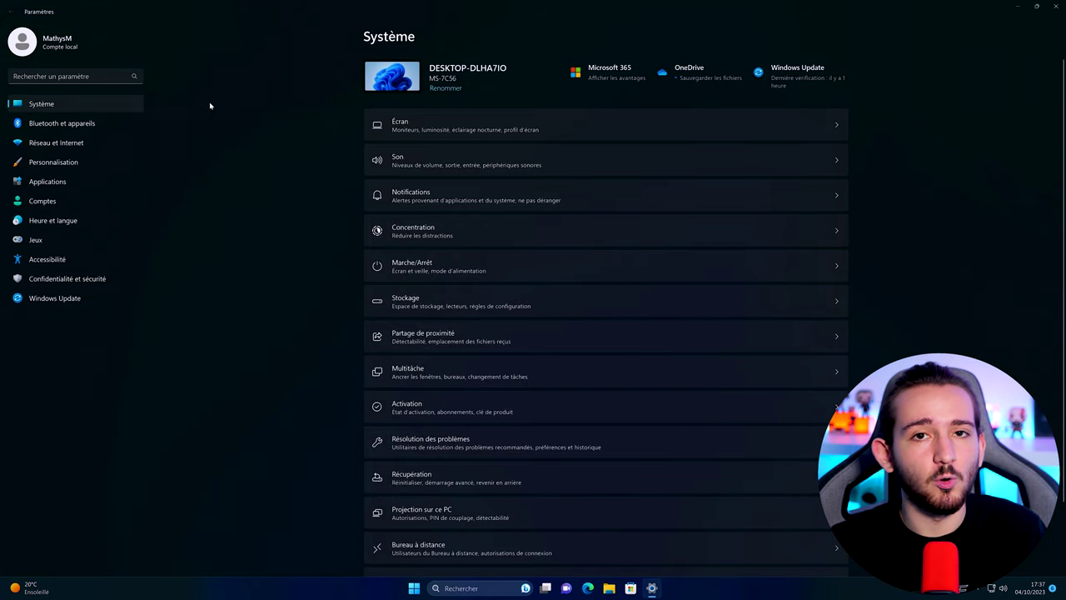
- Check the available screen resolutions in the Écran settings and open the advanced display settings
left_click(640, 126)
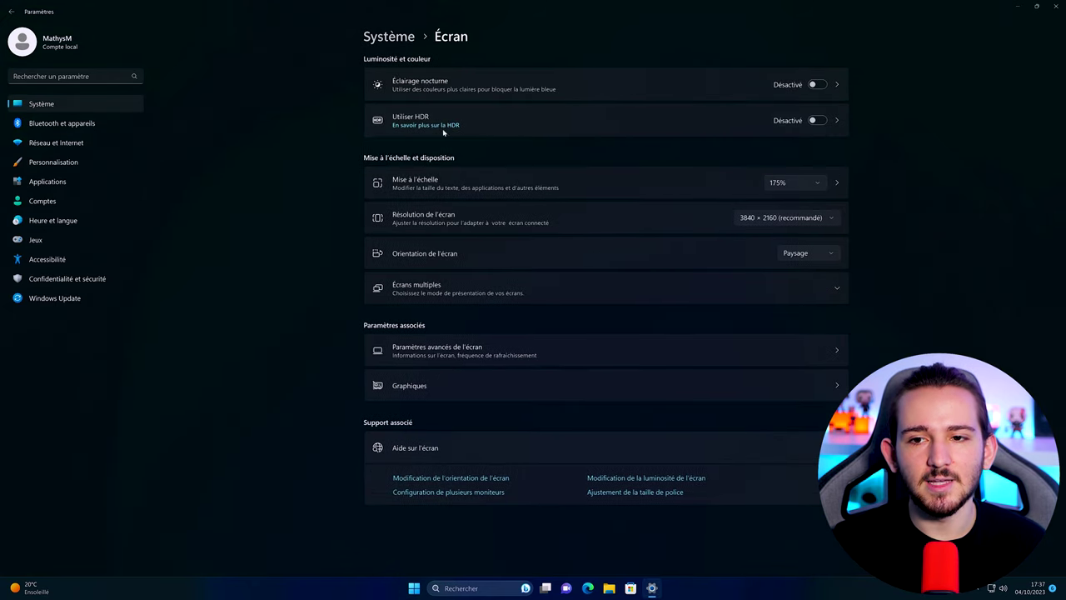
left_click(770, 217)
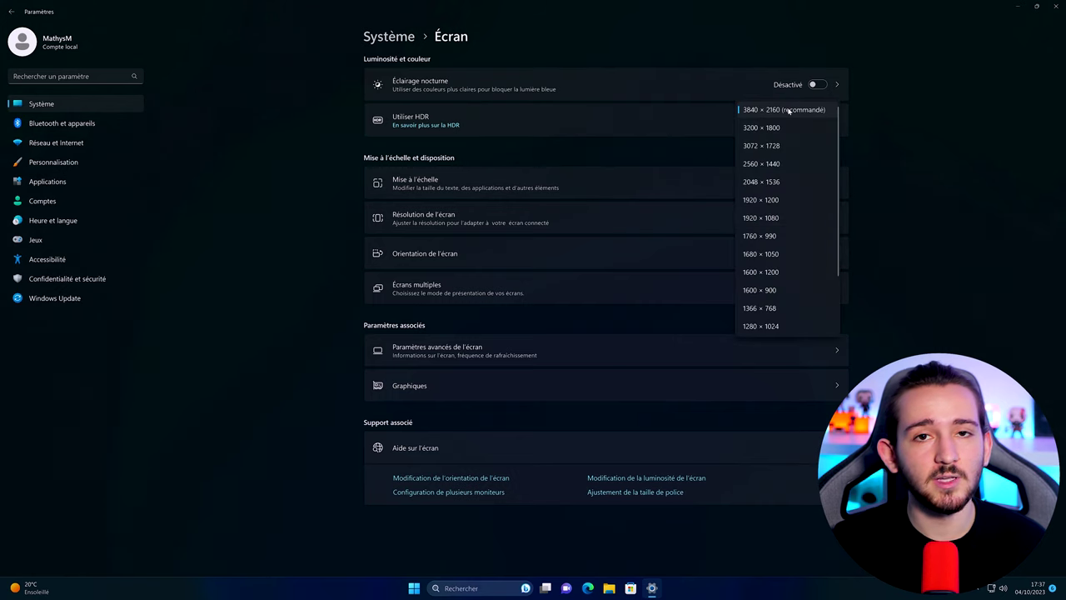
left_click(927, 155)
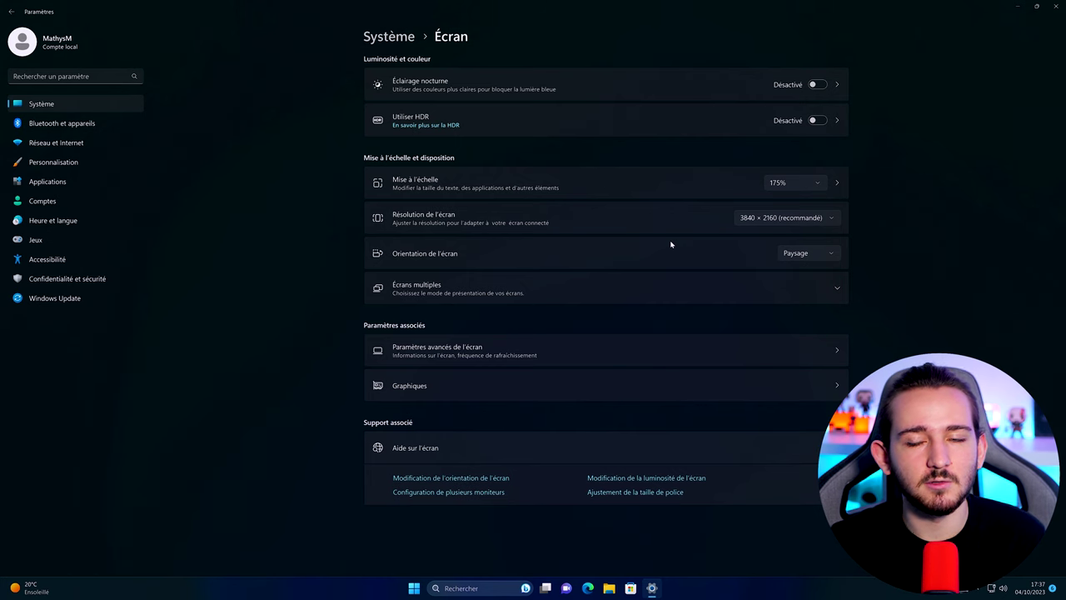
left_click(437, 349)
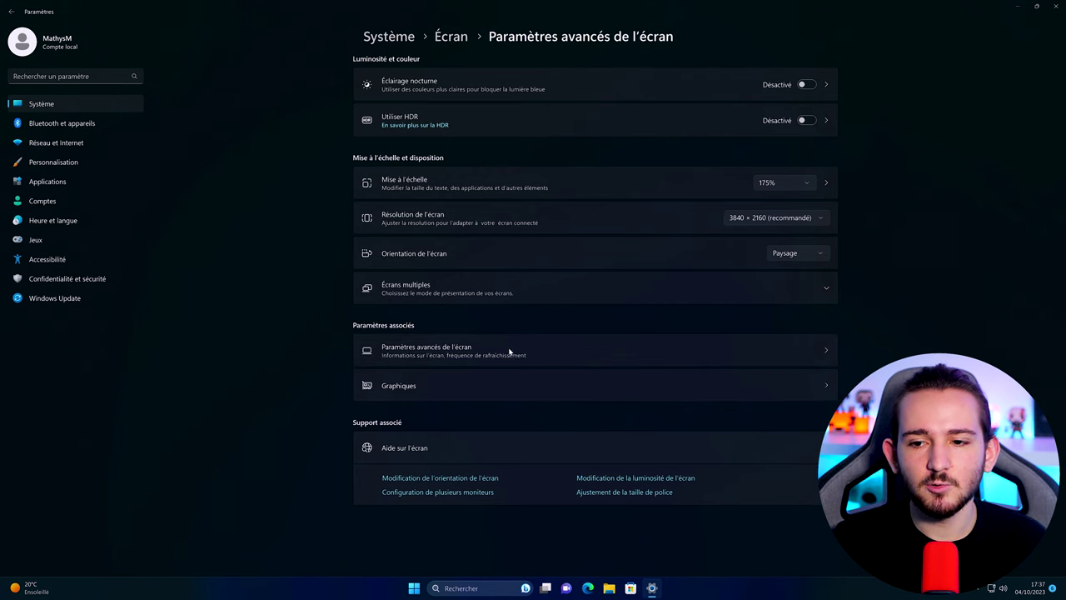
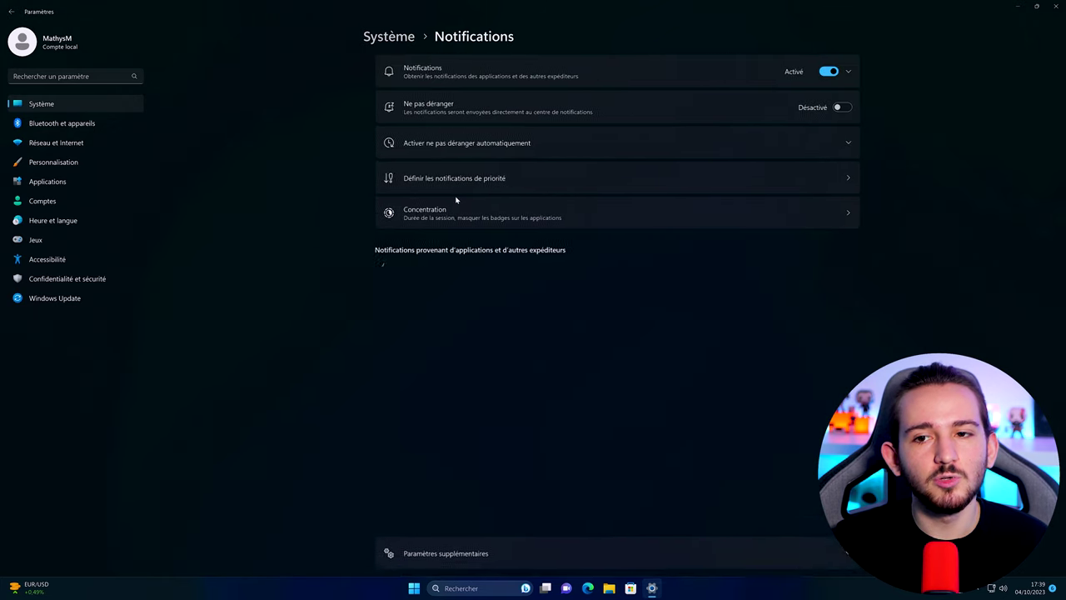
- Turn off notifications from all applications and other senders in the Notifications settings
scroll(540, 333, "down", 2)
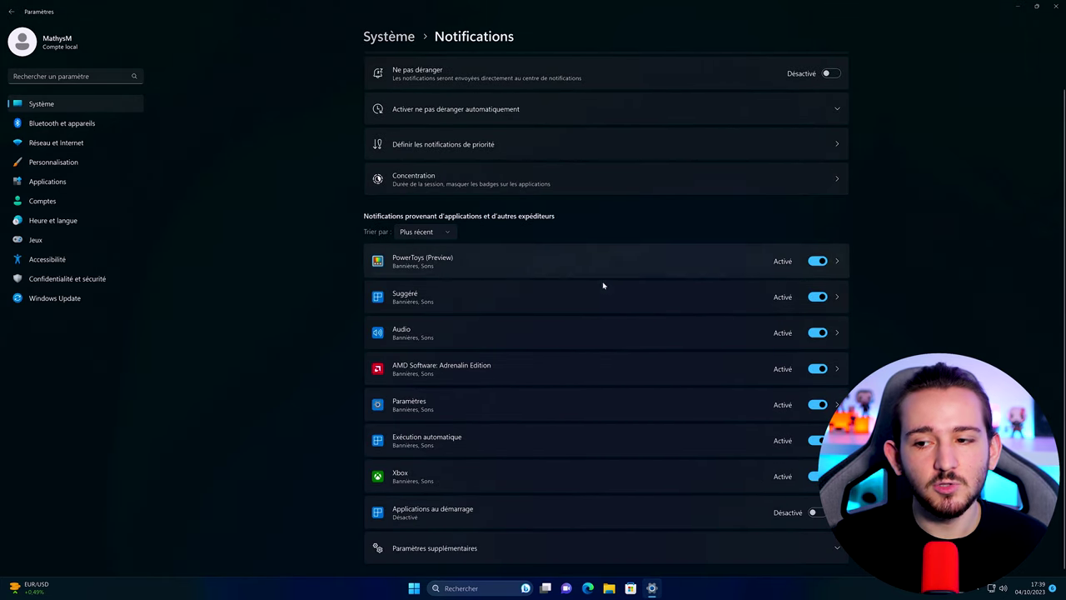
scroll(588, 509, "up", 1)
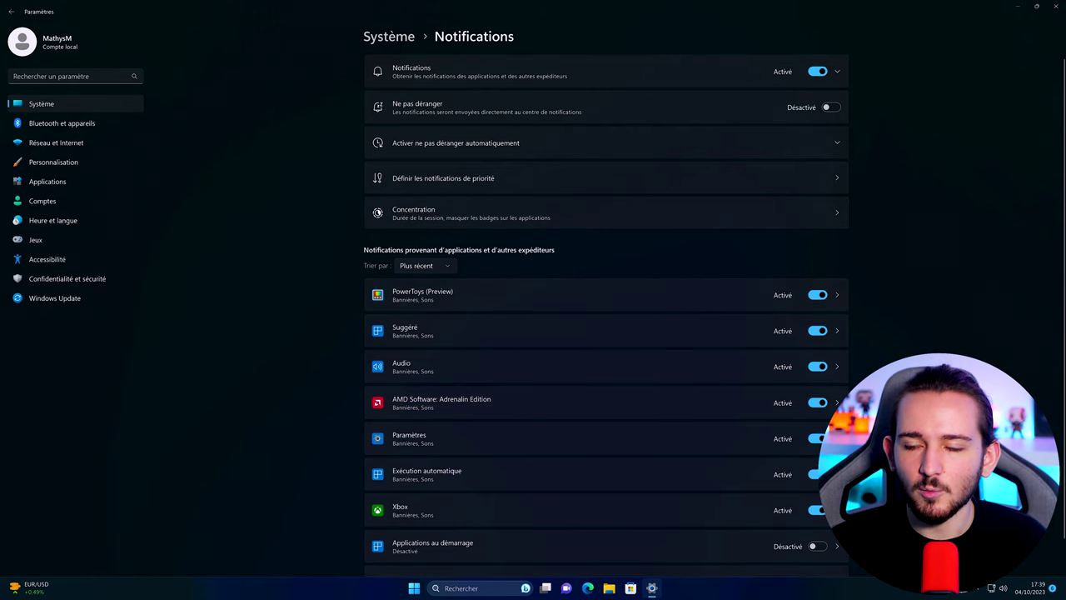
left_click(771, 73)
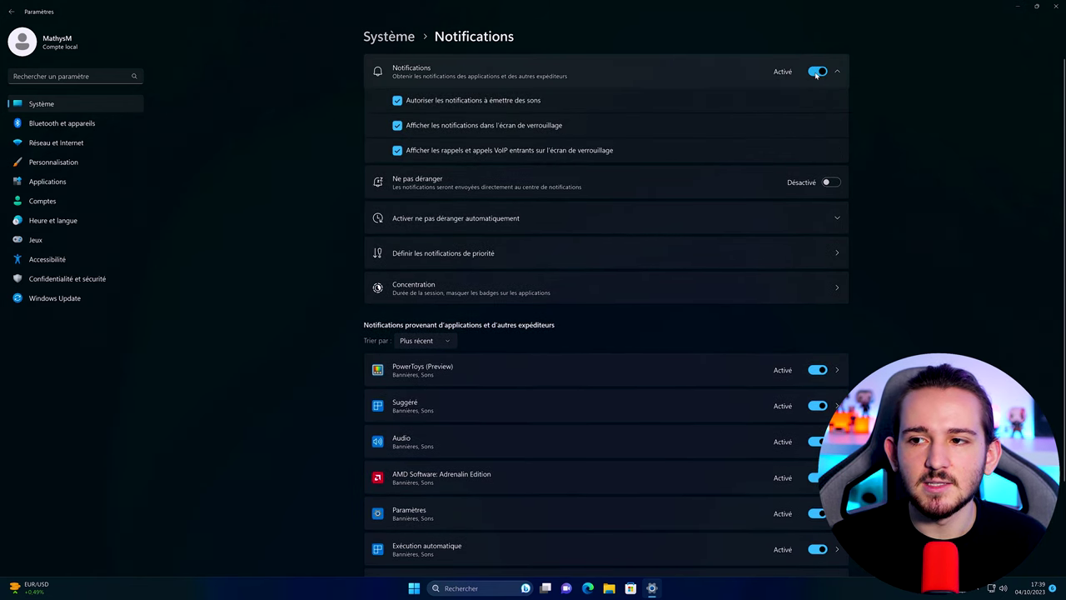
left_click(817, 72)
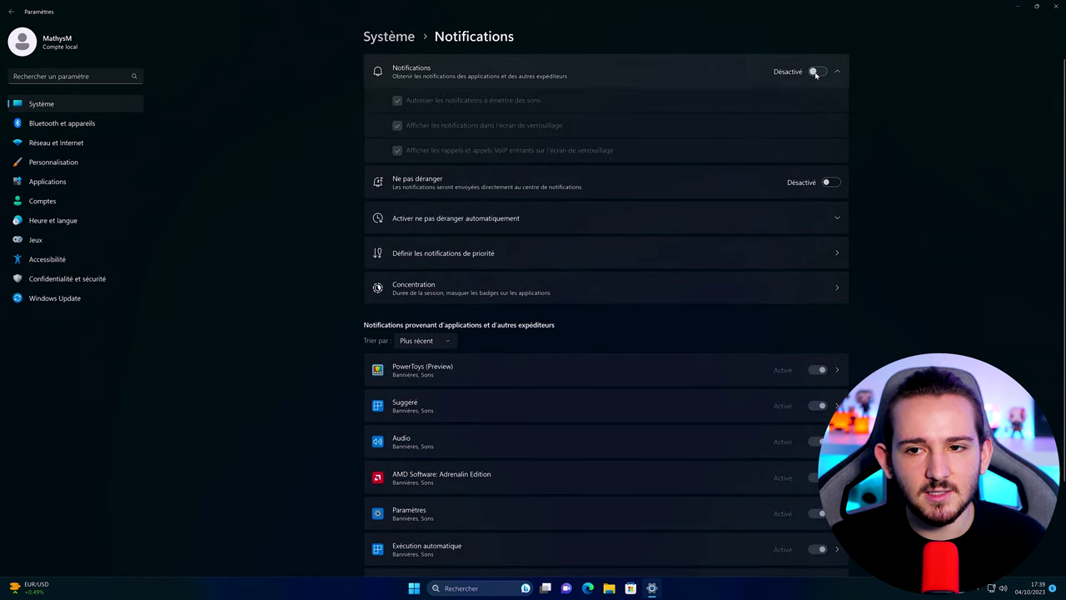
left_click(741, 77)
- Disable automatic do-not-disturb for screen duplication, gaming, full-screen applications and the first hour after a Windows feature update
left_click(518, 143)
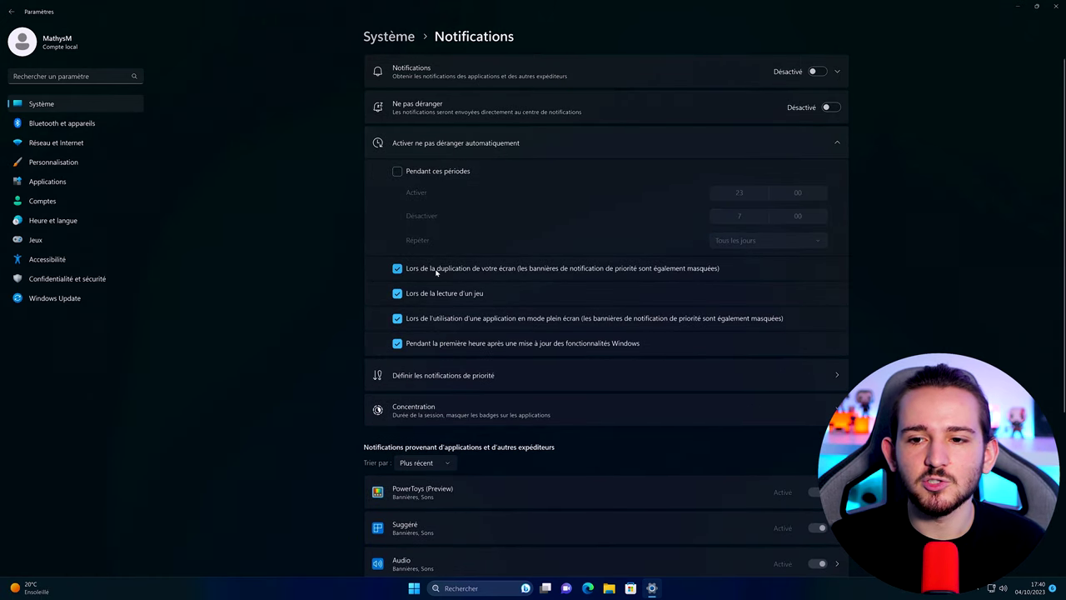
left_click(446, 320)
left_click(446, 341)
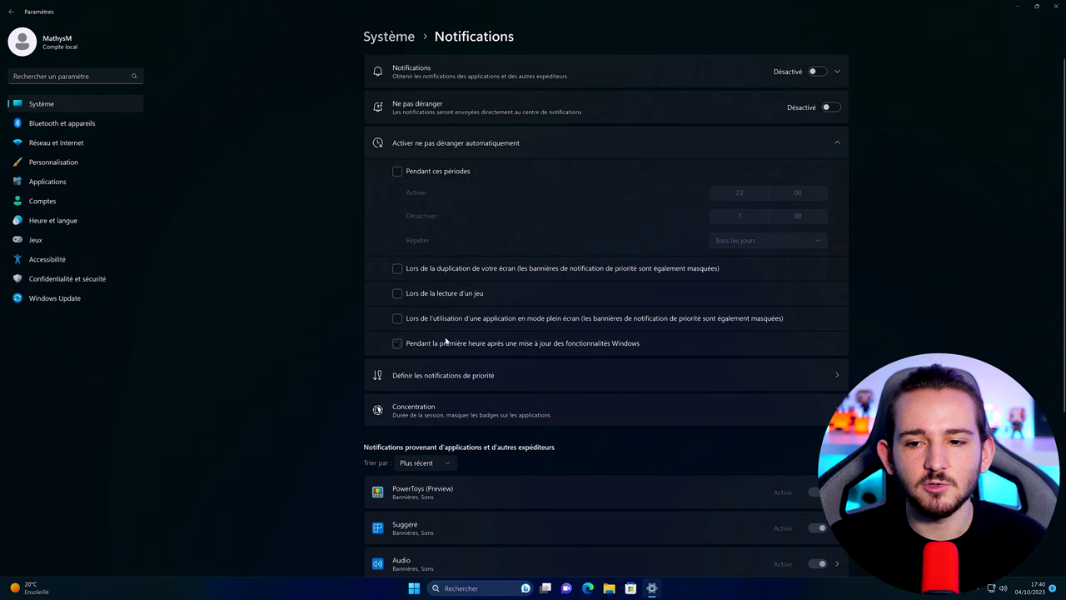
left_click(455, 150)
left_click(555, 146)
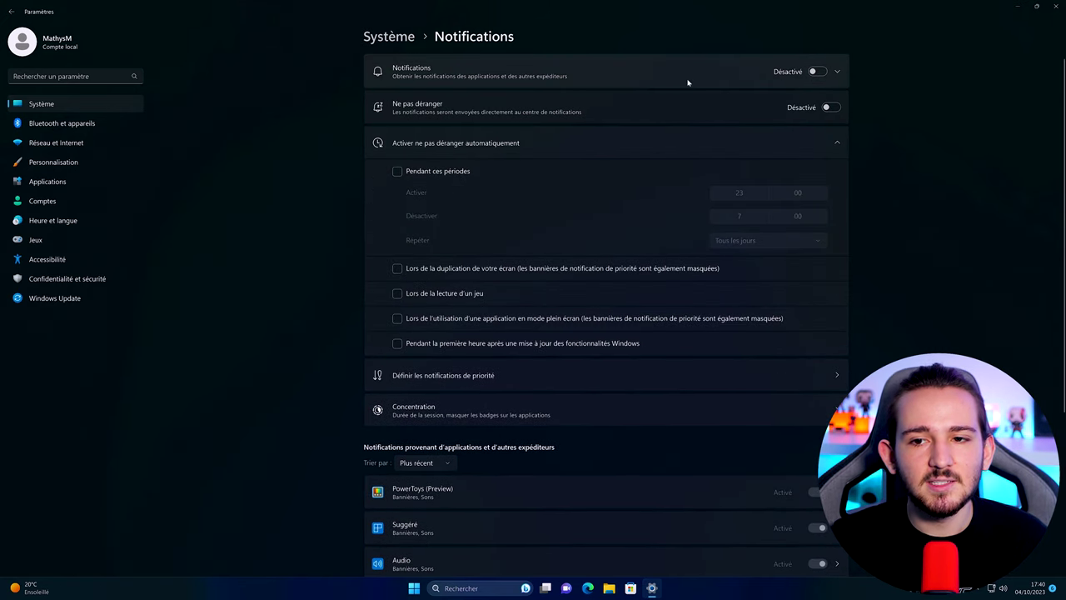
left_click(533, 155)
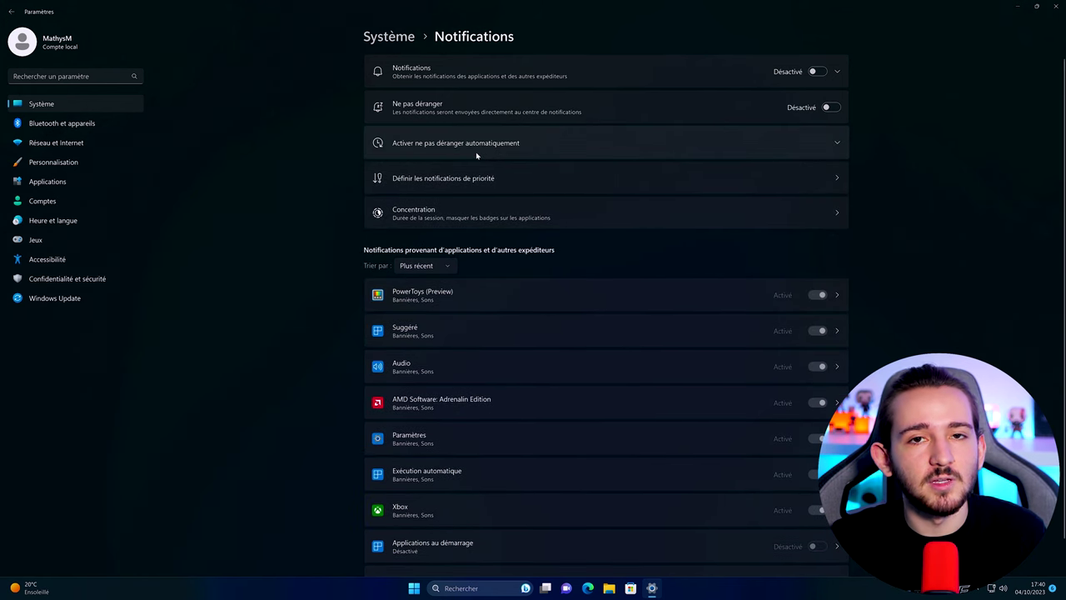
- Disable incoming calls and reminders in the priority notifications and remove applications from the priority list
left_click(494, 180)
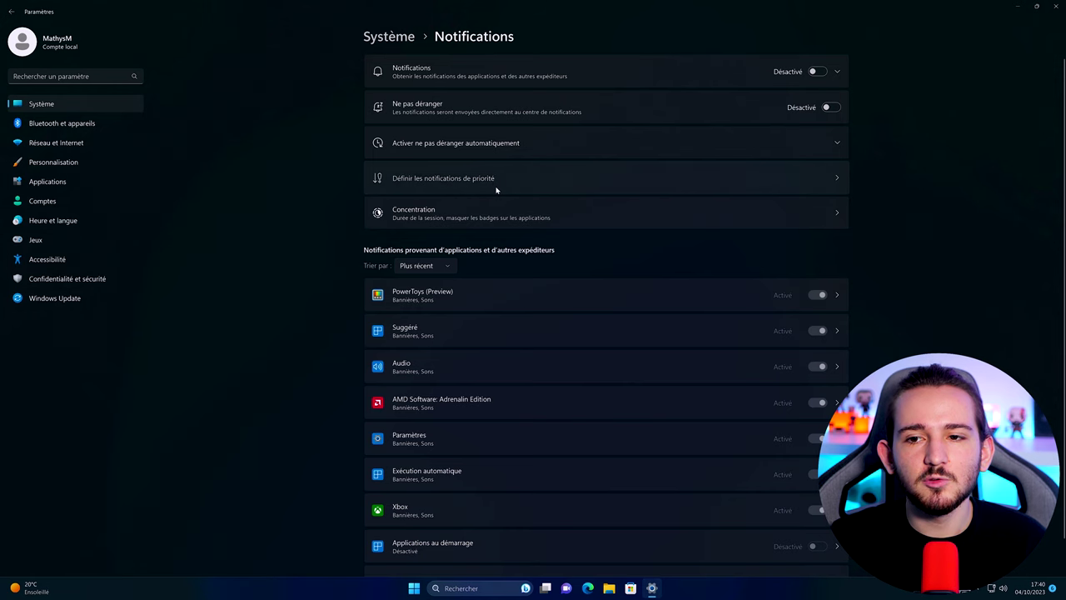
left_click(445, 135)
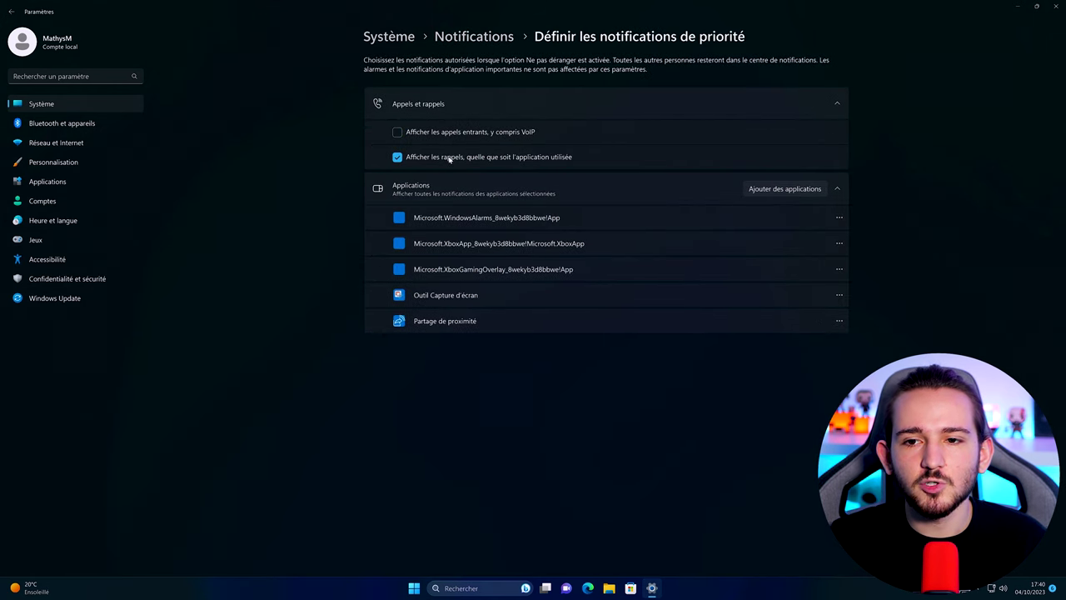
left_click(500, 157)
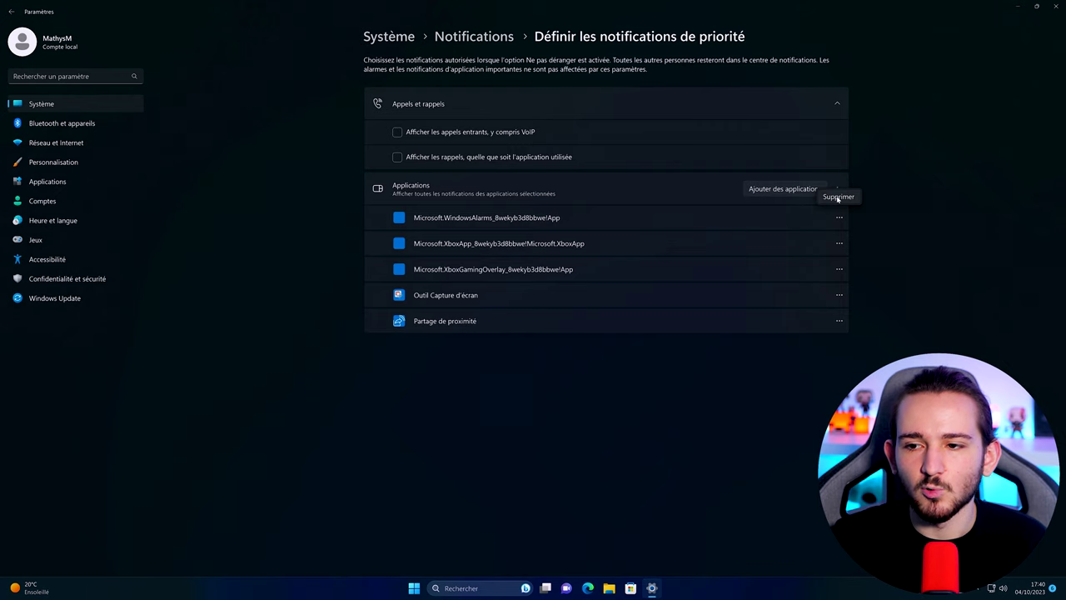
left_click(838, 197)
left_click(839, 218)
left_click(838, 196)
key("alt+Left")
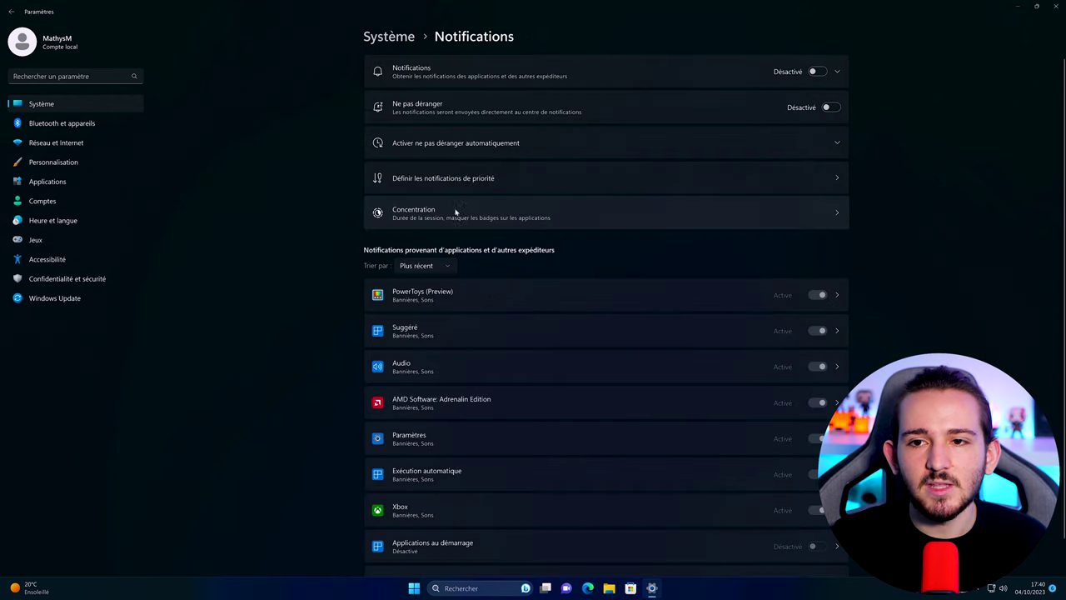
- In the Concentration settings, disable hiding taskbar badges, hiding taskbar flashing and activating do-not-disturb
left_click(569, 218)
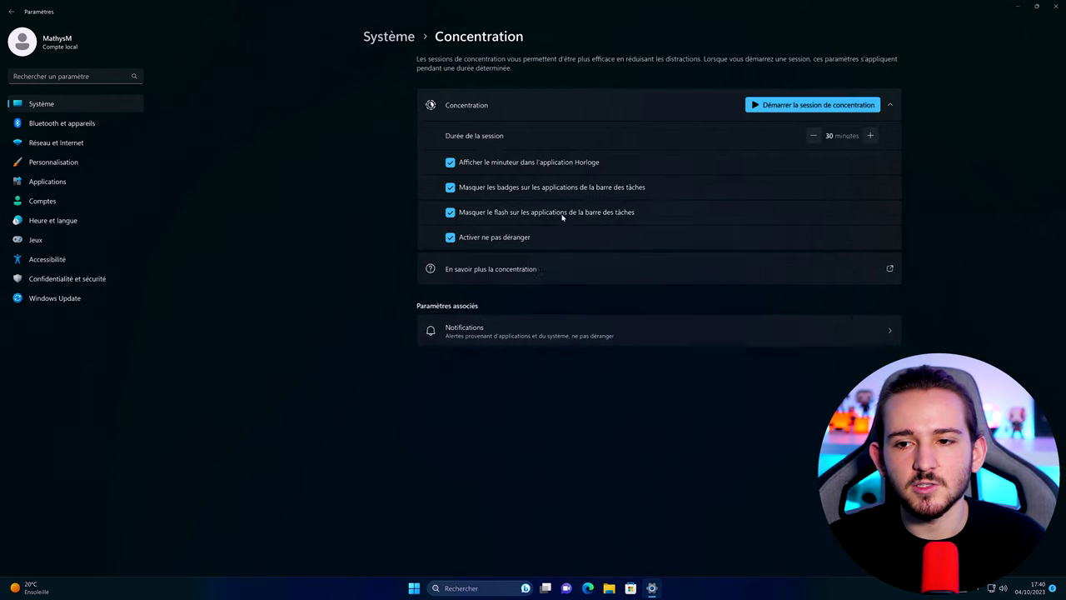
left_click(455, 188)
left_click(454, 212)
left_click(452, 236)
key("alt+Left")
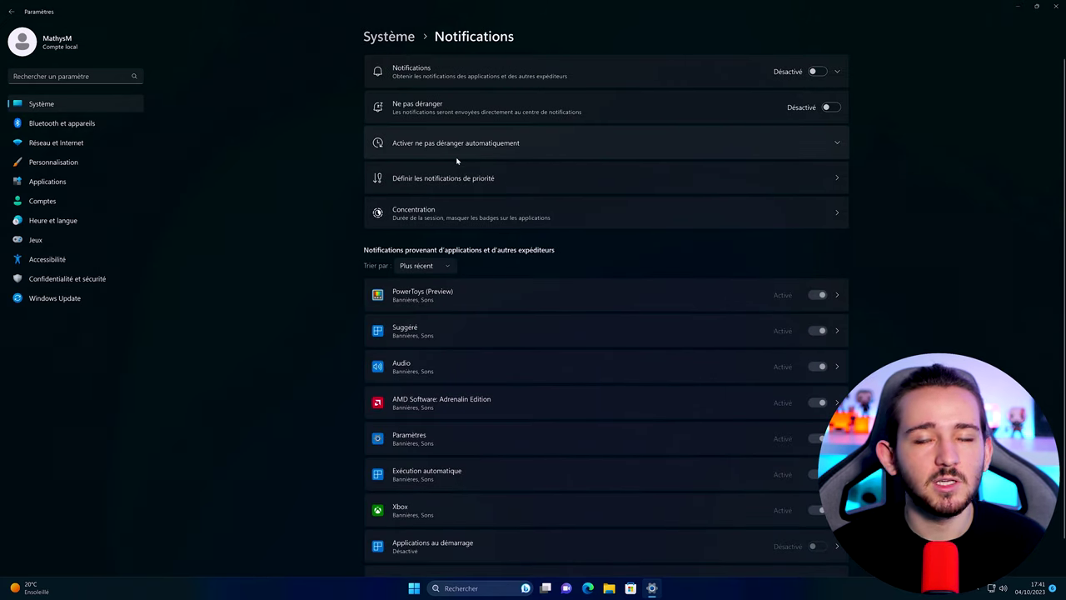
- Set the power mode to Performances élevées in the Marche/Arrêt settings
left_click(389, 38)
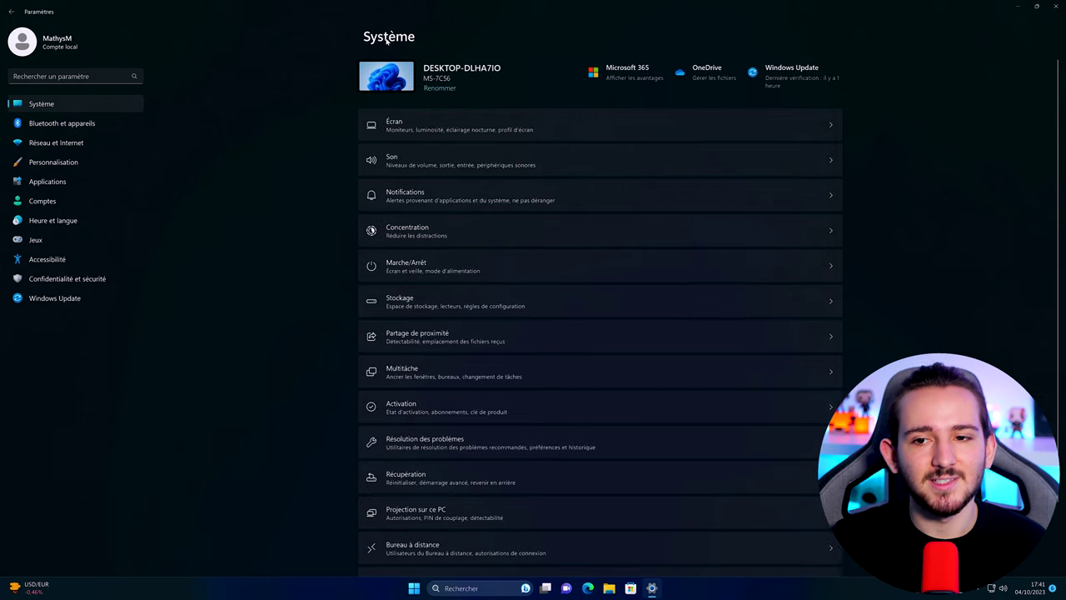
left_click(465, 264)
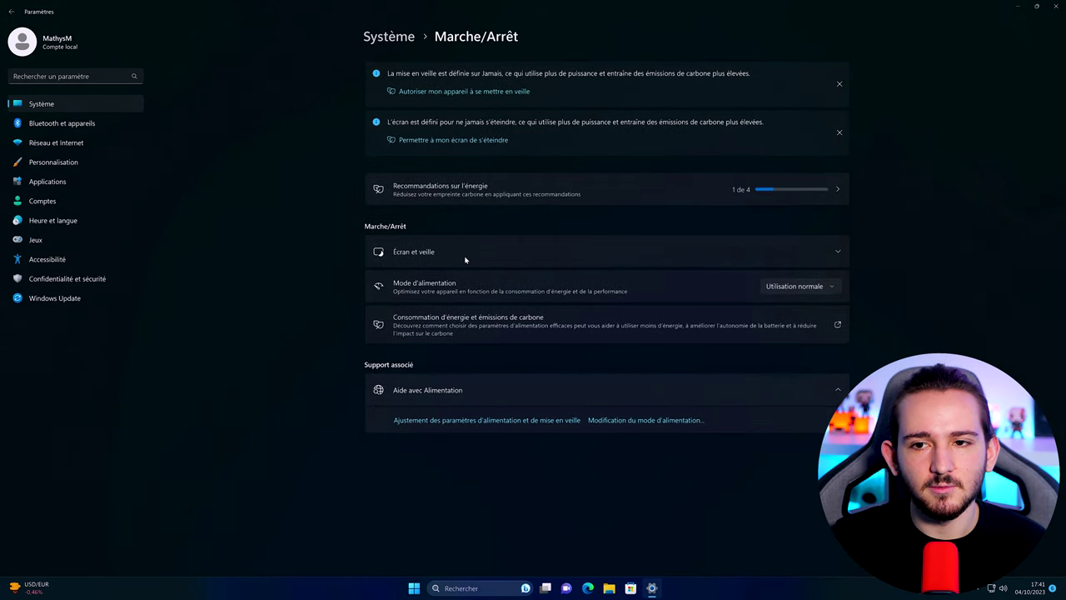
left_click(464, 252)
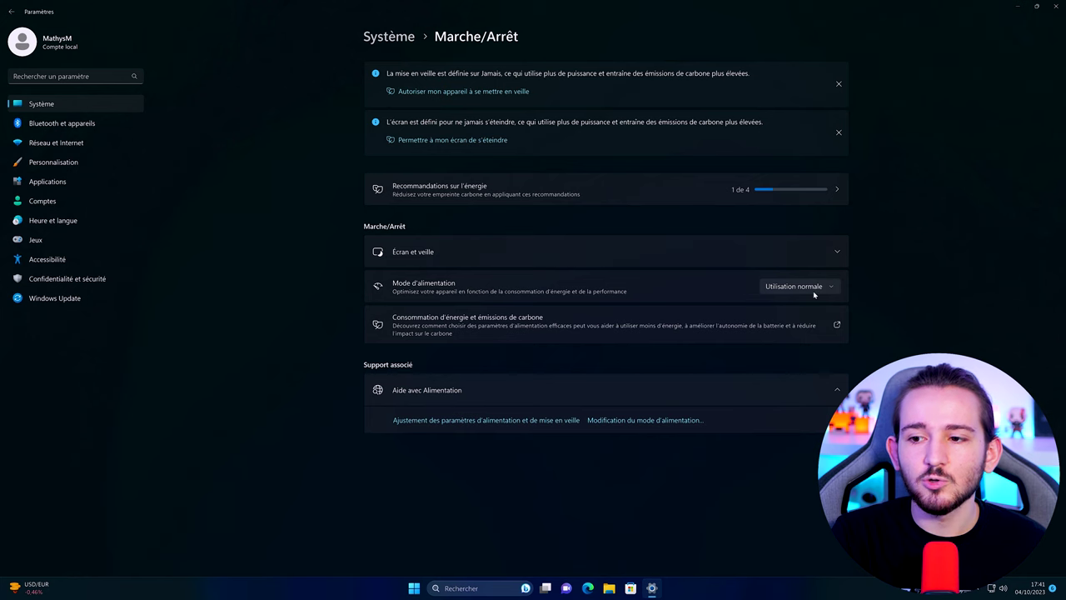
left_click(808, 290)
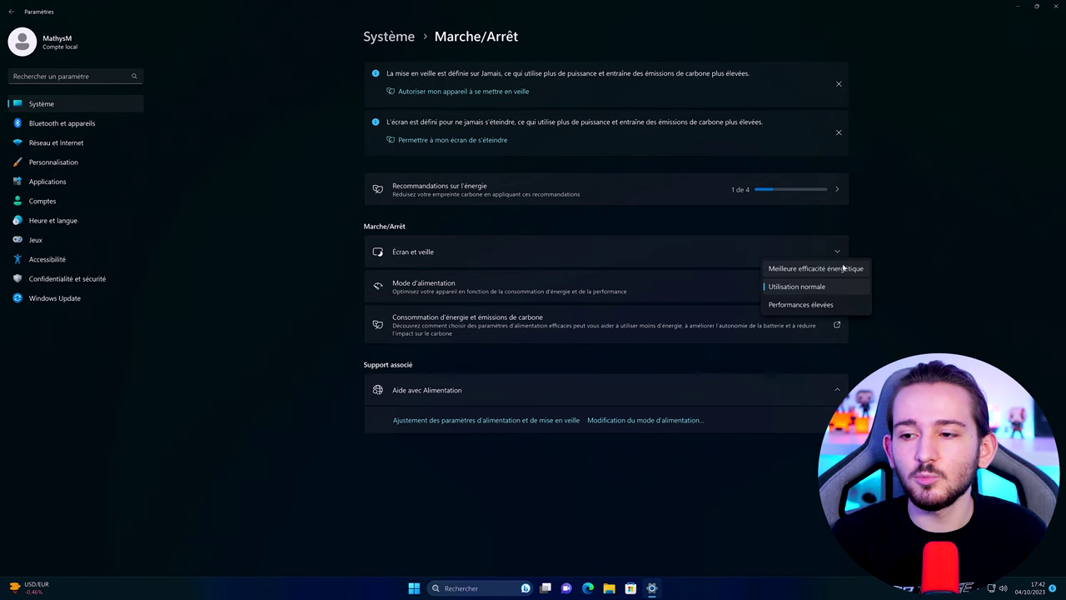
left_click(814, 305)
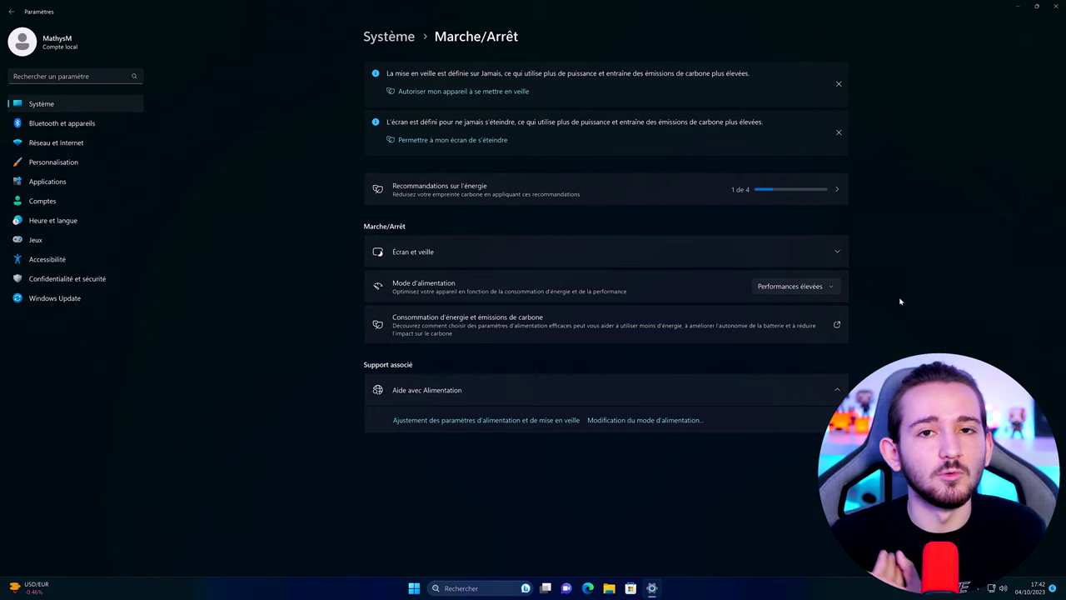
- In the Stockage settings, schedule the Assistant Stockage to run Tous les jours
left_click(390, 38)
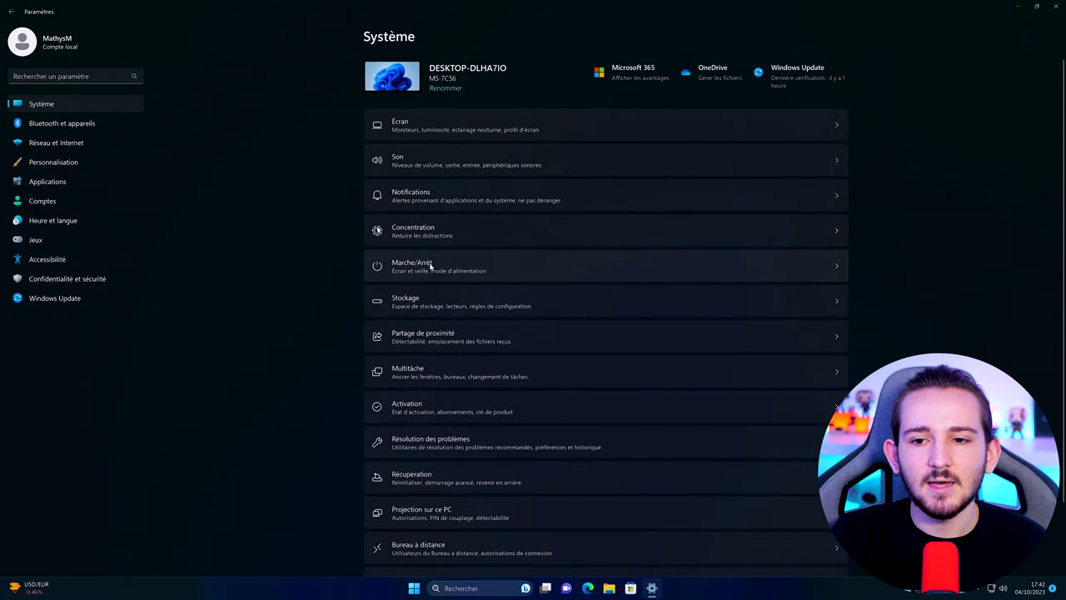
left_click(442, 312)
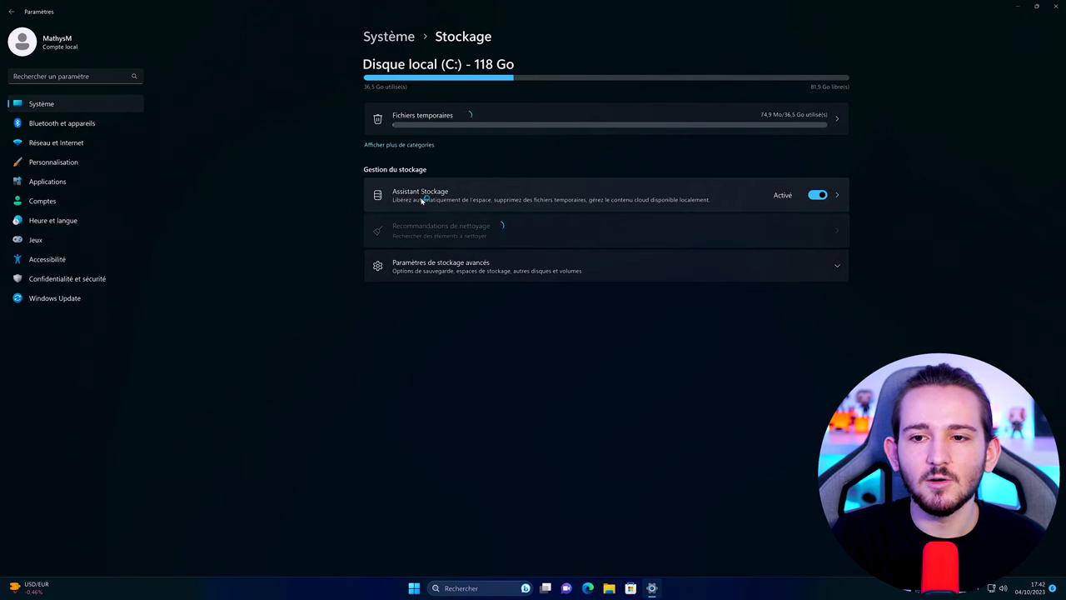
left_click(468, 196)
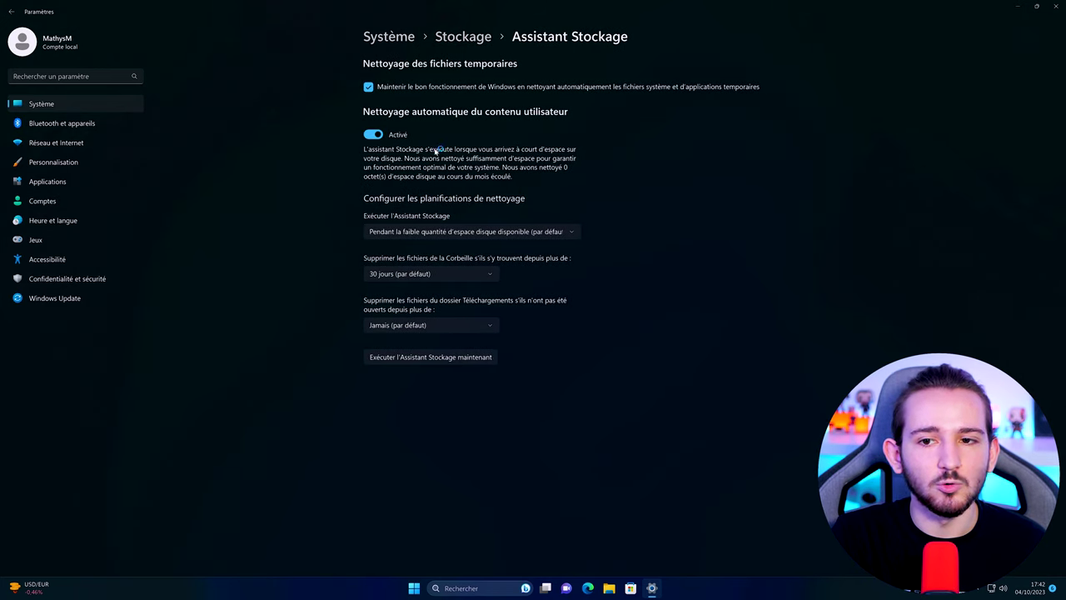
left_click(409, 232)
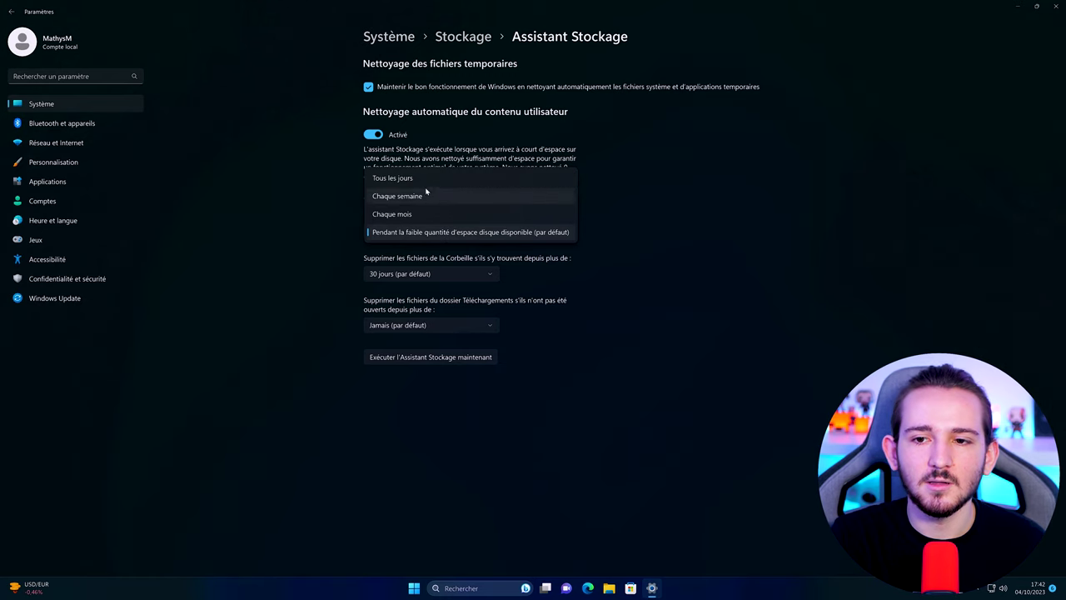
left_click(388, 179)
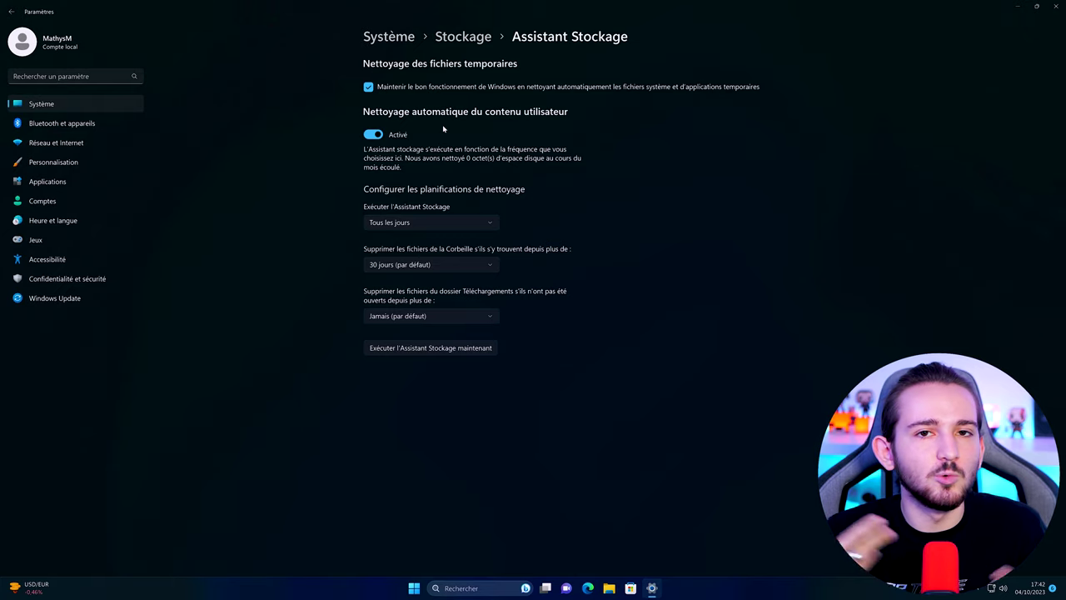
left_click(447, 35)
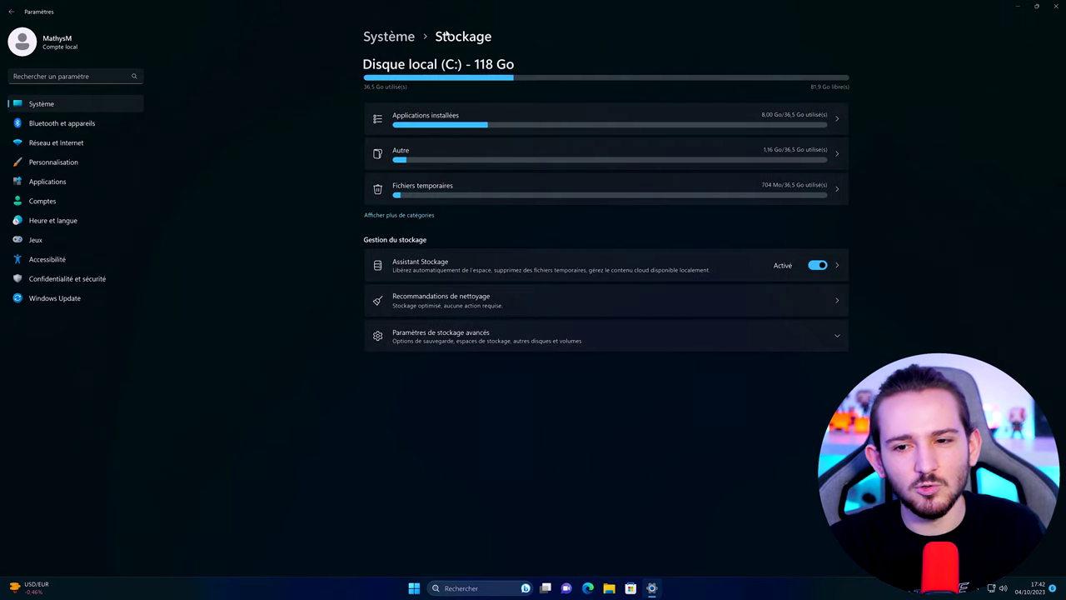
- In the visual effects of the advanced system performance options, disable Peek and Afficher les listes modifiables, and enable shadows under the mouse pointer
left_click(389, 37)
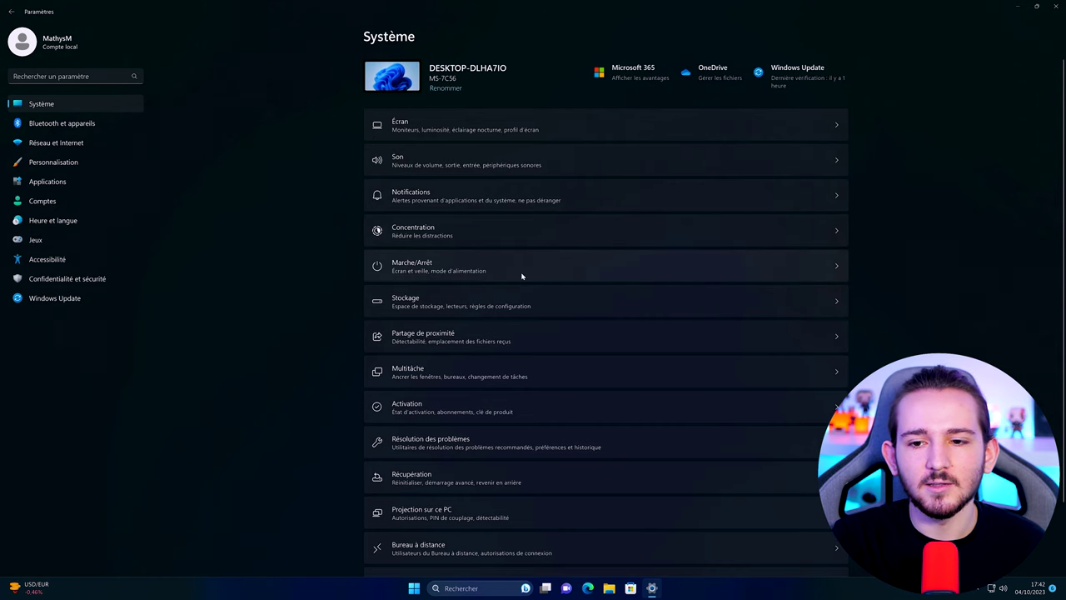
scroll(517, 272, "down", 3)
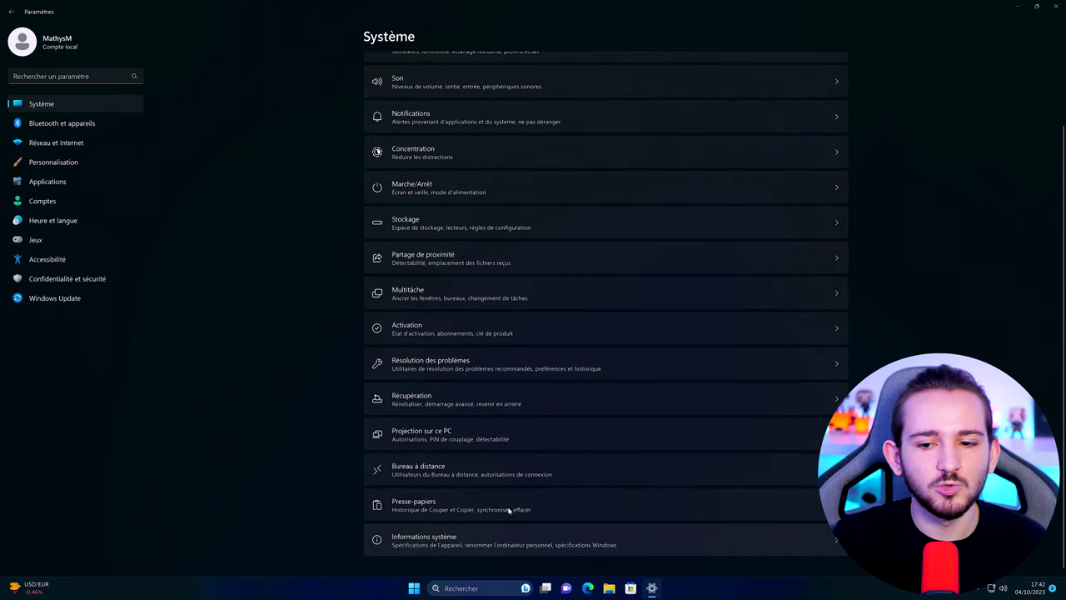
left_click(454, 540)
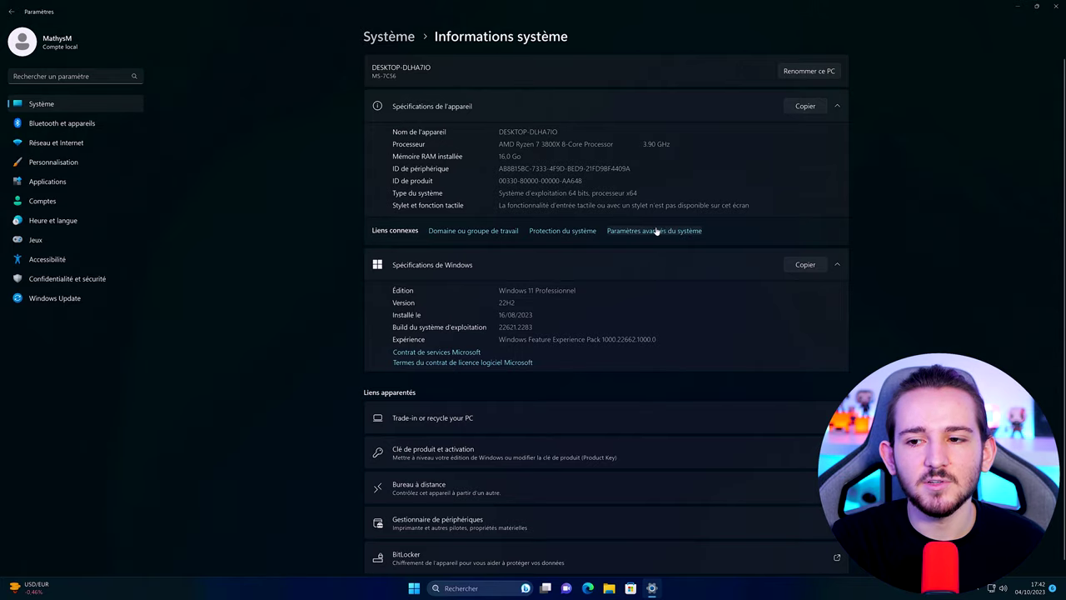
left_click(650, 233)
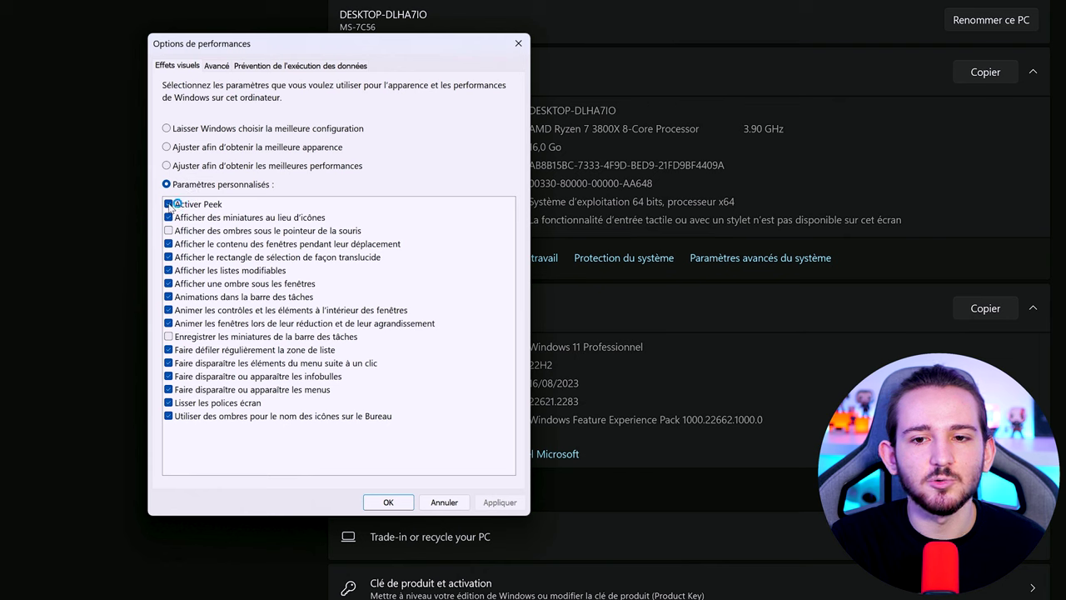
left_click(175, 204)
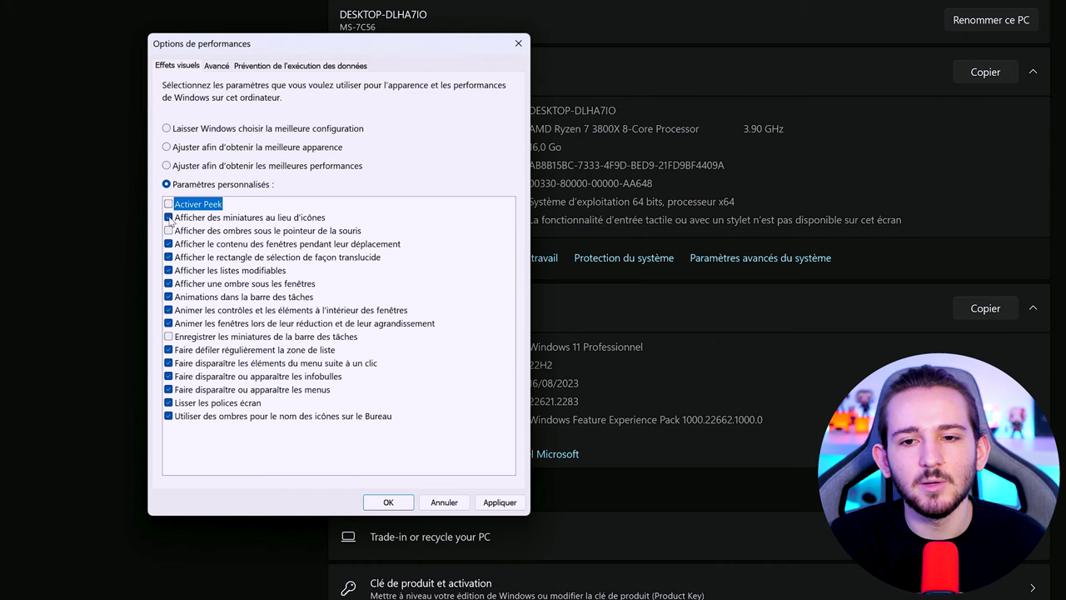
left_click(169, 231)
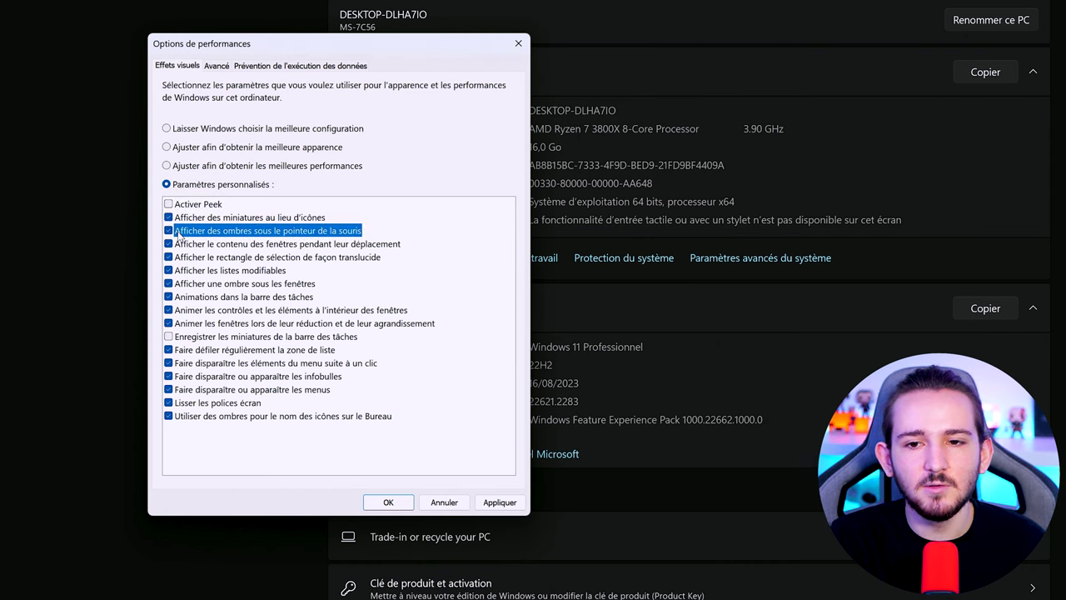
left_click(272, 258)
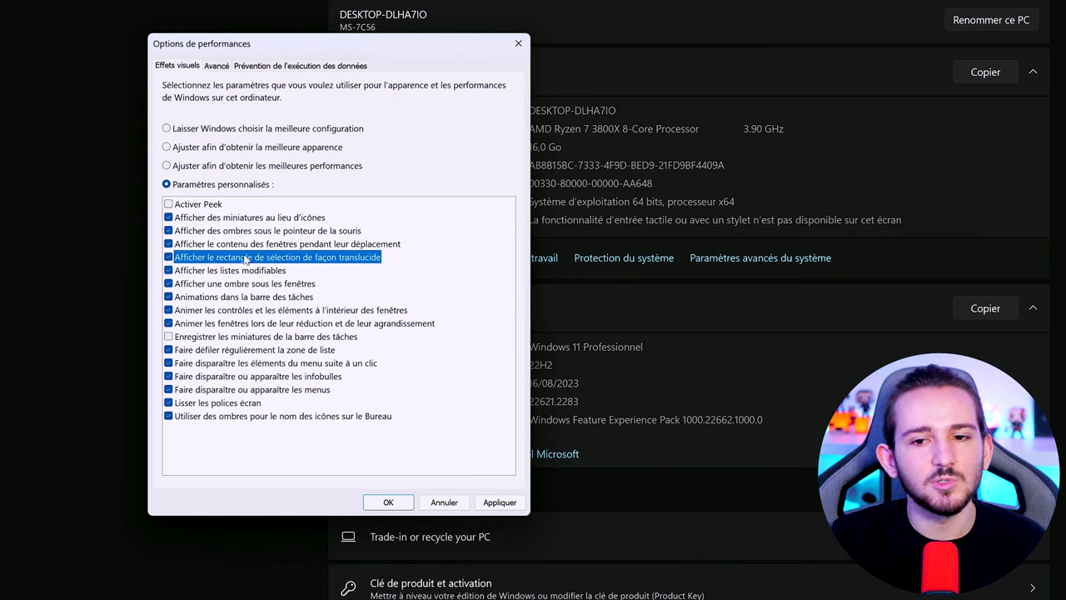
left_click(169, 271)
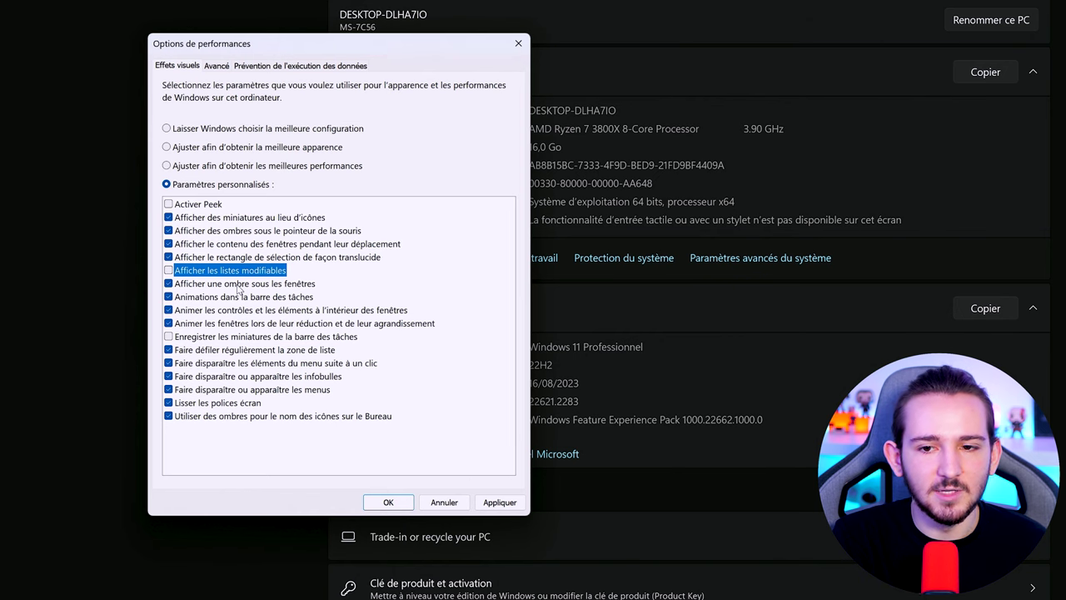
- Disable the visual-effect animations for the taskbar, for controls and elements inside windows, and for minimising and maximising windows
left_click(169, 297)
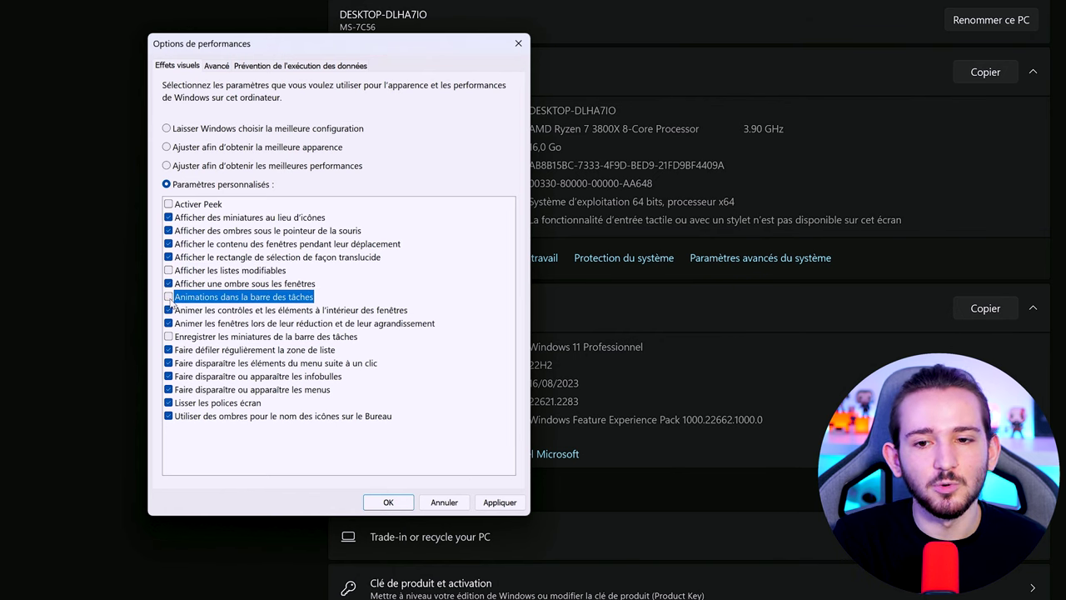
left_click(170, 310)
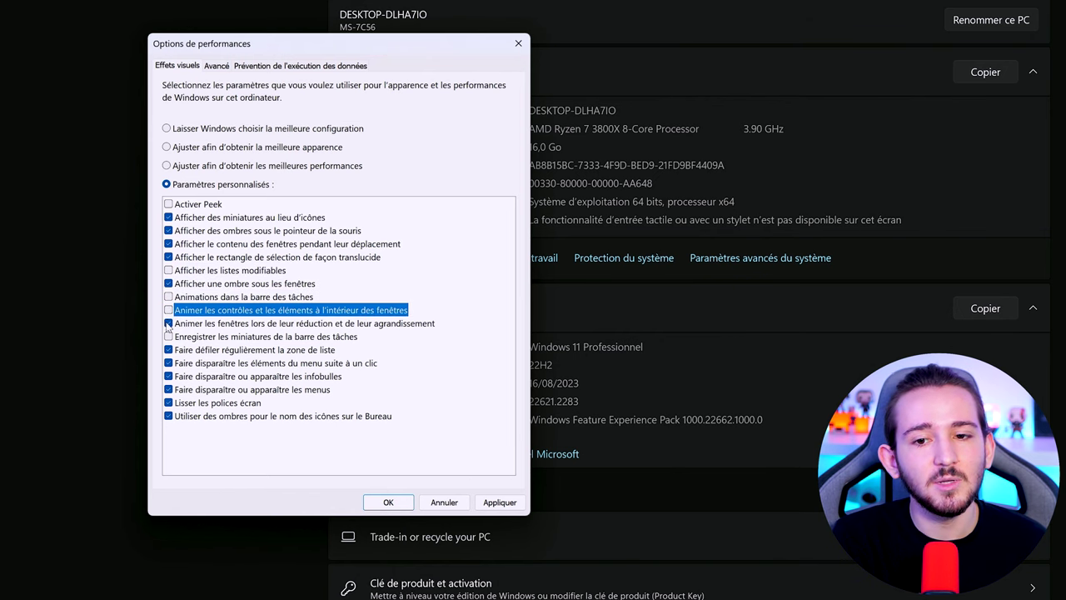
left_click(169, 324)
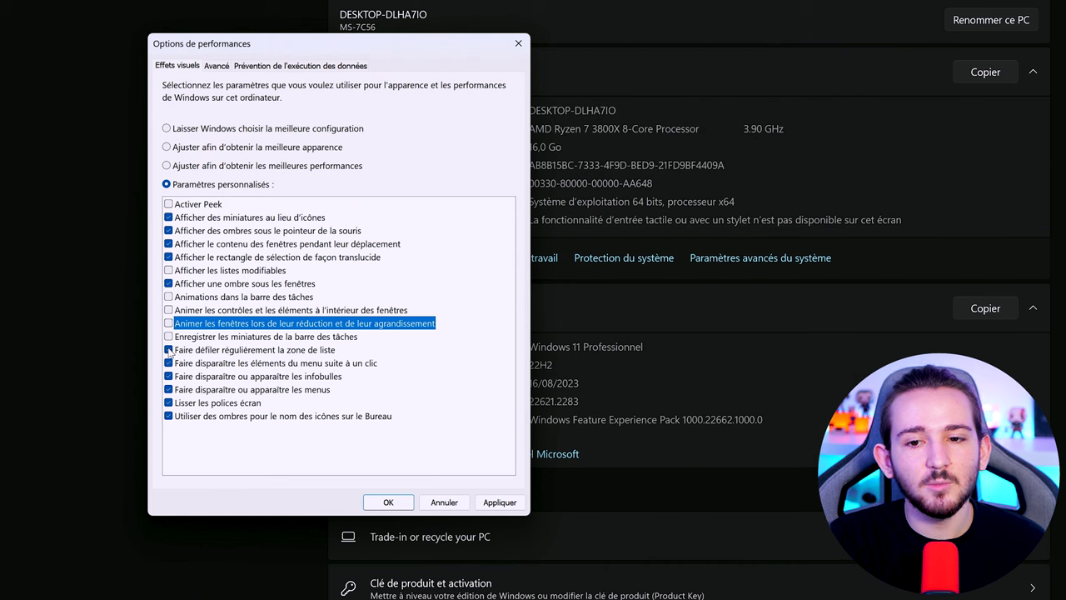
- Disable smooth list scrolling and the fade effects for clicked menu items, tooltips and menus, apply the changes and close the system dialogs
left_click(169, 351)
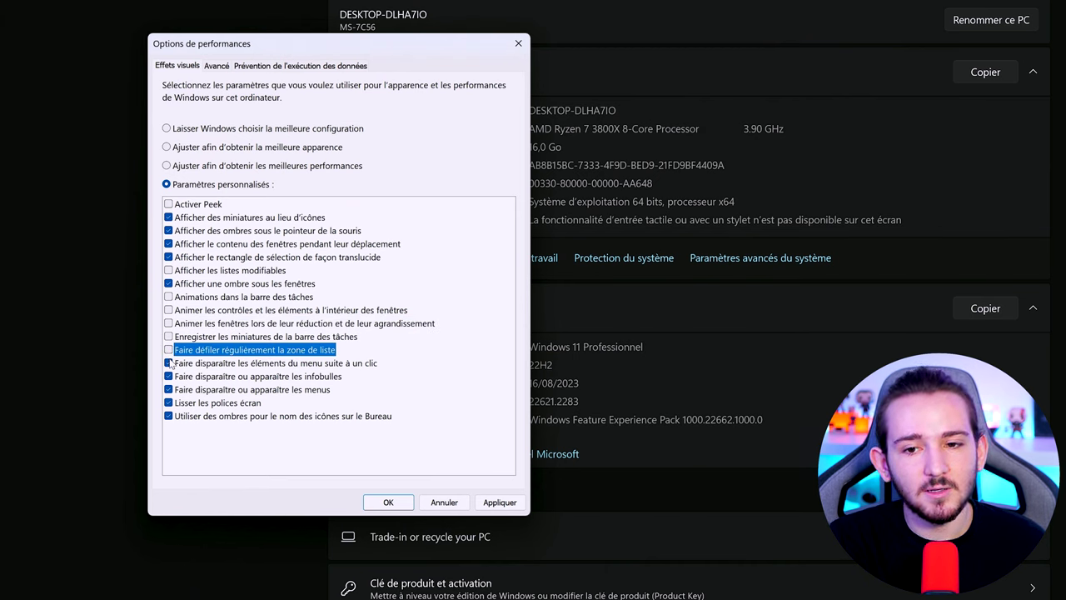
left_click(169, 364)
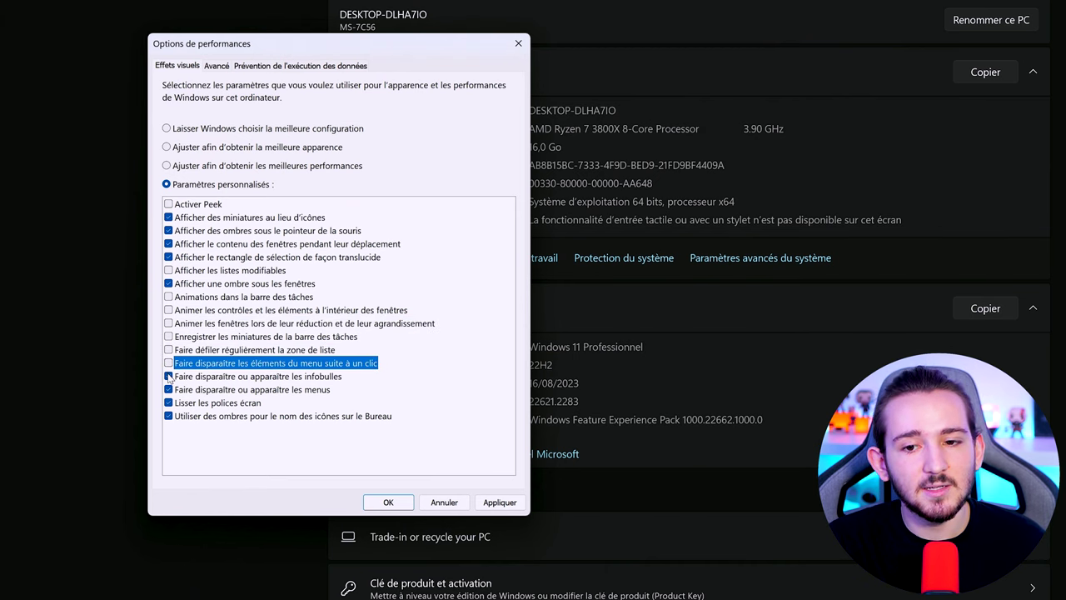
left_click(169, 378)
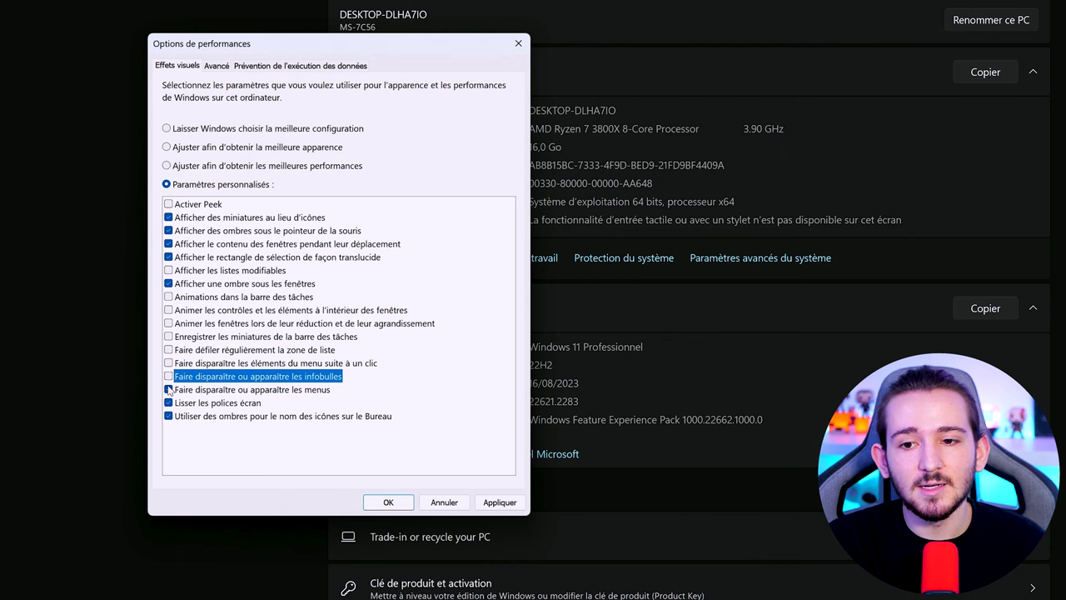
left_click(169, 391)
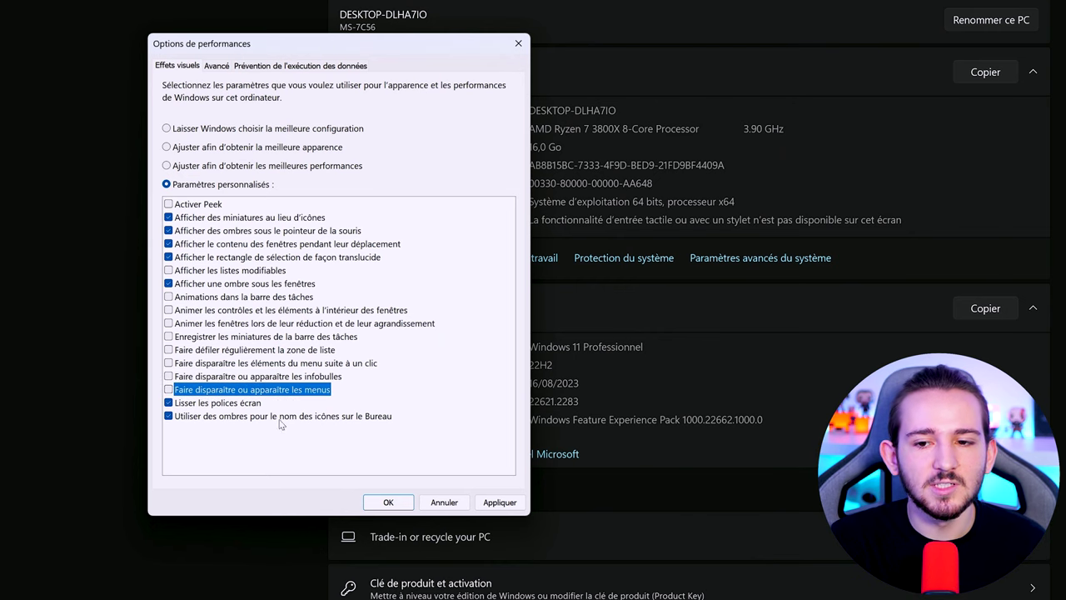
left_click(503, 503)
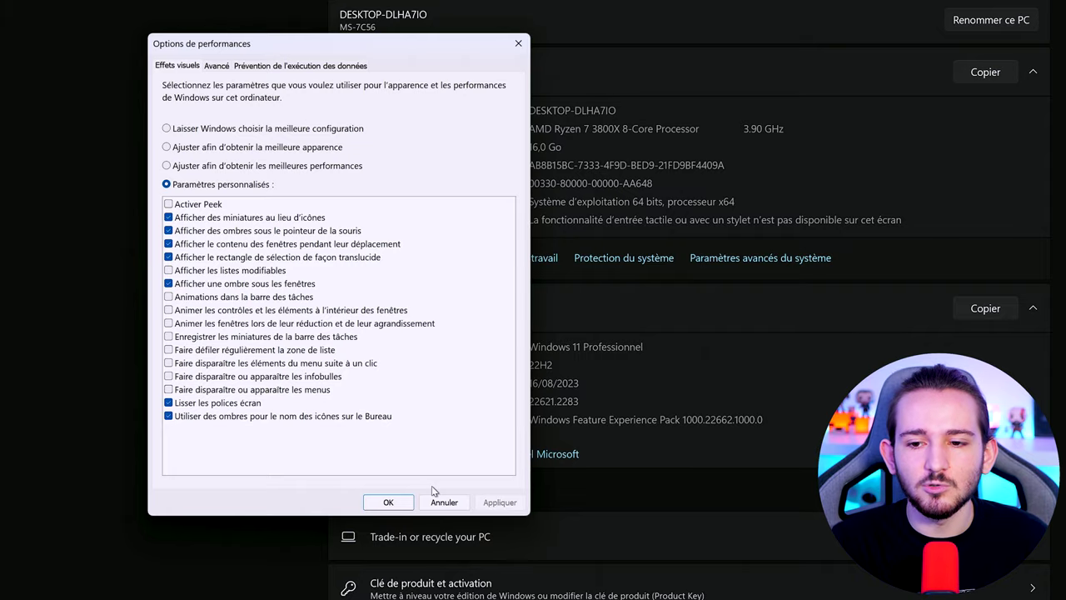
left_click(388, 502)
left_click(367, 445)
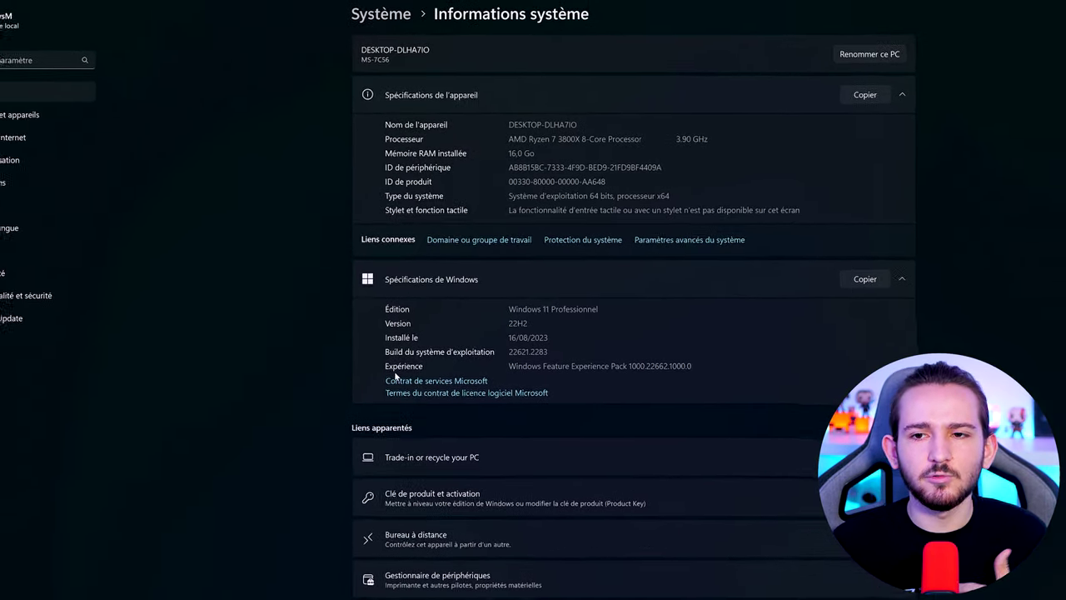
- Look at the Arrière-plan options in the Personnalisation settings
left_click(380, 15)
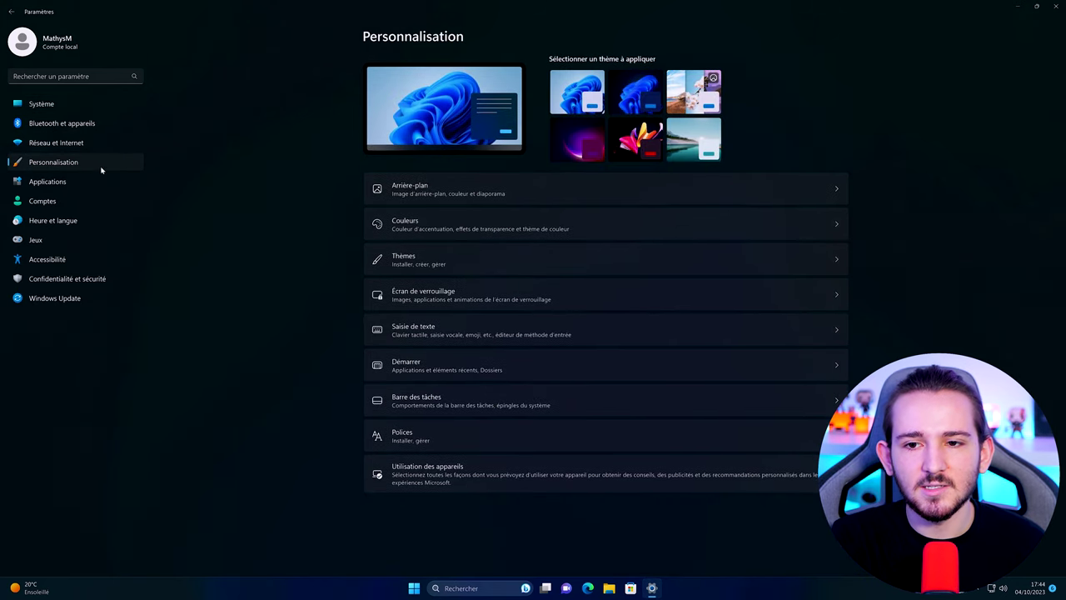
left_click(425, 192)
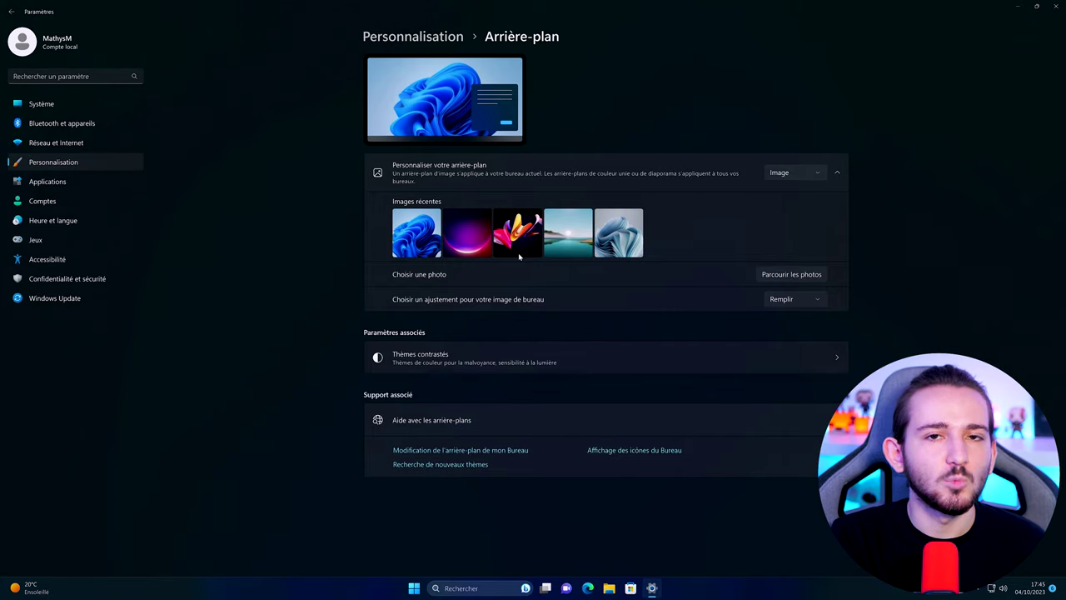
key("alt+Left")
- Try the Clair mode and disabled transparency effects in the Couleurs settings, restoring Sombre mode and transparency
left_click(489, 224)
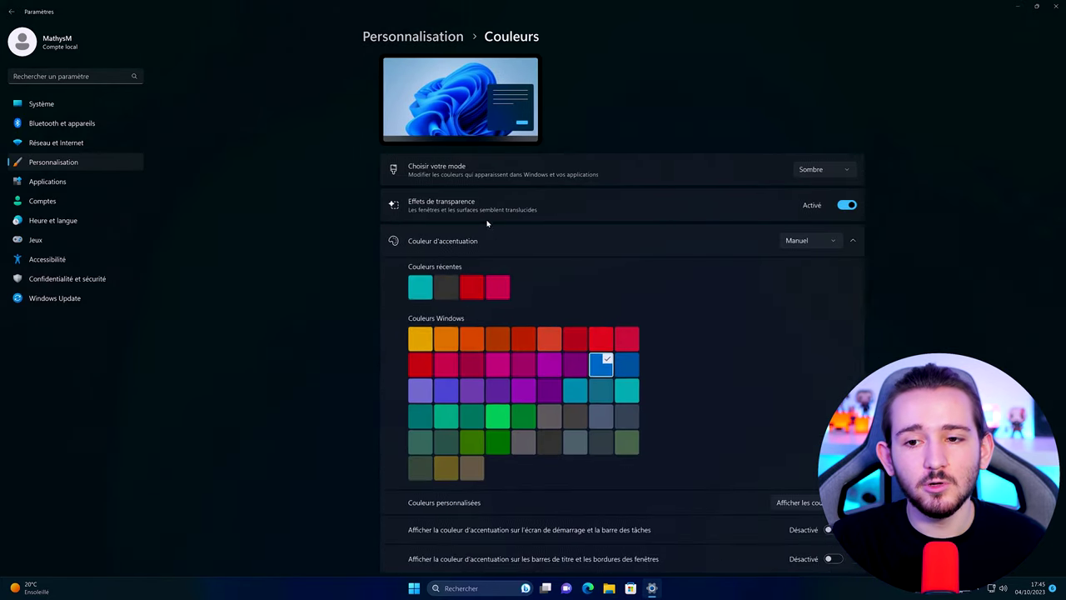
left_click(802, 169)
left_click(796, 151)
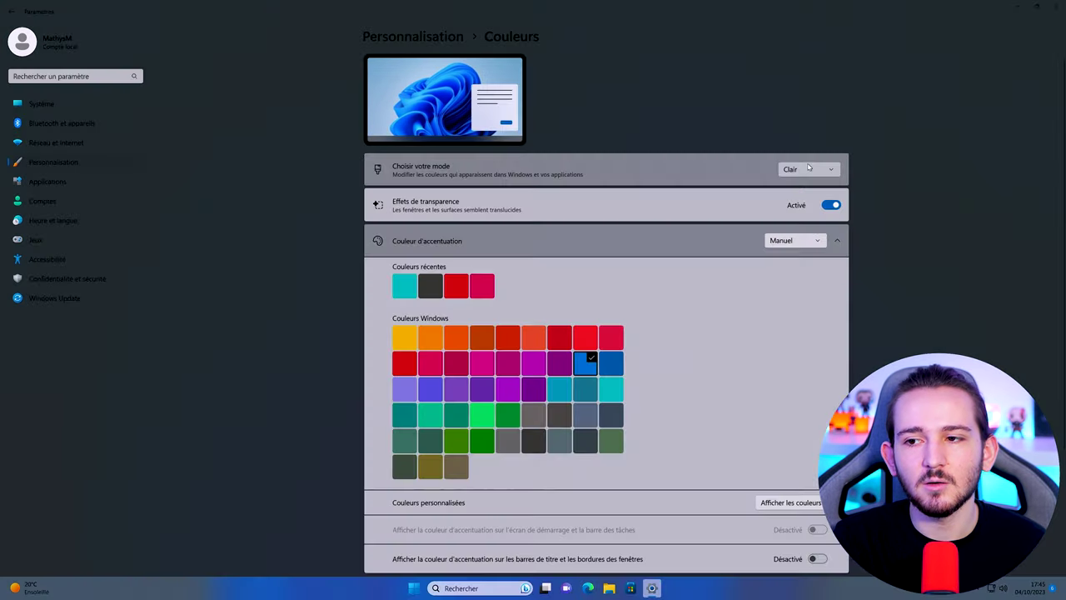
left_click(809, 172)
left_click(808, 185)
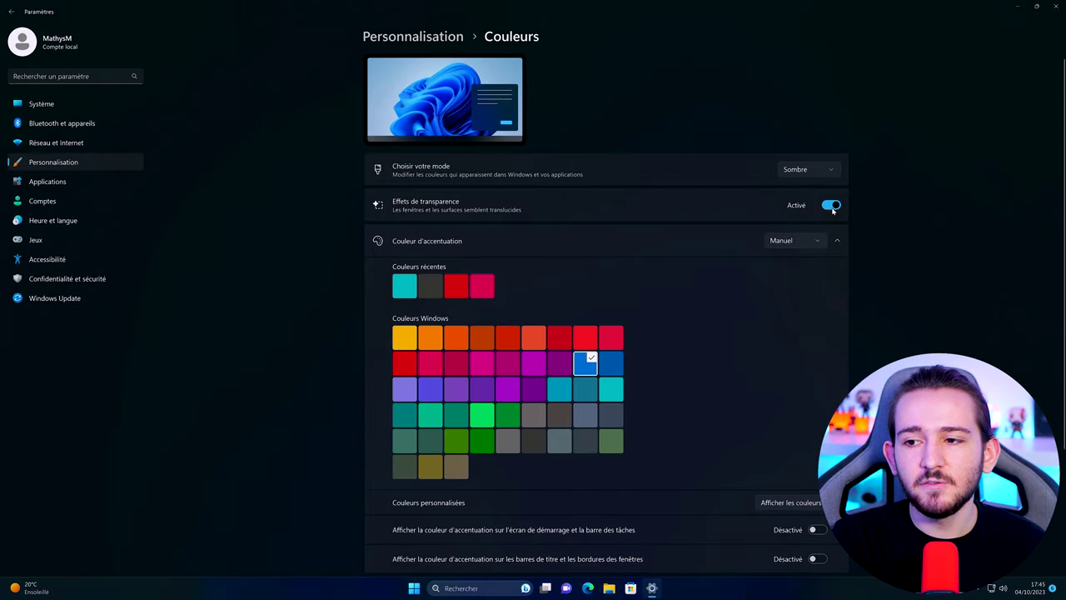
left_click(831, 206)
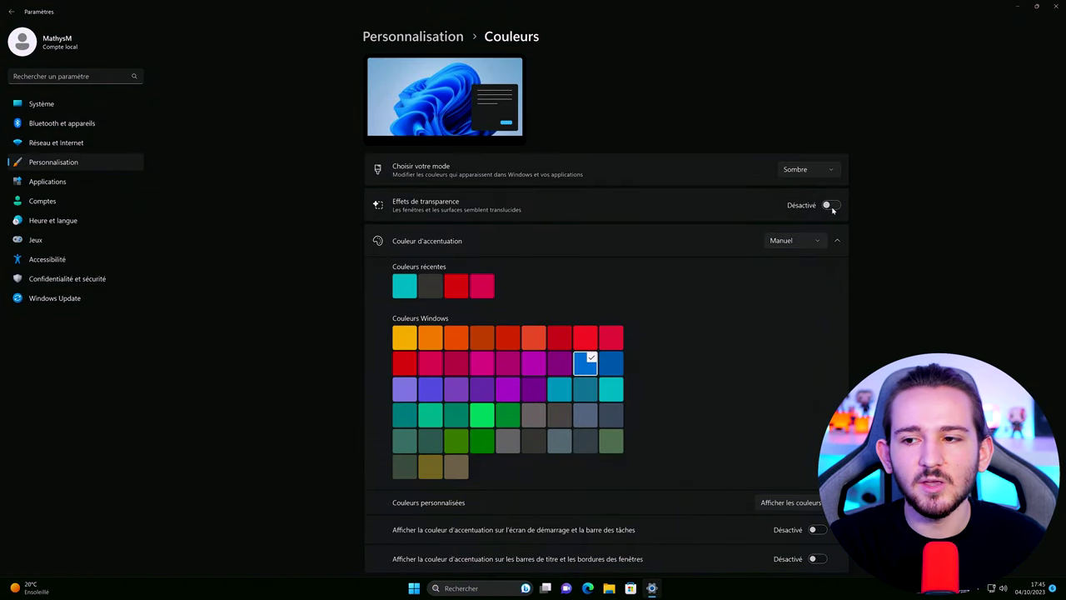
left_click(832, 208)
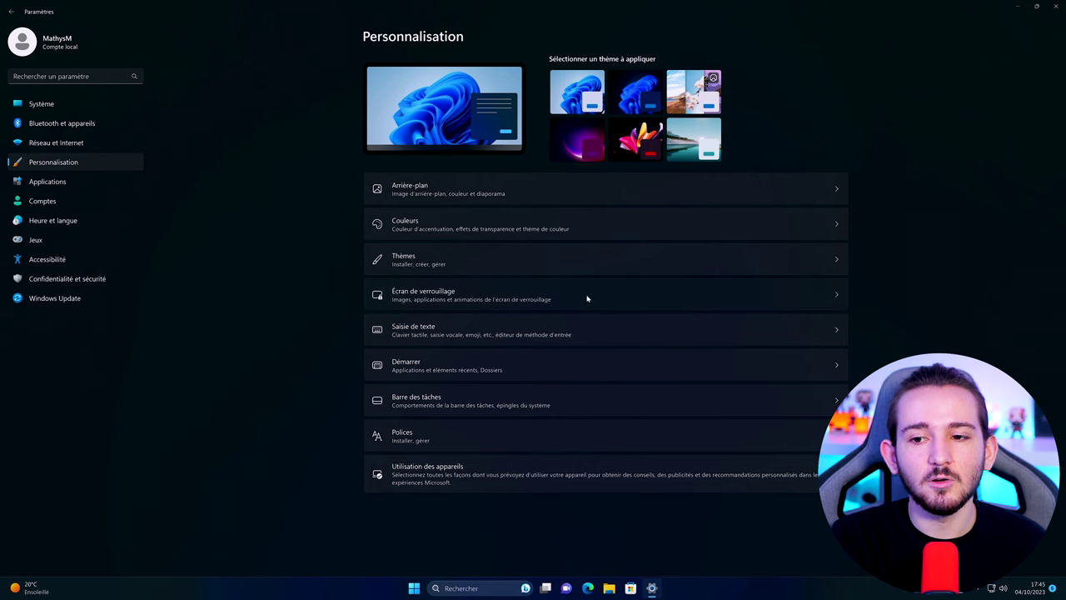
- Set the lock screen background to Image and disable its anecdotes and tips
left_click(585, 297)
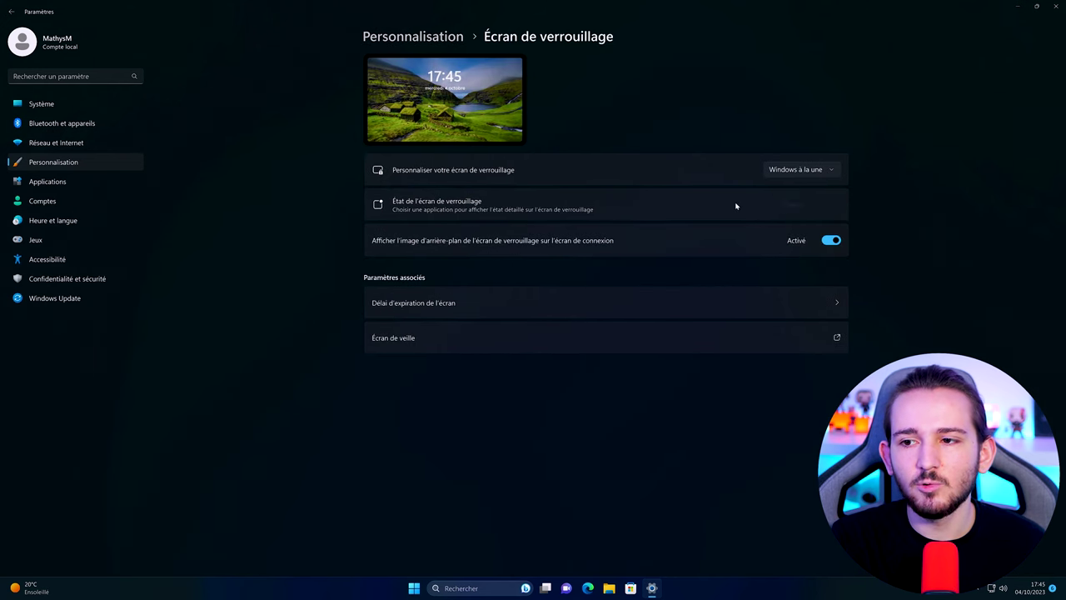
left_click(798, 170)
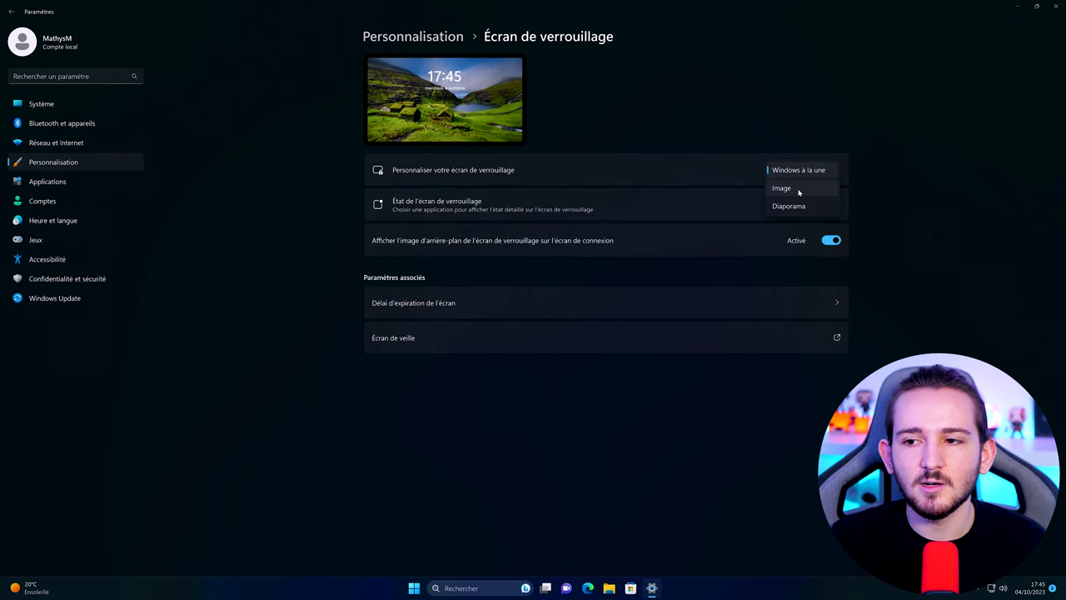
left_click(792, 188)
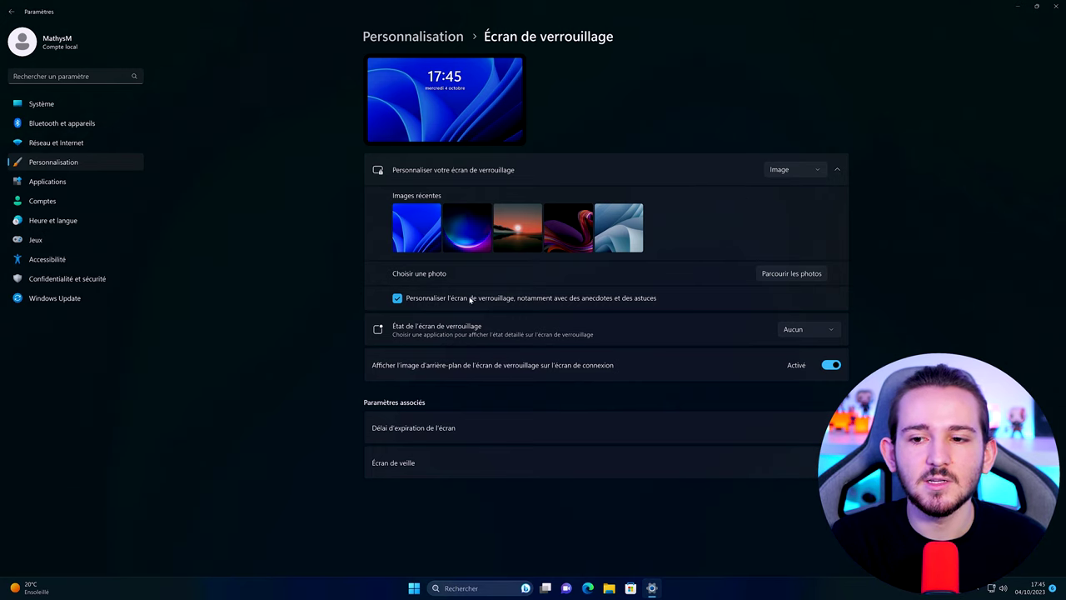
left_click(611, 300)
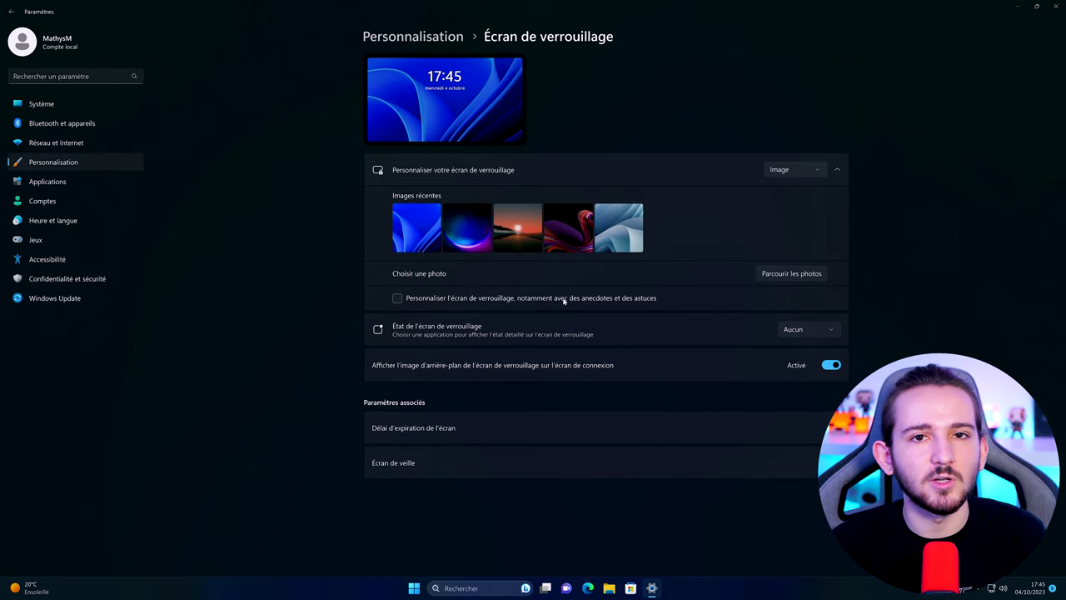
key("alt+Left")
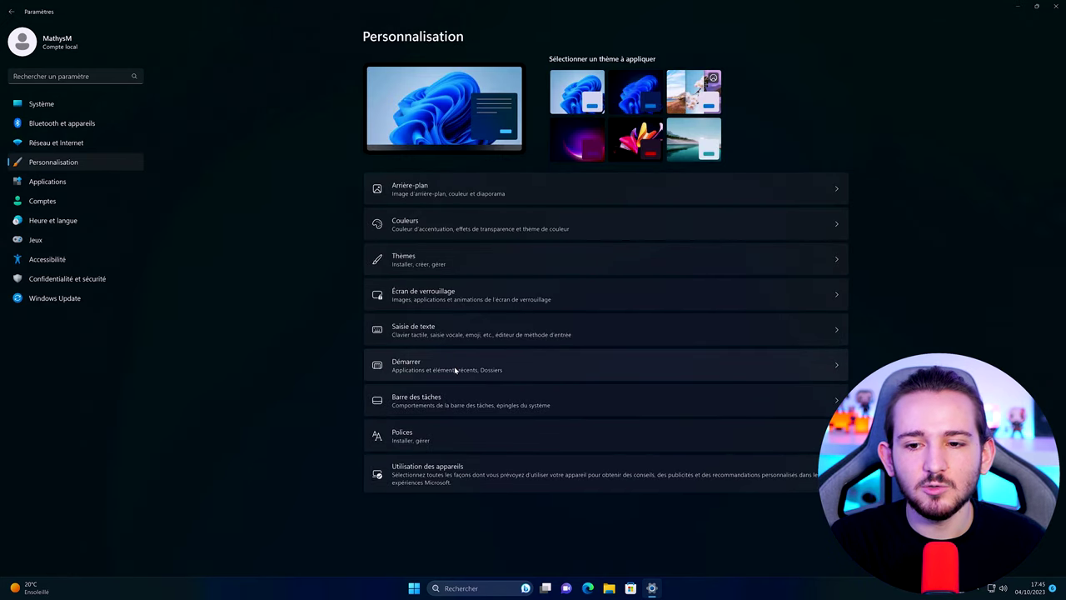
- Enable the Paramètres shortcut beside the power button in the Démarrer folder settings and test it from the Start menu
left_click(455, 369)
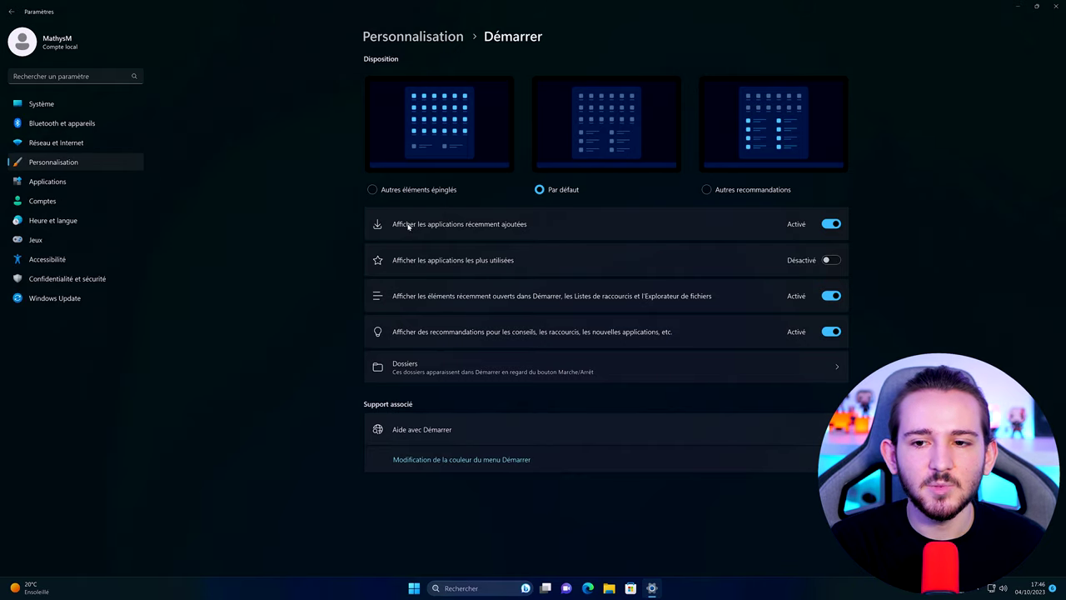
key("super")
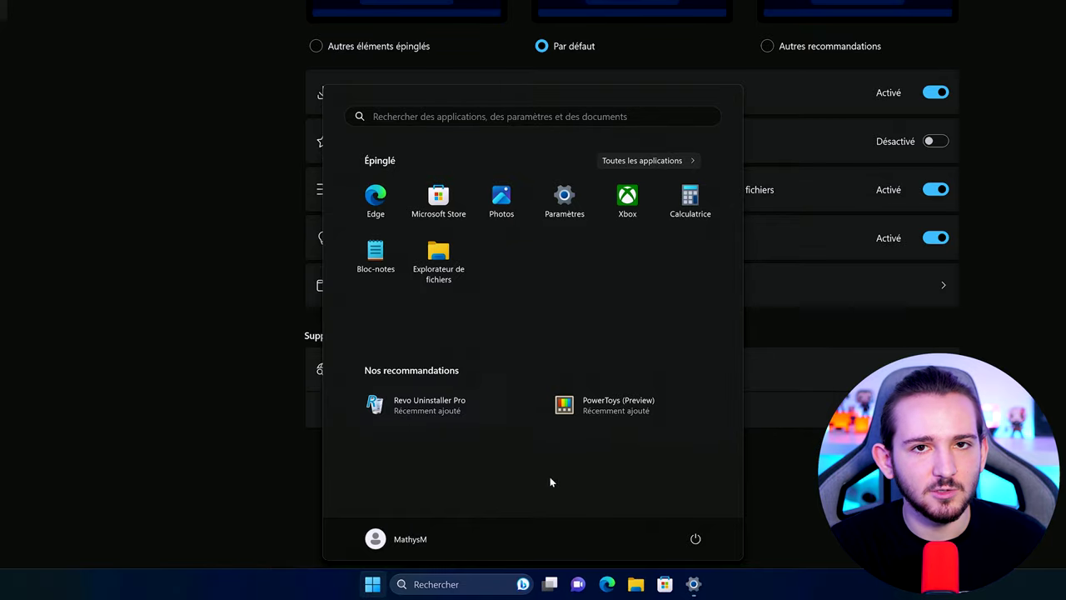
key("Escape")
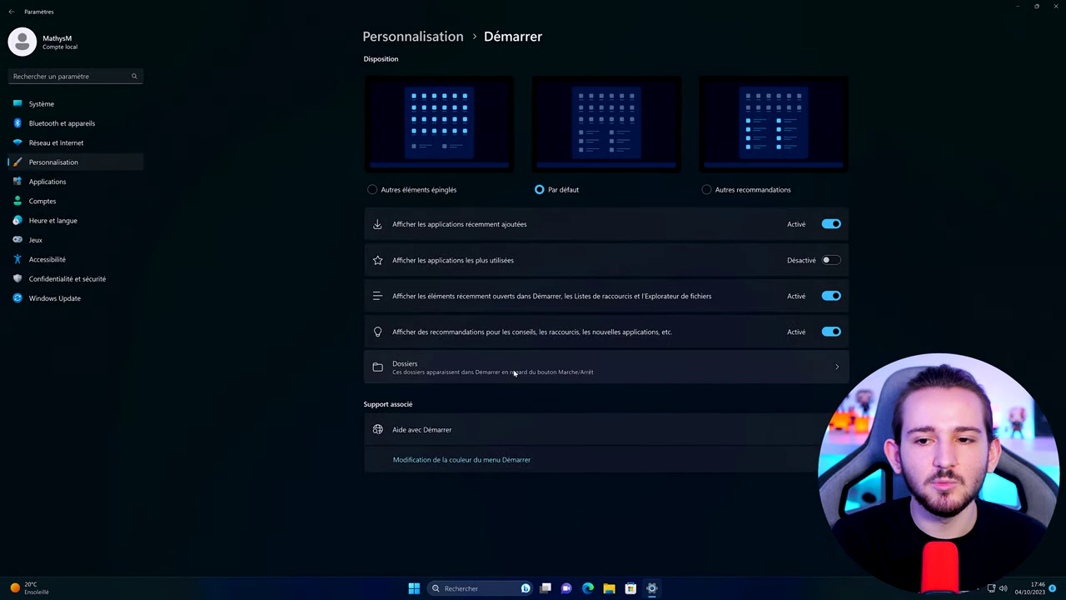
left_click(503, 375)
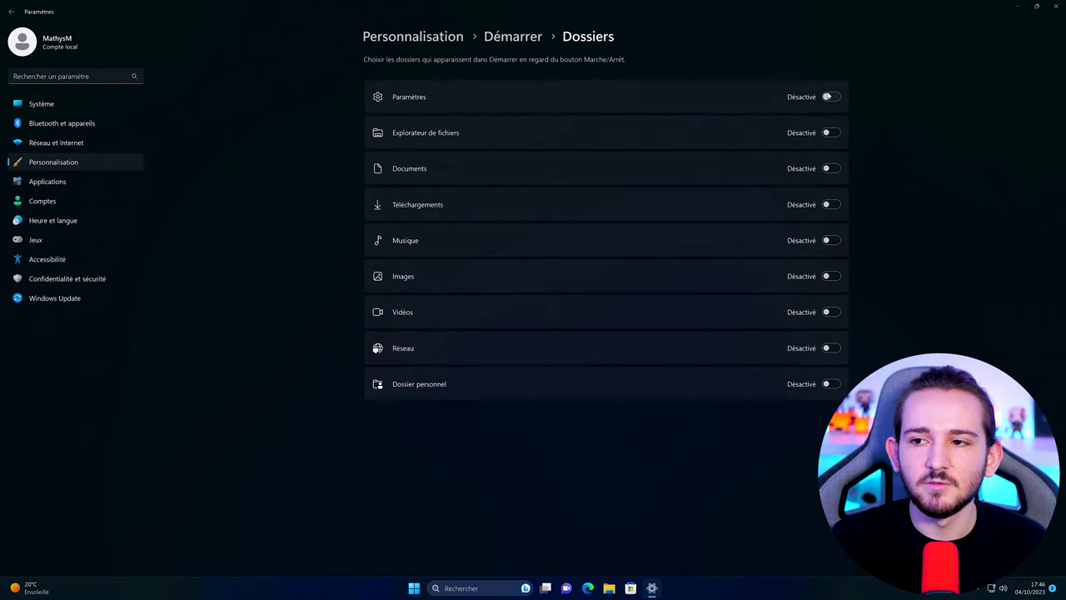
left_click(827, 98)
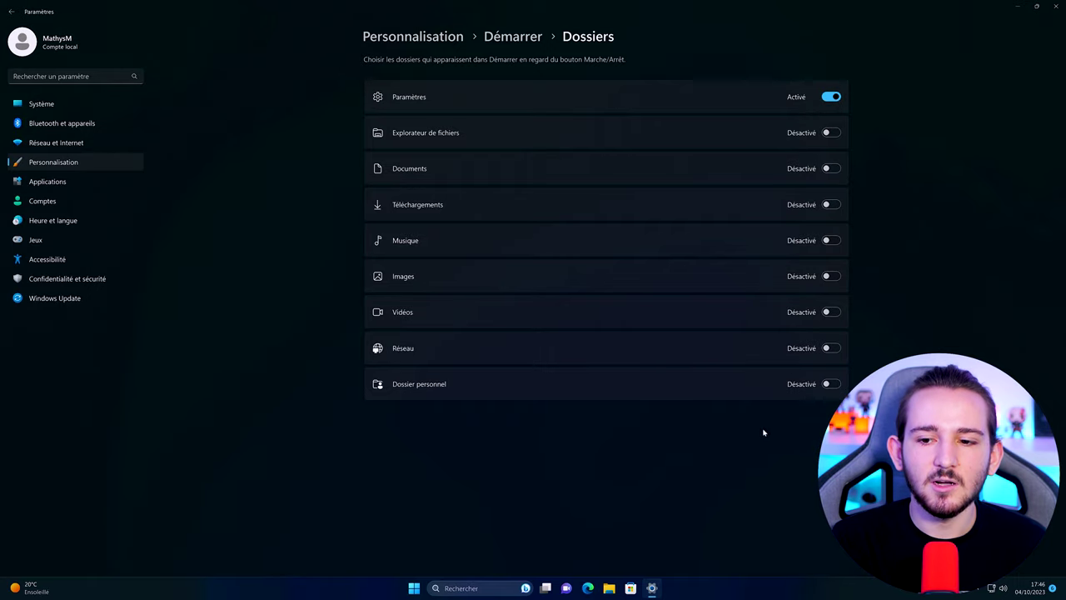
left_click(414, 588)
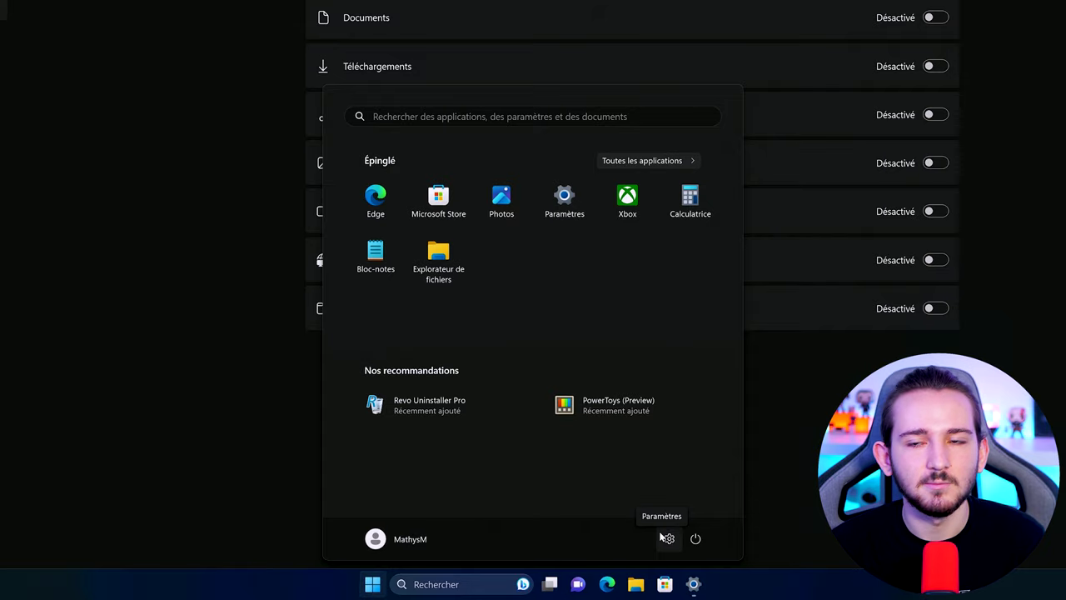
left_click(667, 538)
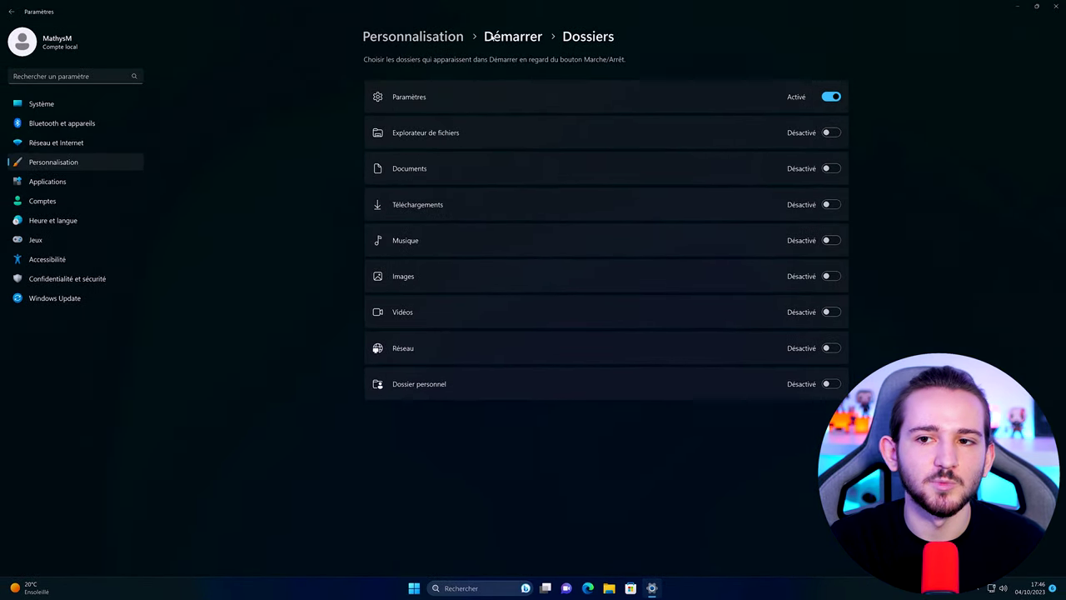
- Turn off Vue Tâches, Widgets and Conversation in the Barre des tâches settings and set Rechercher to Masquer
left_click(492, 37)
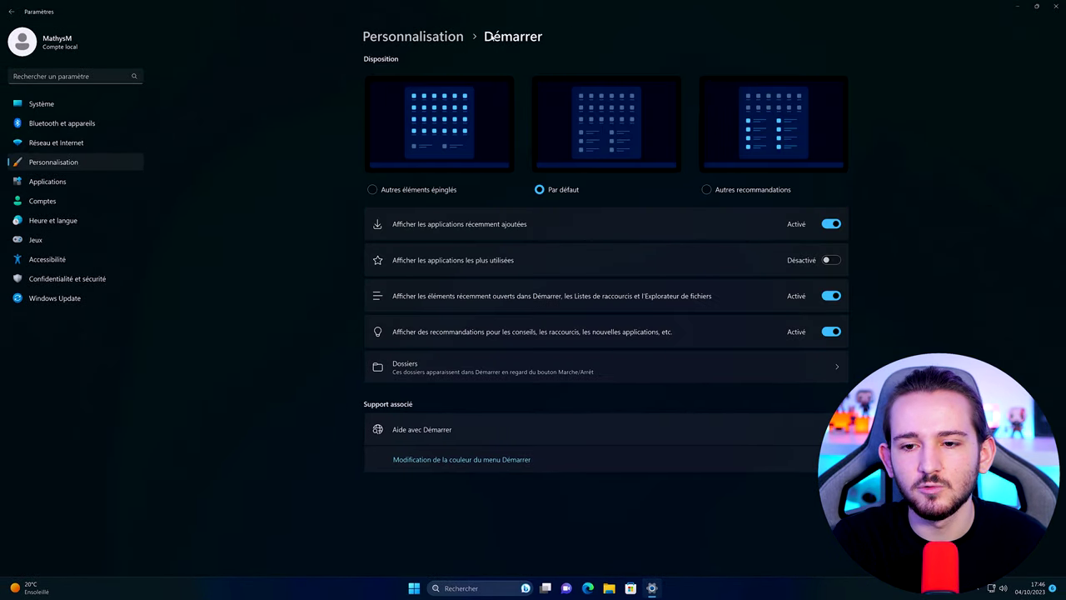
left_click(436, 40)
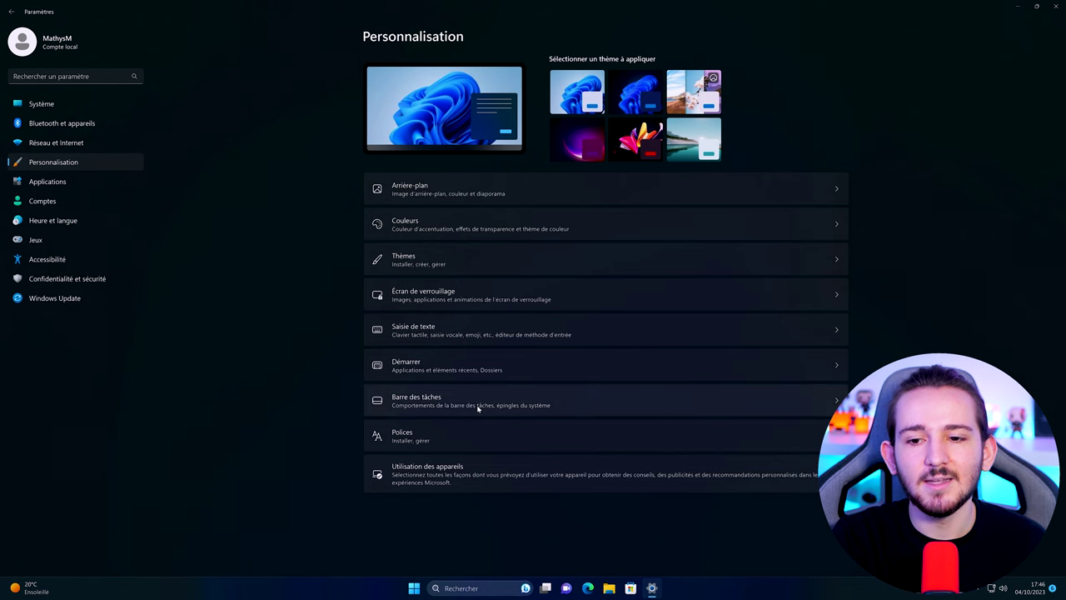
left_click(477, 408)
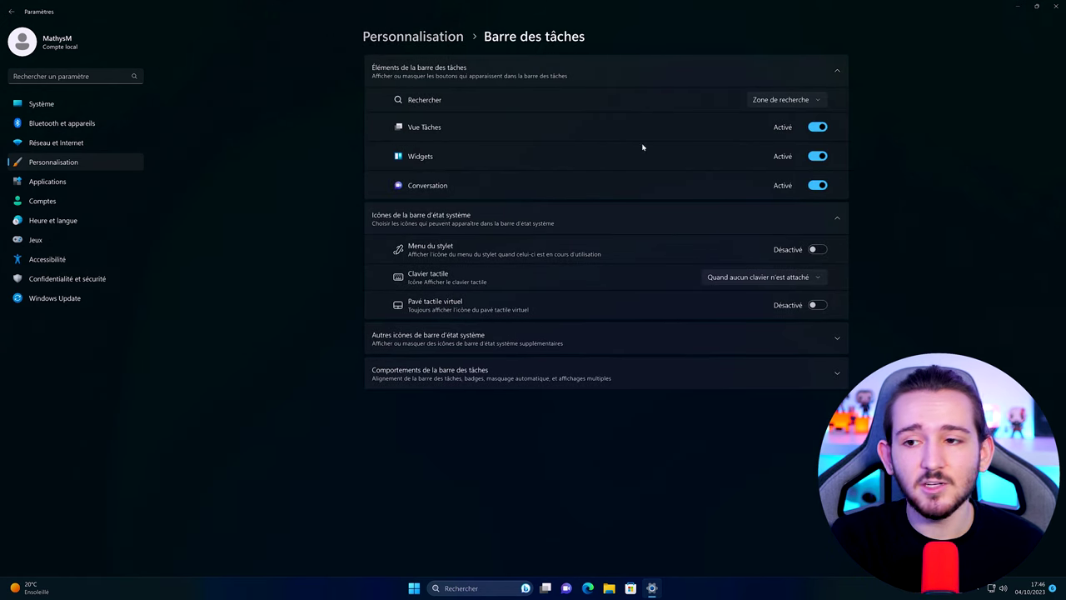
left_click(819, 127)
left_click(817, 156)
left_click(818, 185)
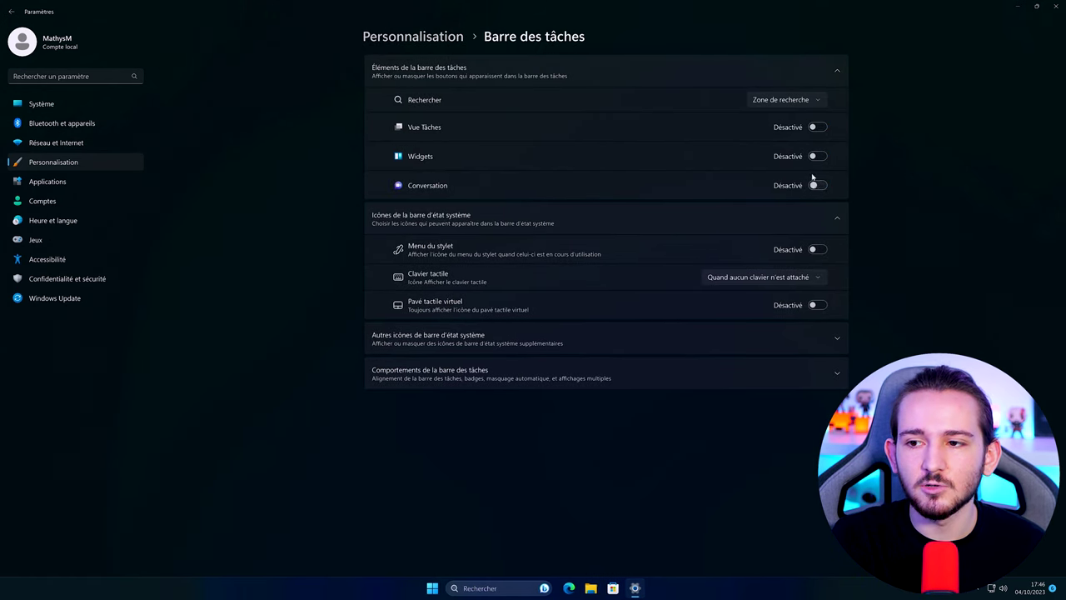
left_click(783, 100)
left_click(766, 44)
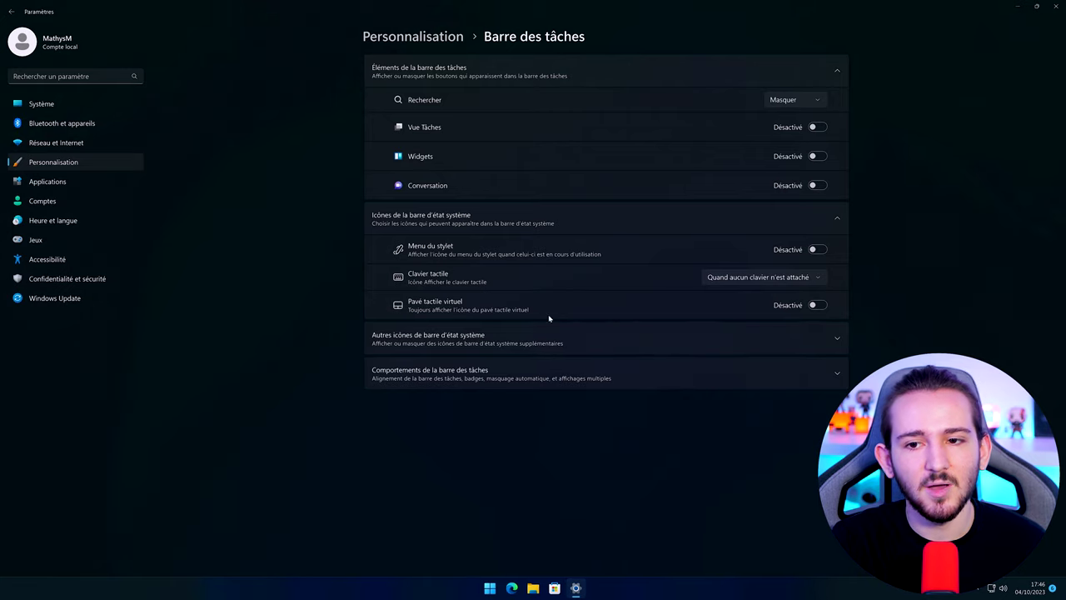
- Test searching directly from the Start menu with the text "hjkhj", and close the search
left_click(490, 588)
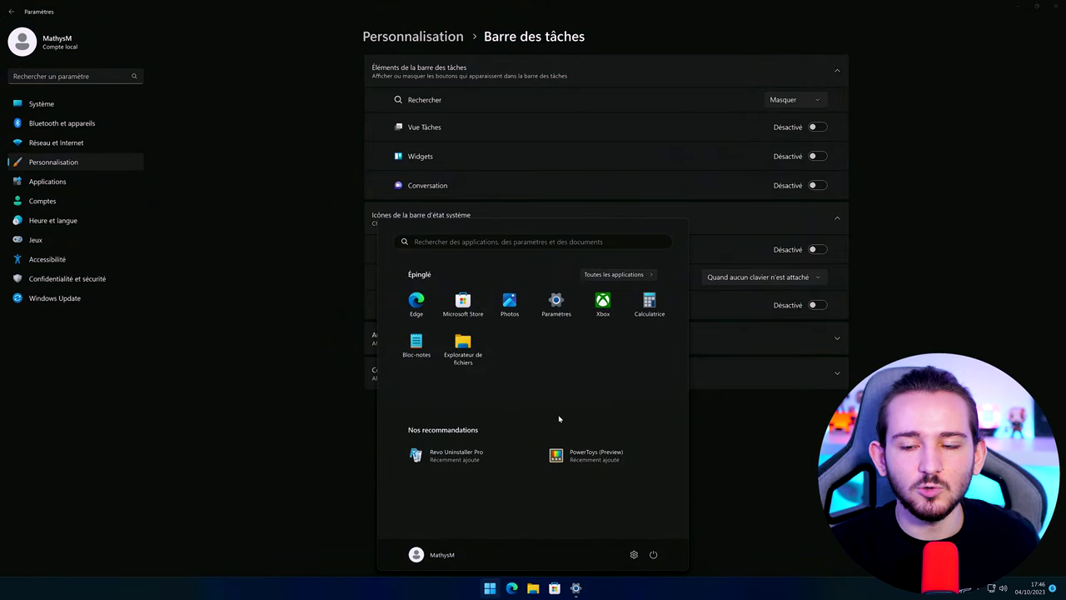
left_click(719, 431)
left_click(490, 588)
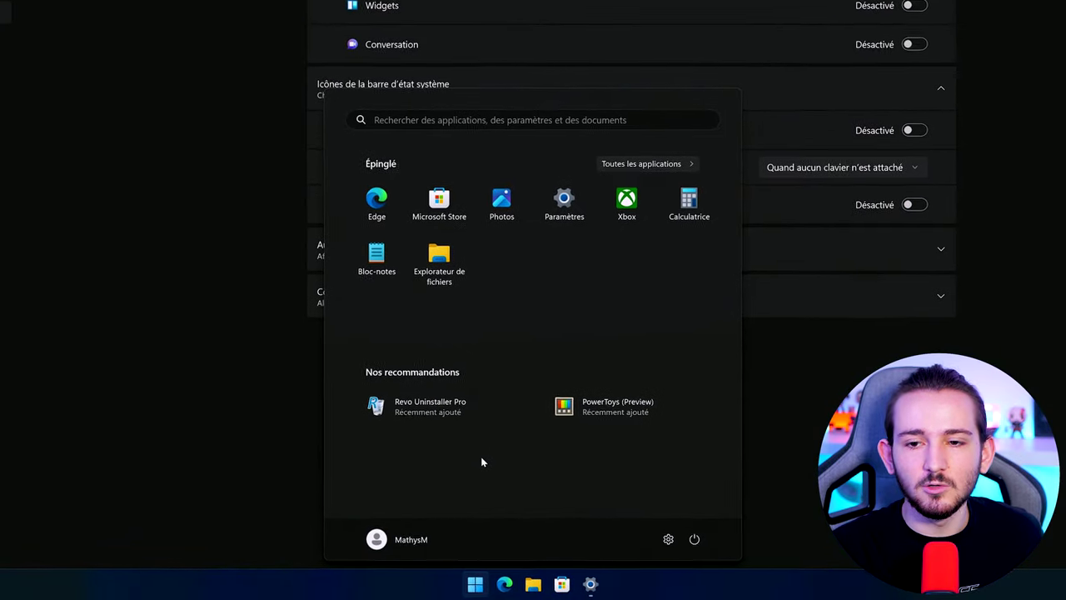
type("hjkhj")
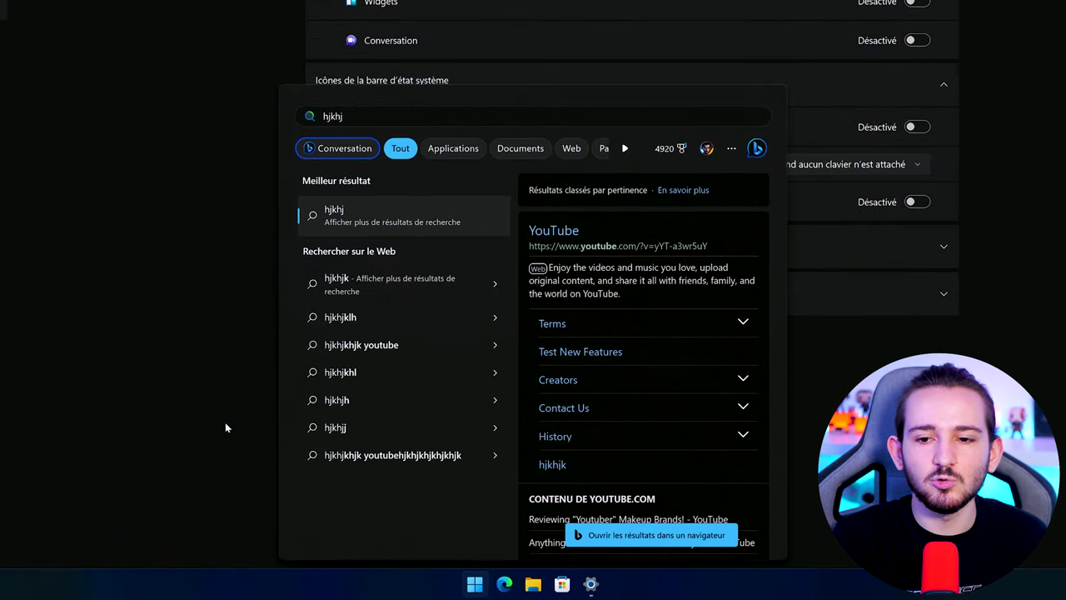
left_click(227, 423)
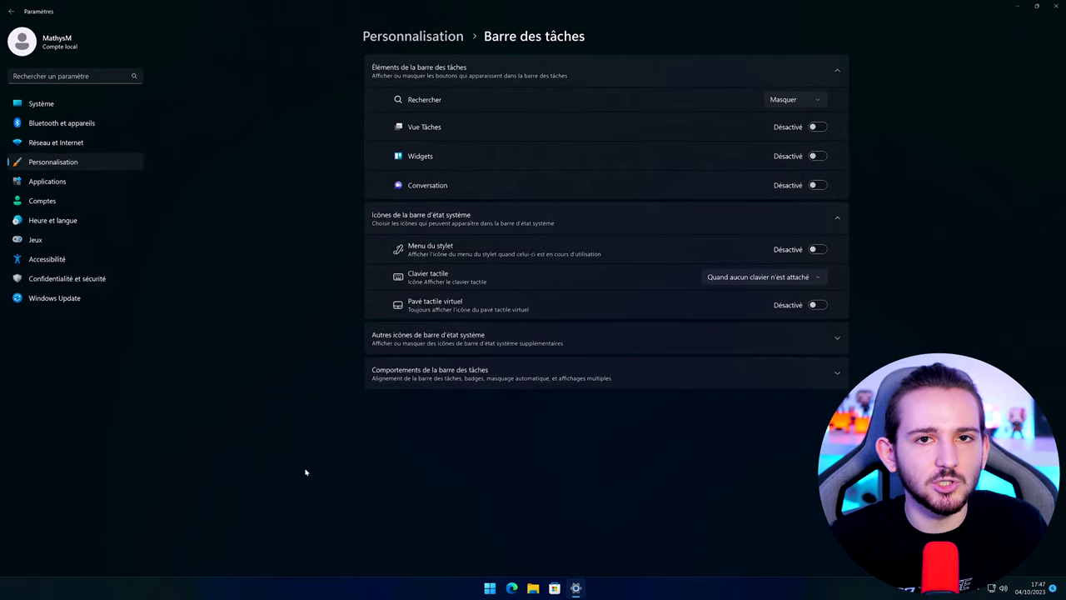
- Set the Clavier tactile tray icon to Jamais and enable automatic hiding of the taskbar in its behaviour options
left_click(706, 278)
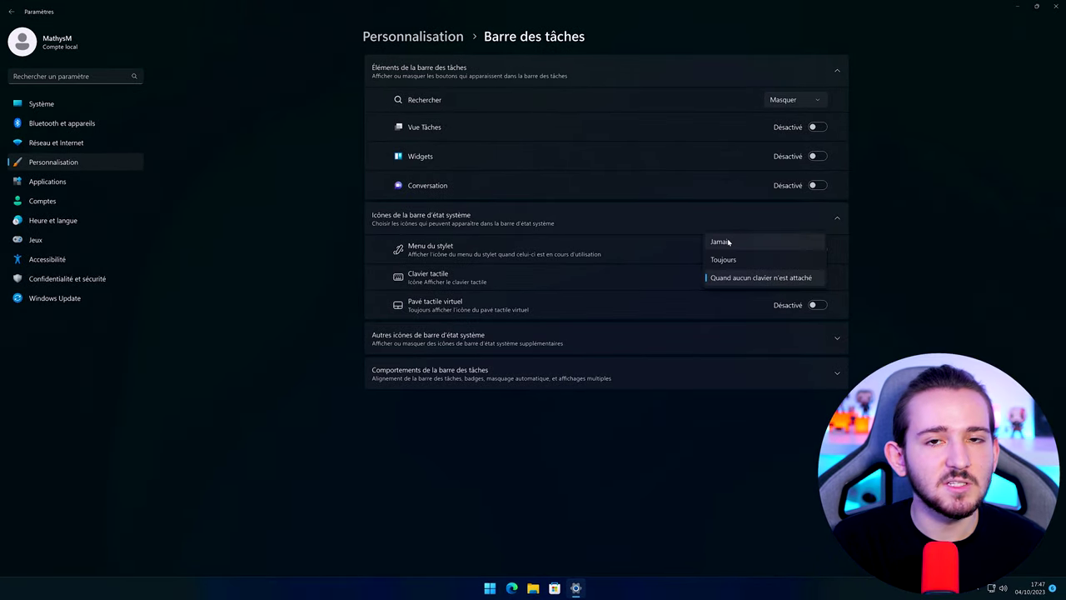
left_click(728, 242)
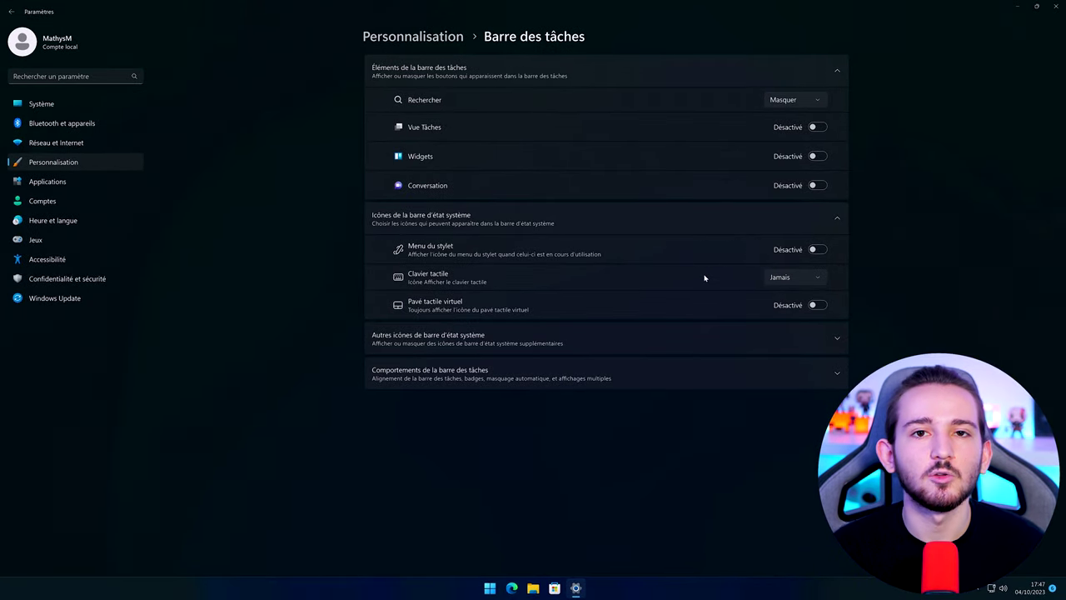
left_click(583, 373)
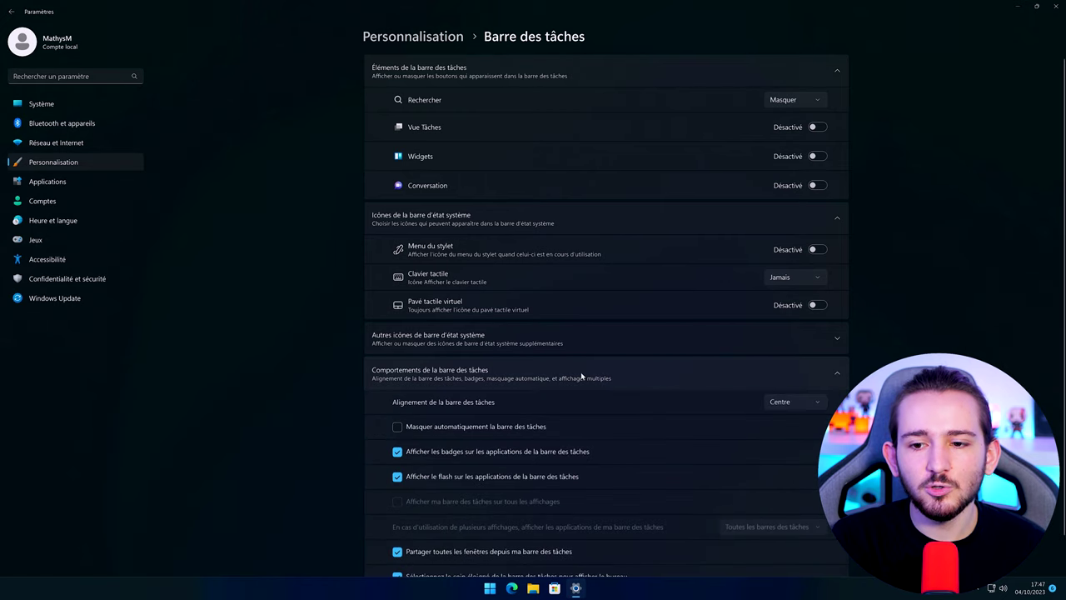
scroll(580, 371, "down", 1)
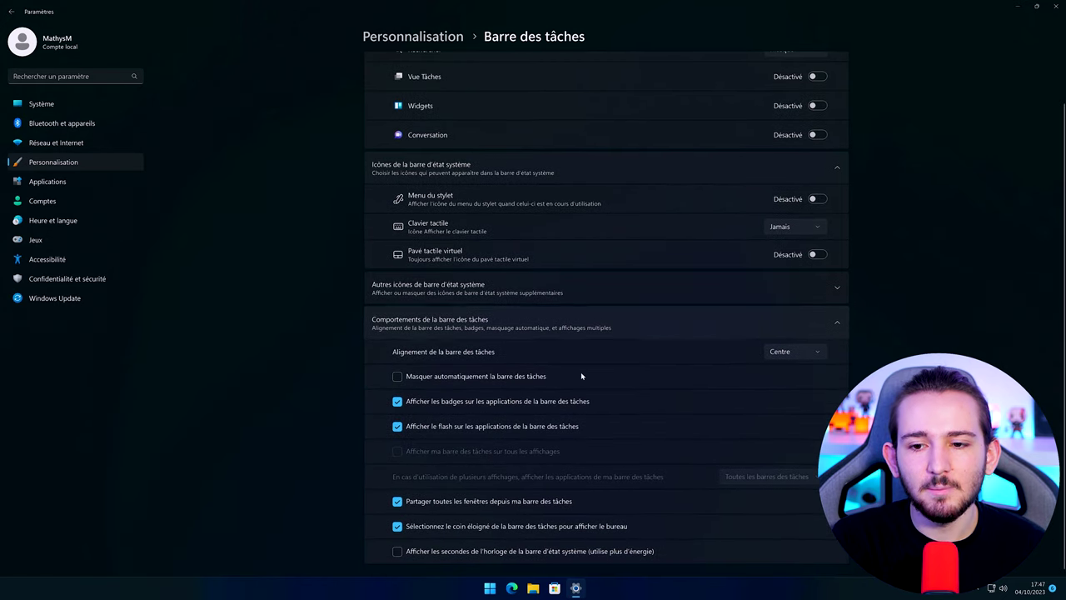
left_click(483, 377)
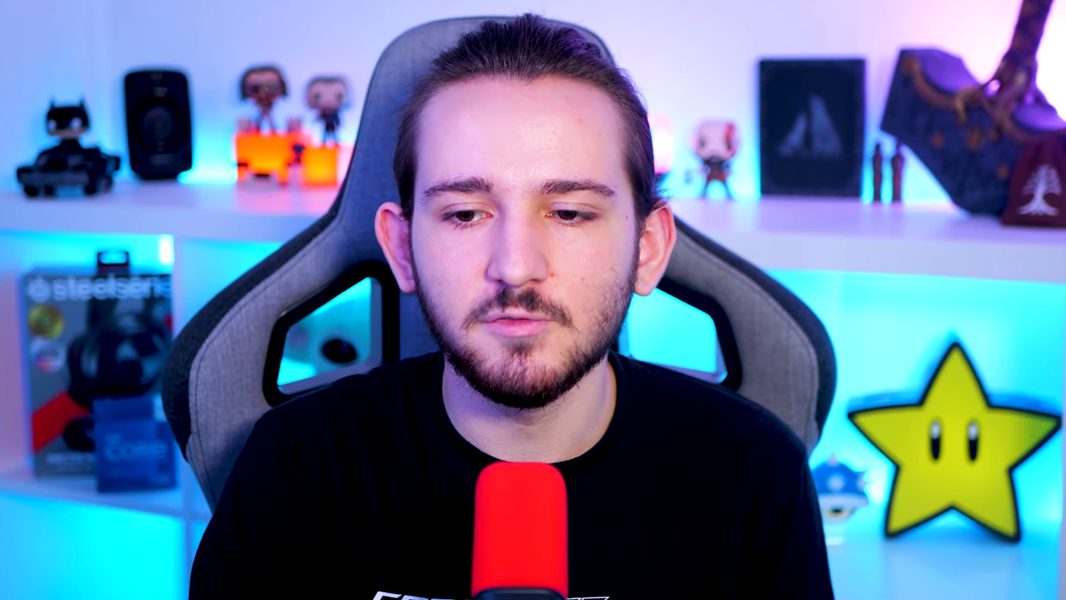
mouse_move(421, 595)
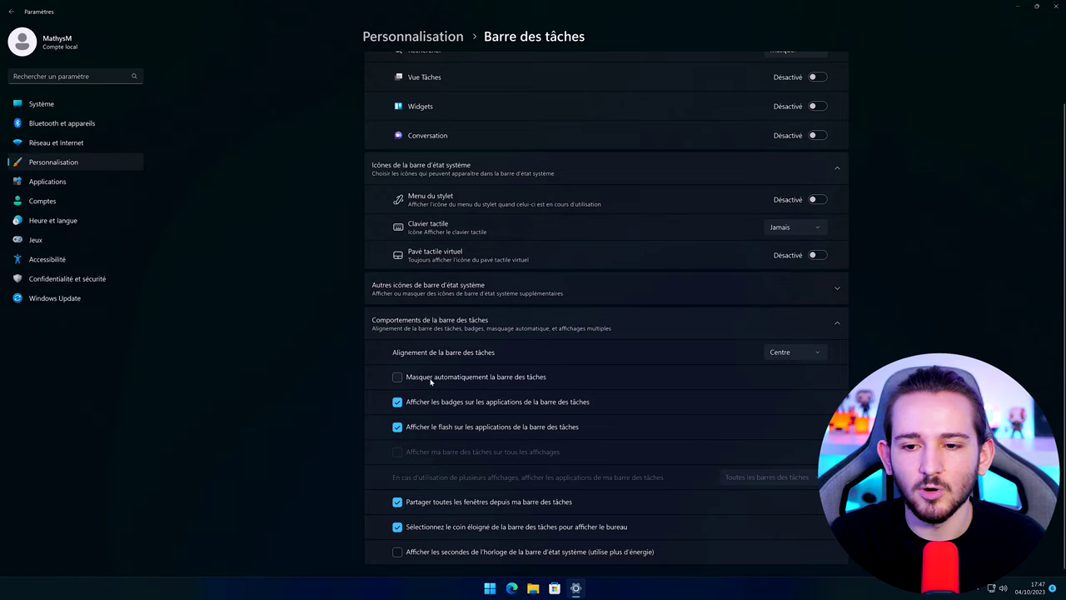
left_click(430, 380)
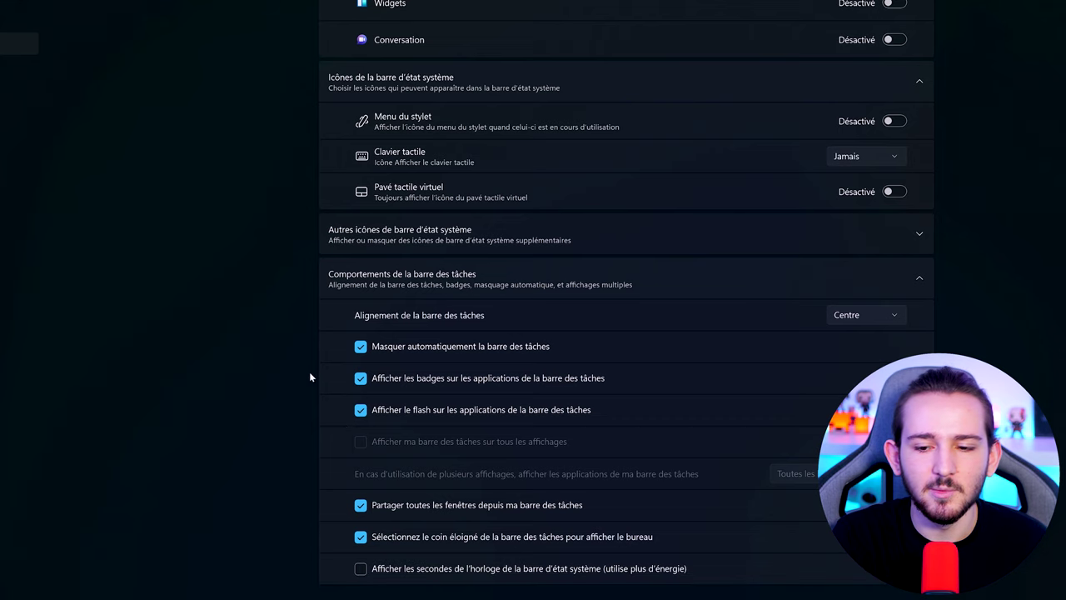
- Disable badges and flashing on taskbar apps, and enable the seconds display for the system tray clock
left_click(440, 410)
left_click(428, 382)
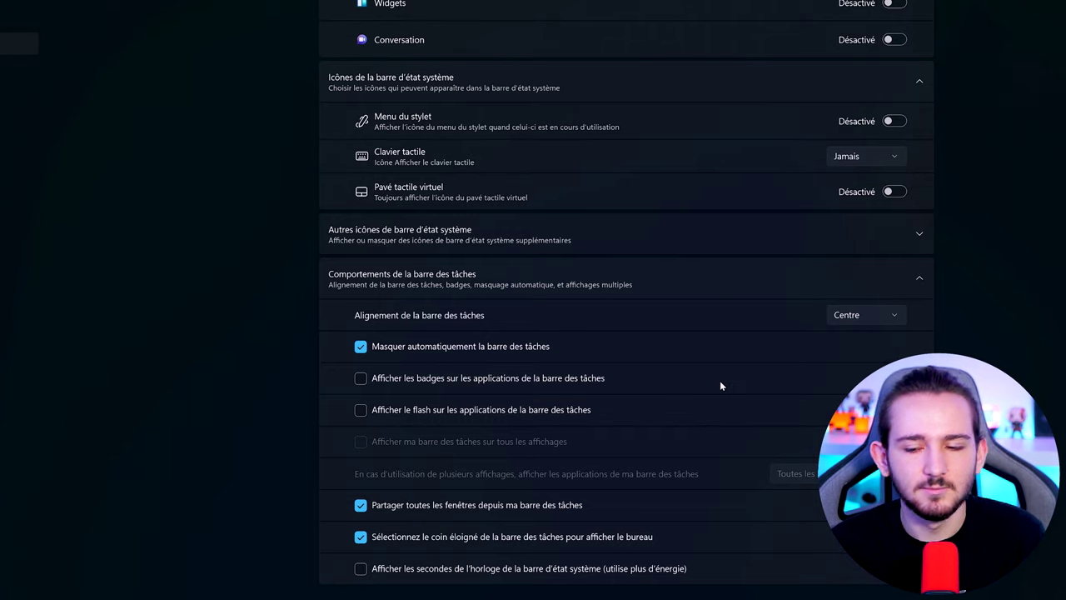
left_click(468, 574)
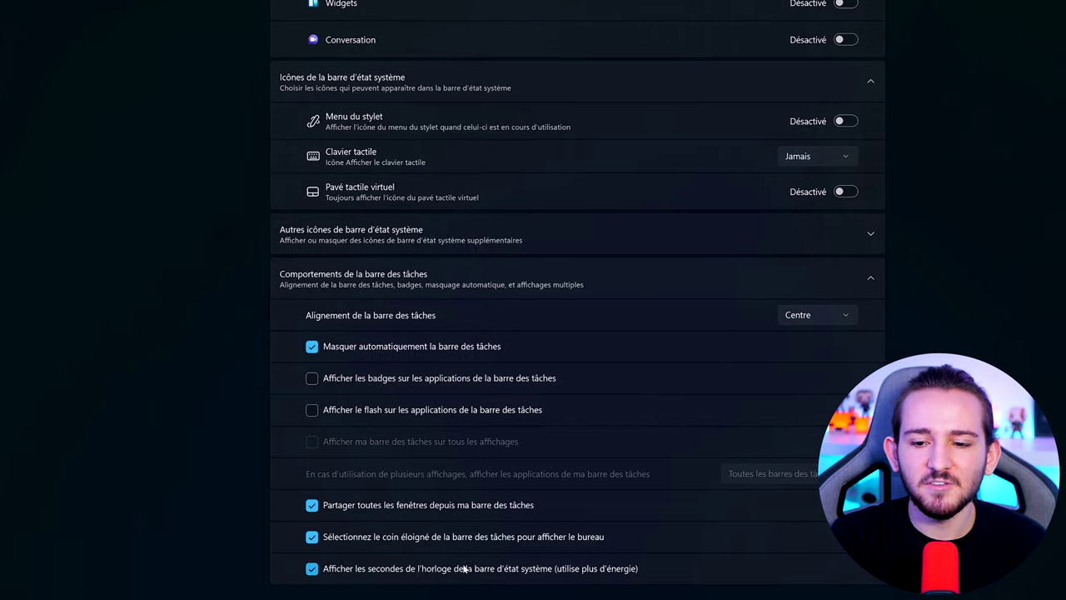
mouse_move(983, 595)
left_click(351, 568)
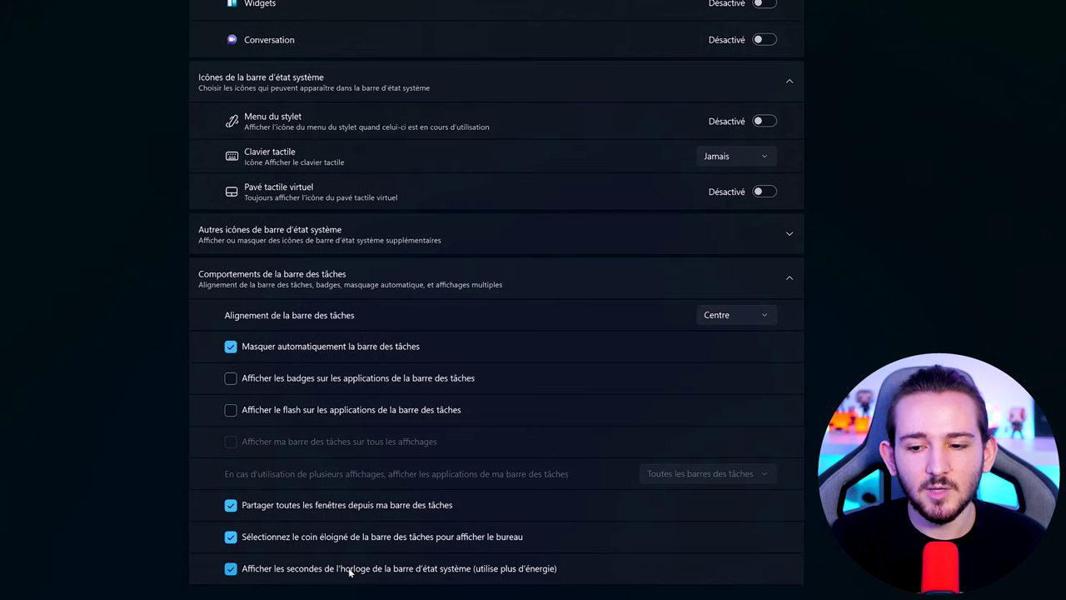